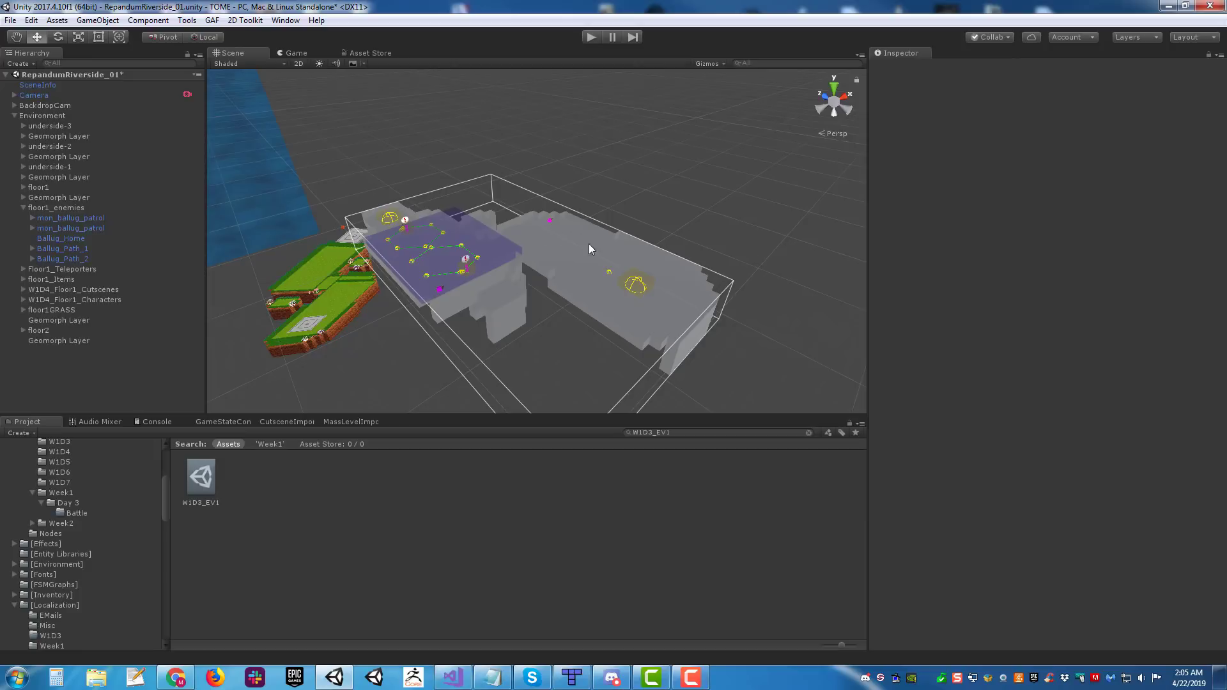
right_click_drag(595, 246, 606, 253)
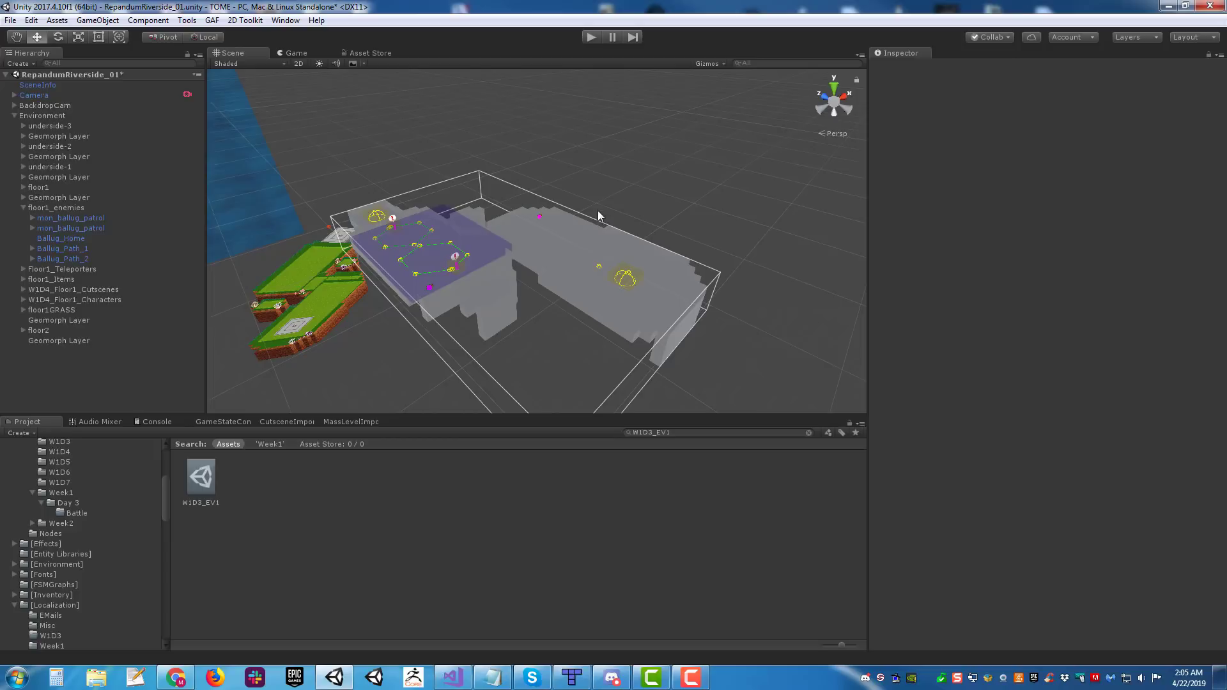
middle_click_drag(670, 230, 689, 199)
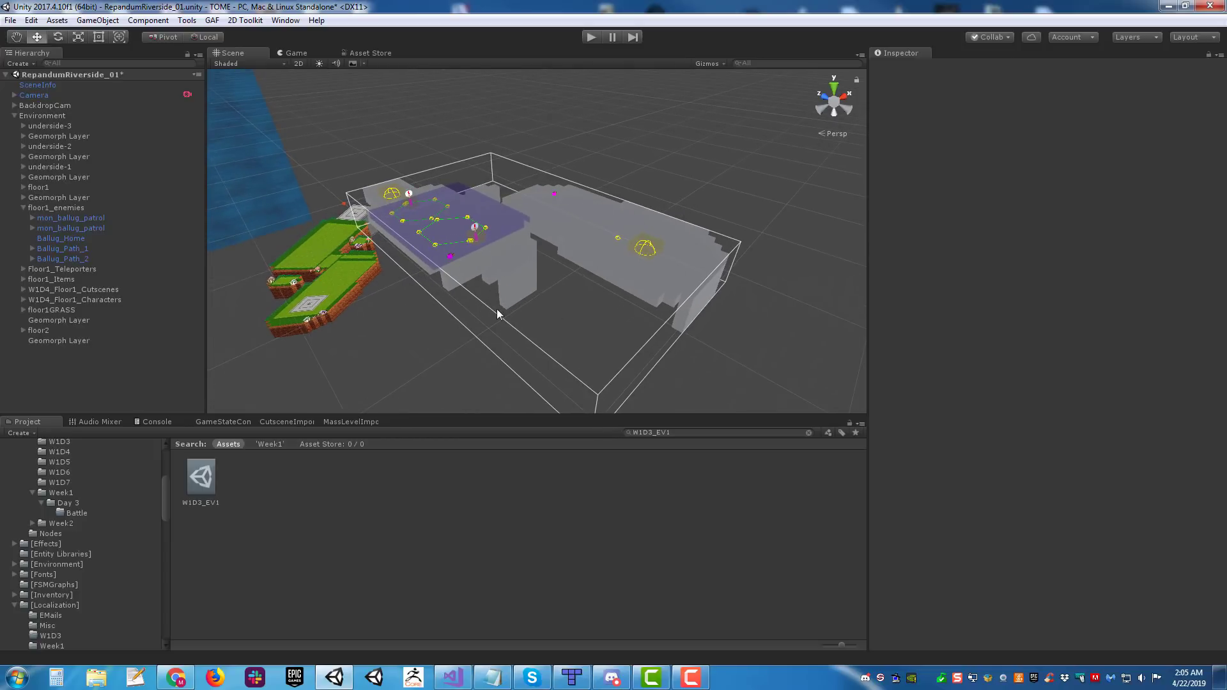
right_click_drag(651, 224, 684, 225)
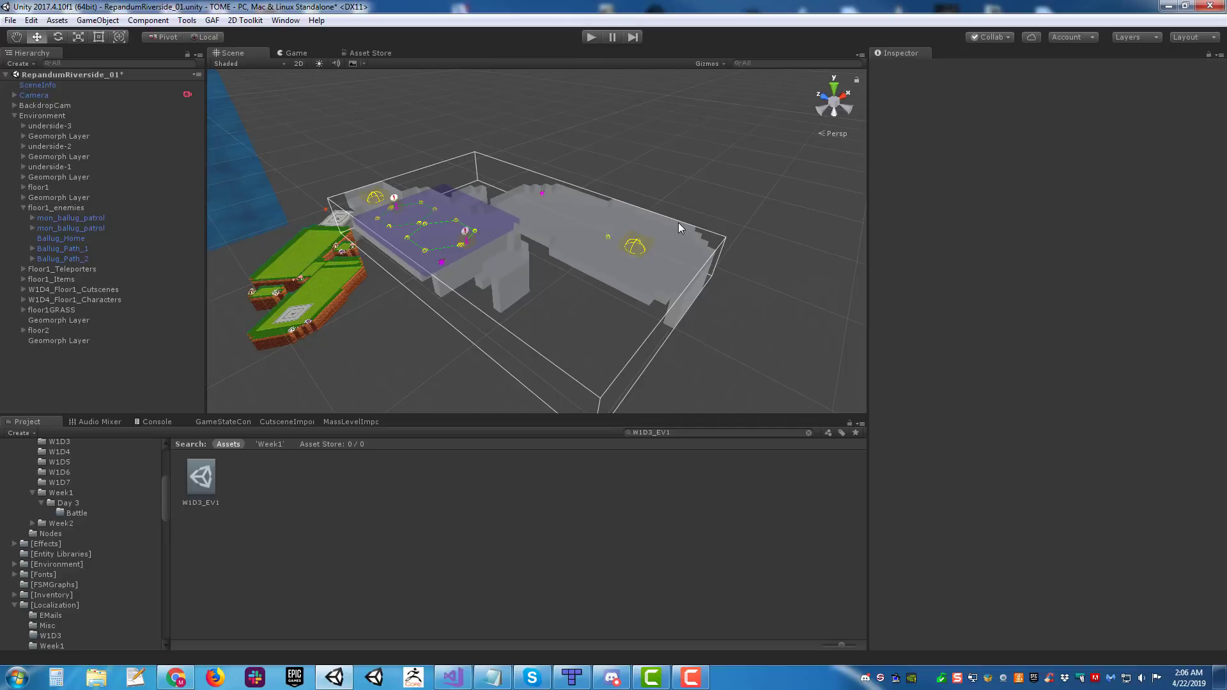
right_click_drag(678, 223, 622, 231)
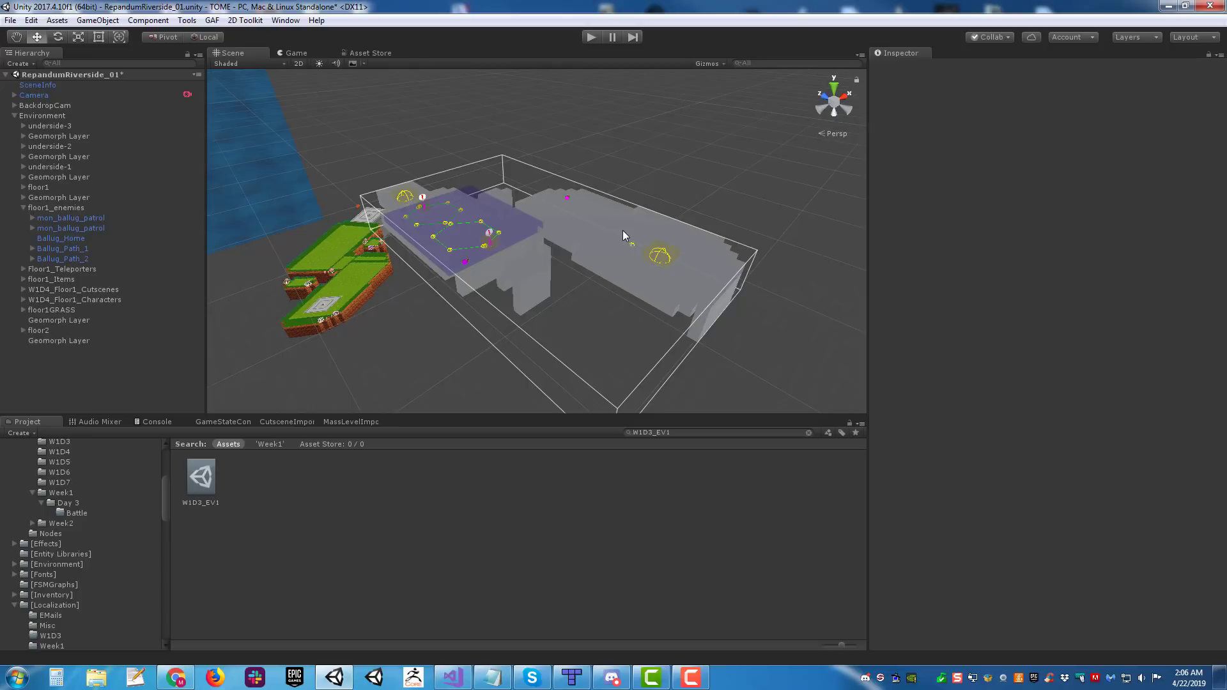
middle_click_drag(644, 208, 576, 202)
left_click(570, 235)
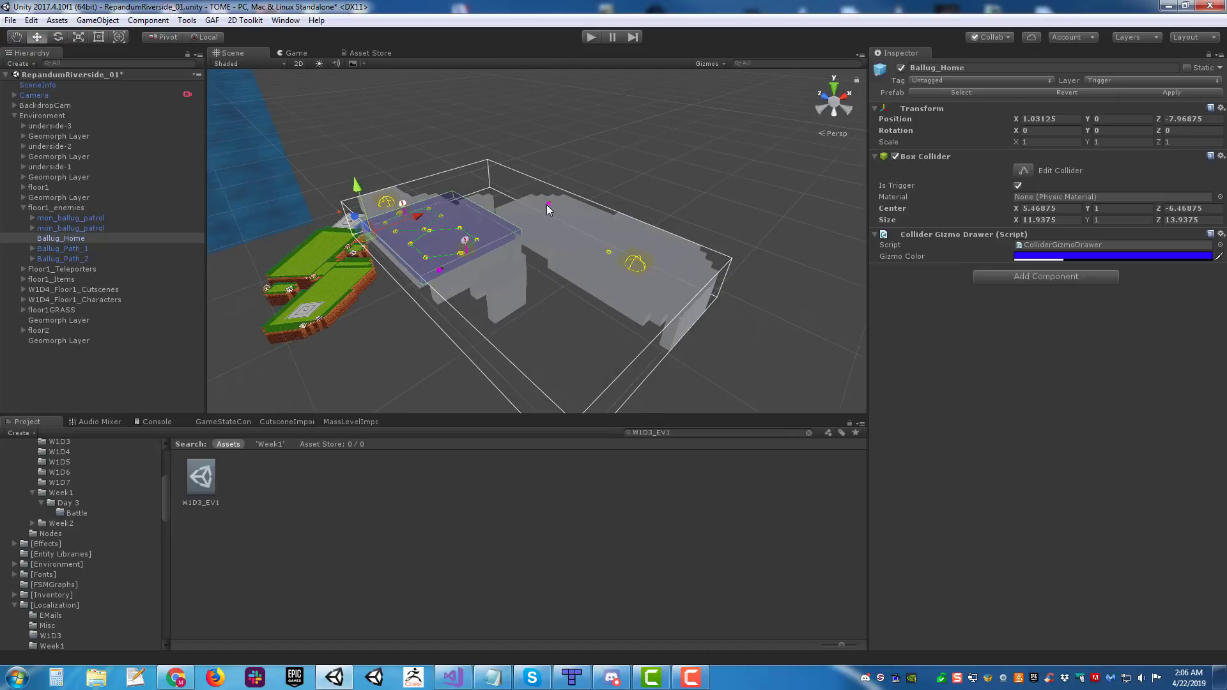
left_click(722, 178)
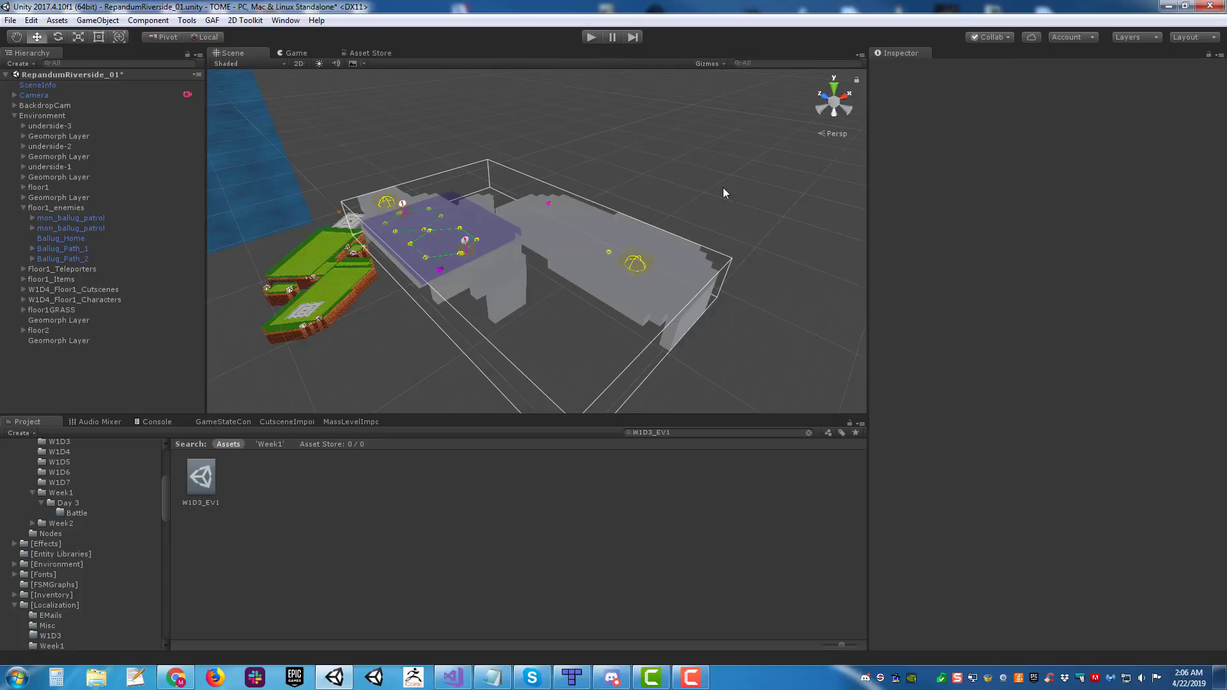
left_click_drag(699, 191, 671, 210, "alt")
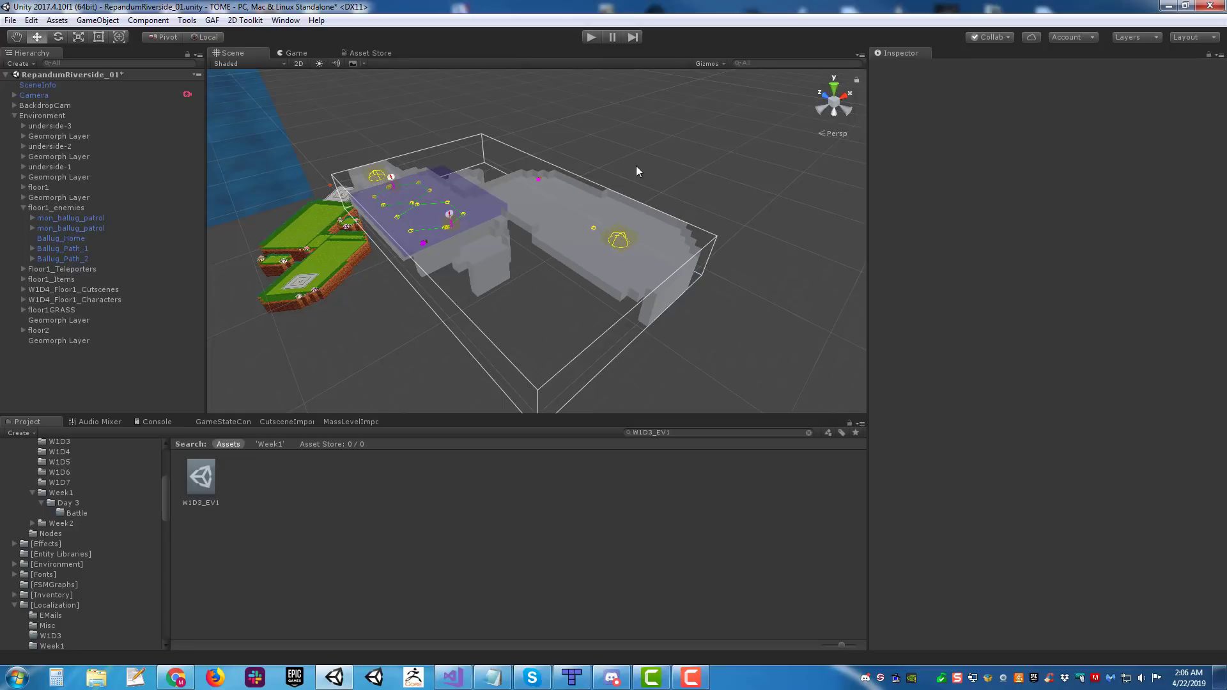
left_click_drag(692, 241, 683, 272, "alt")
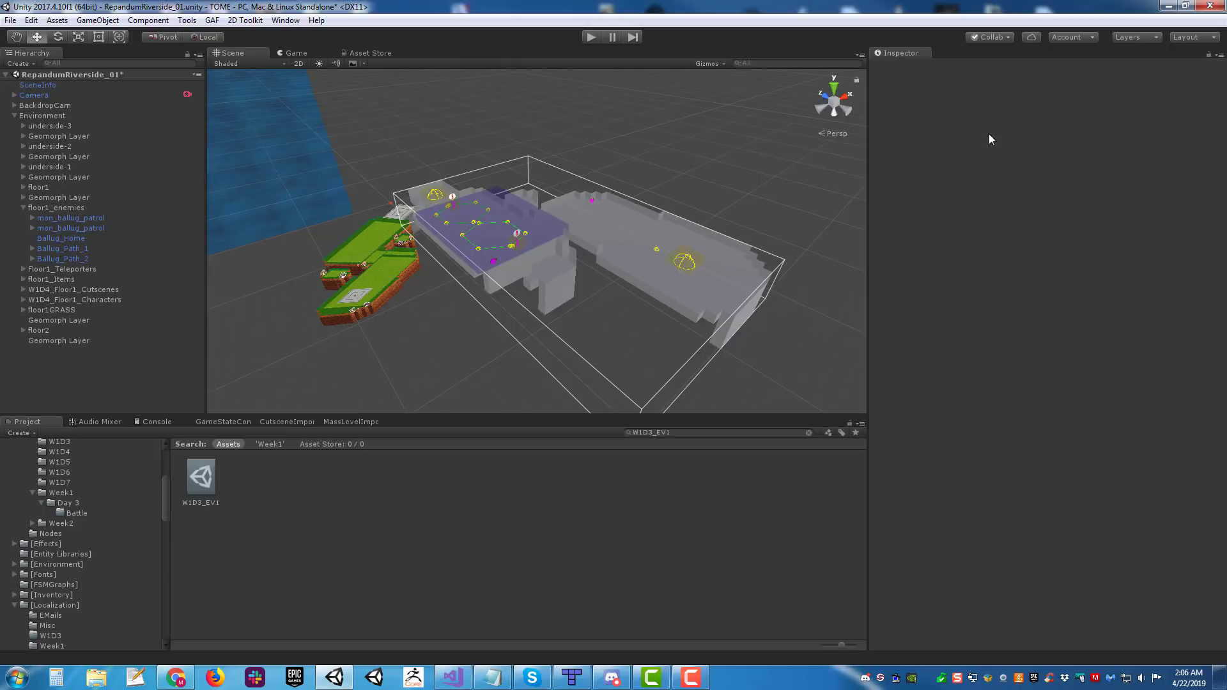
left_click_drag(706, 255, 736, 256, "alt")
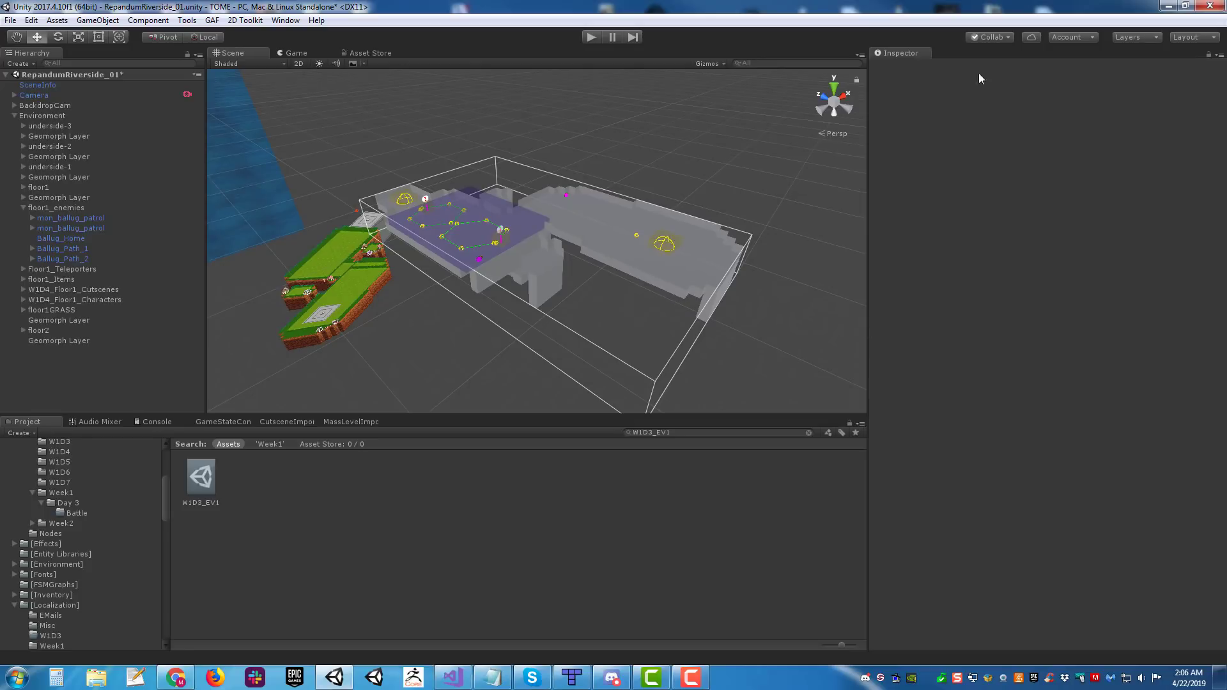
left_click_drag(668, 182, 647, 203, "alt")
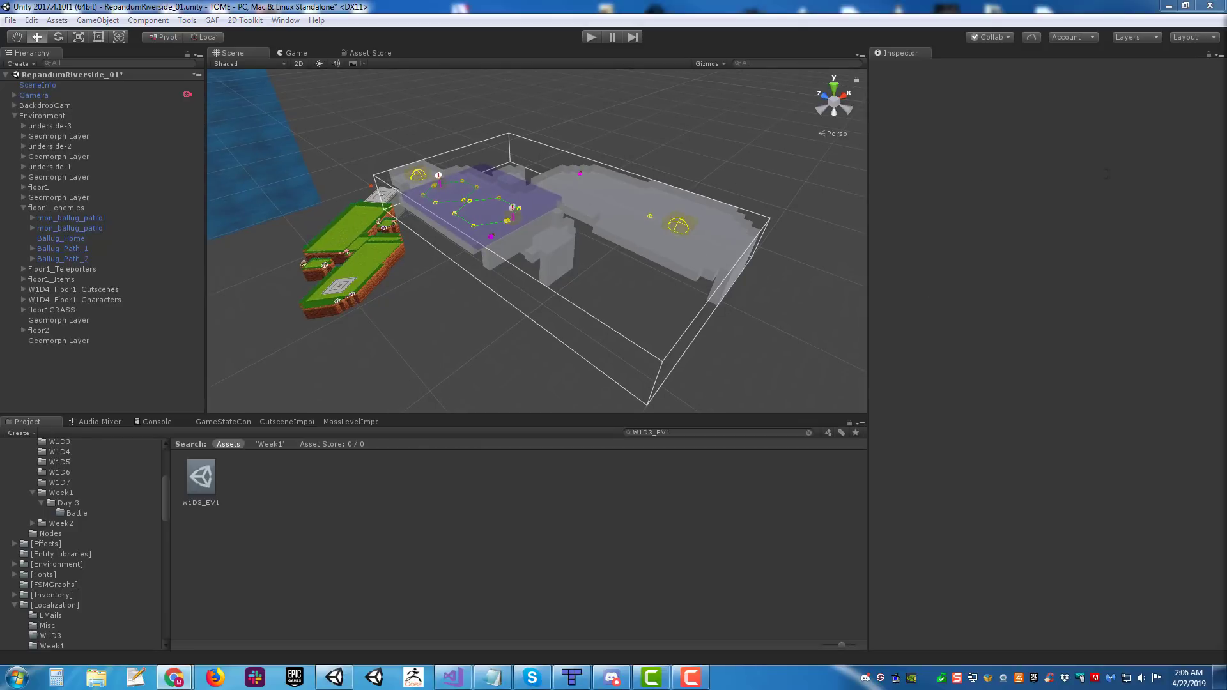
Step: Switch to the WEEK1LOC spreadsheet and examine the W1D3 dialogue rows, including the UUID, head, character and English text columns
left_click(174, 677)
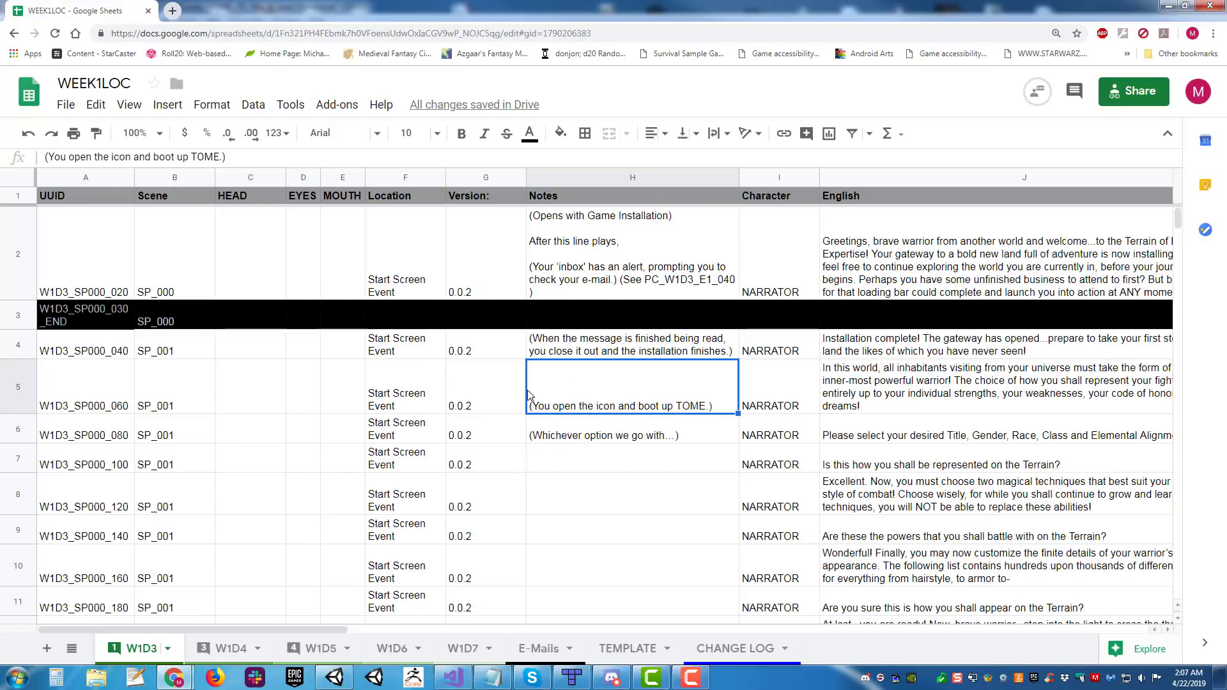
scroll(362, 349, "down", 2)
scroll(501, 365, "up", 2)
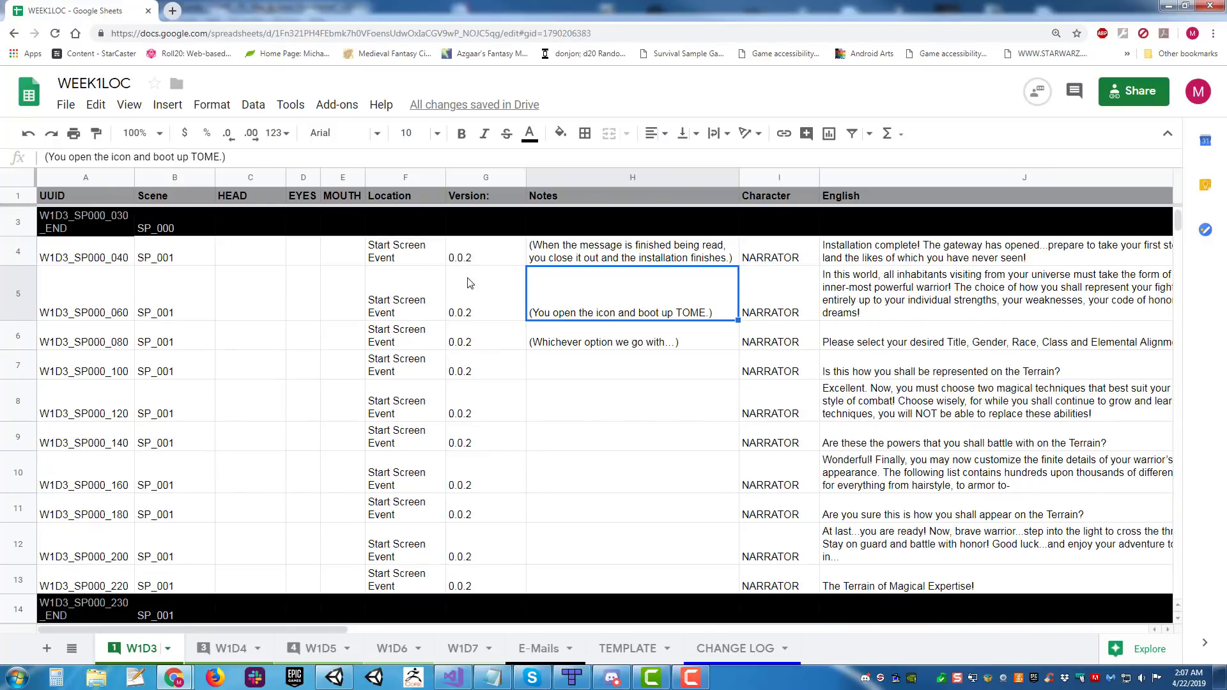
left_click(246, 261)
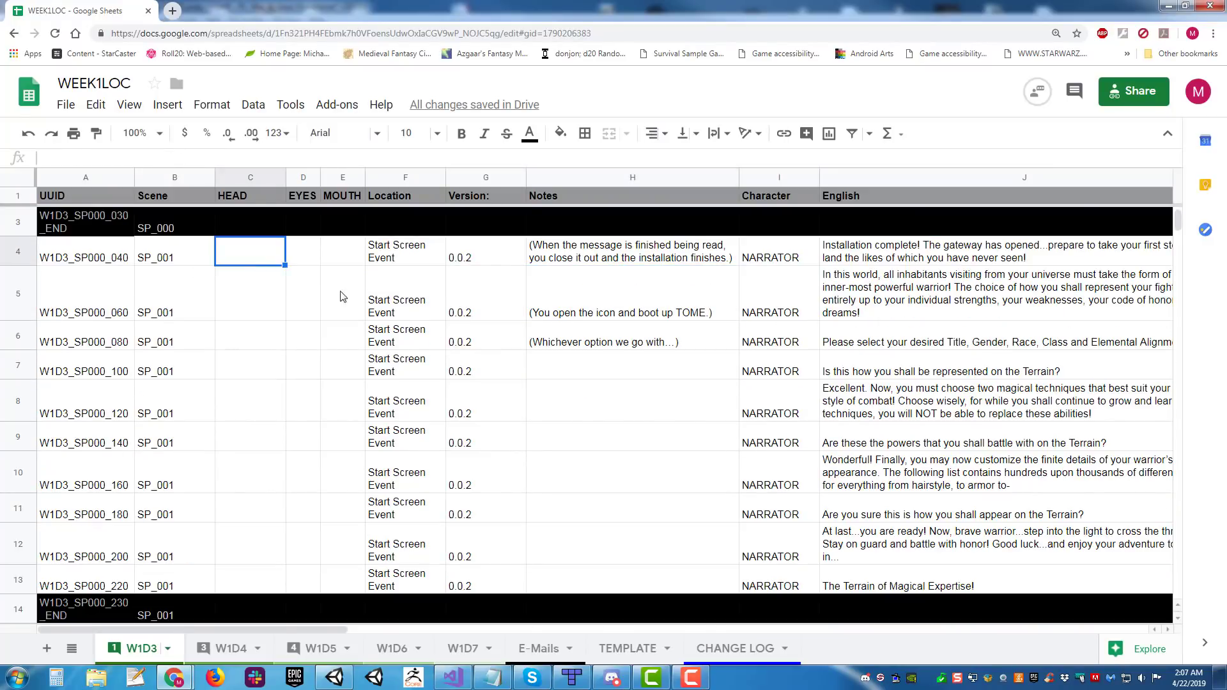
left_click(53, 258)
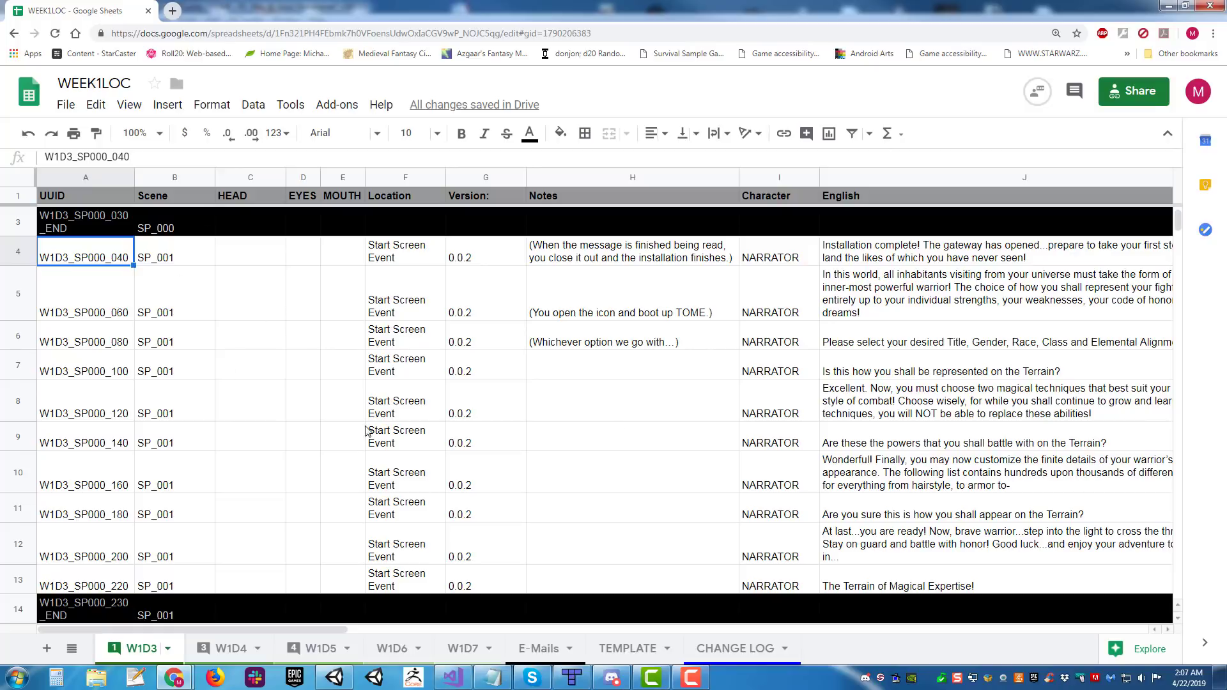
left_click(776, 258)
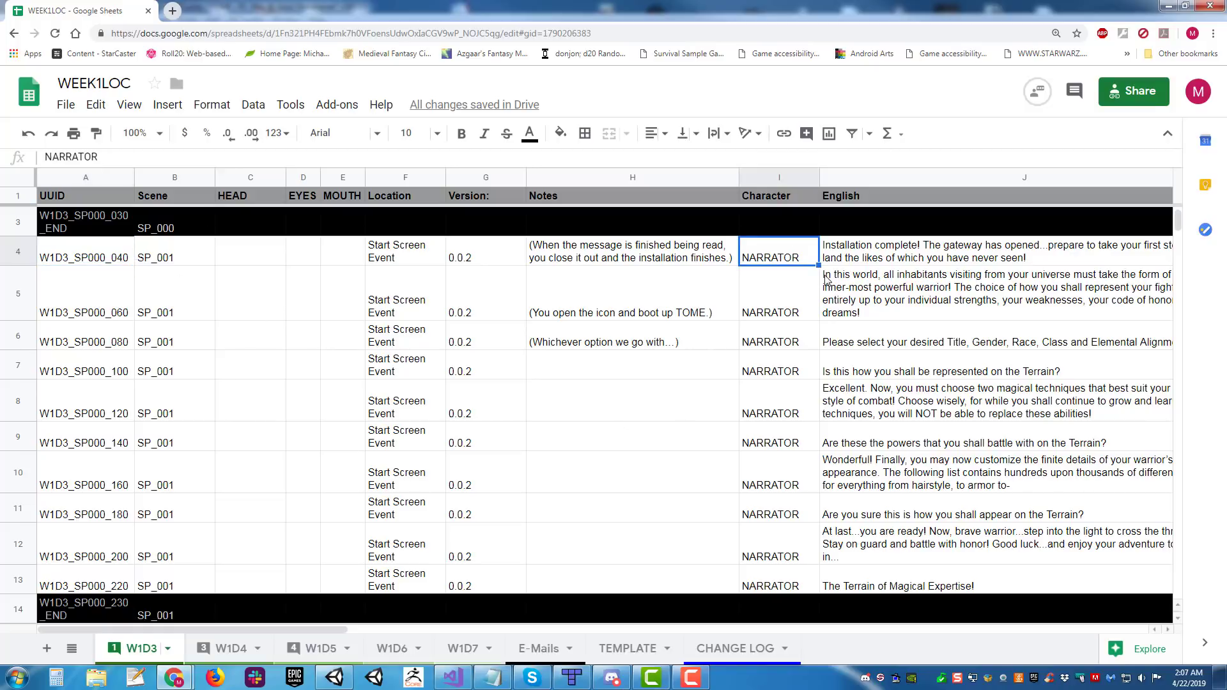
left_click(950, 255)
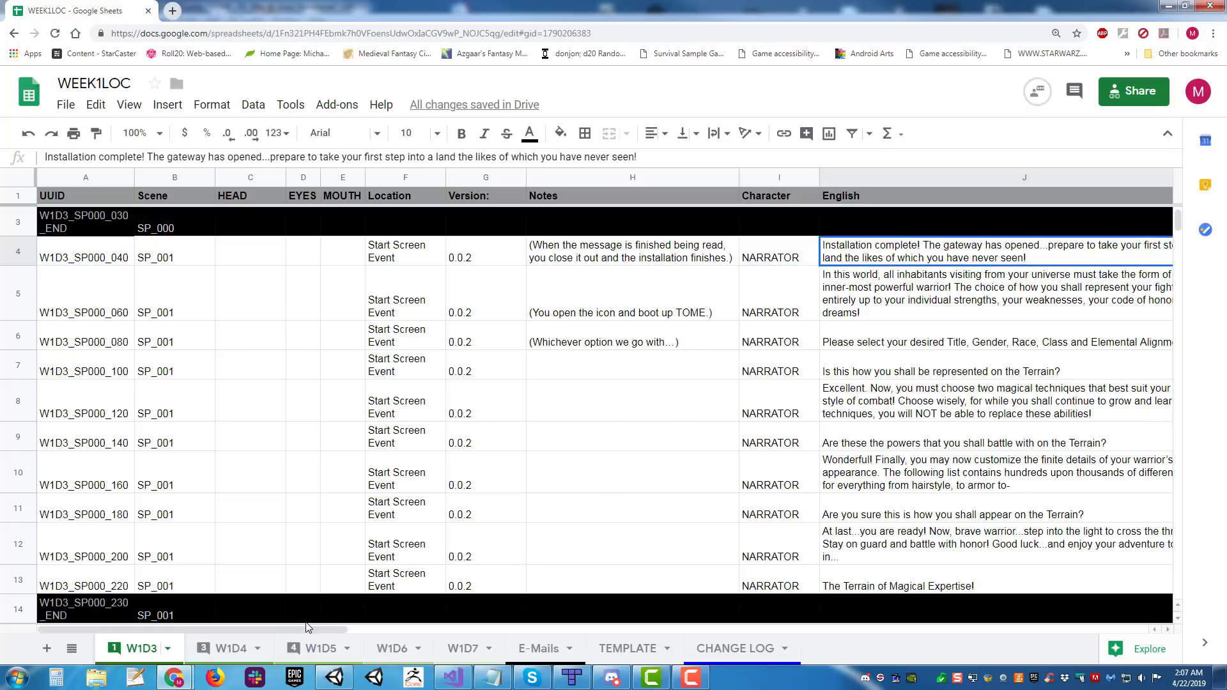
left_click_drag(297, 627, 266, 628)
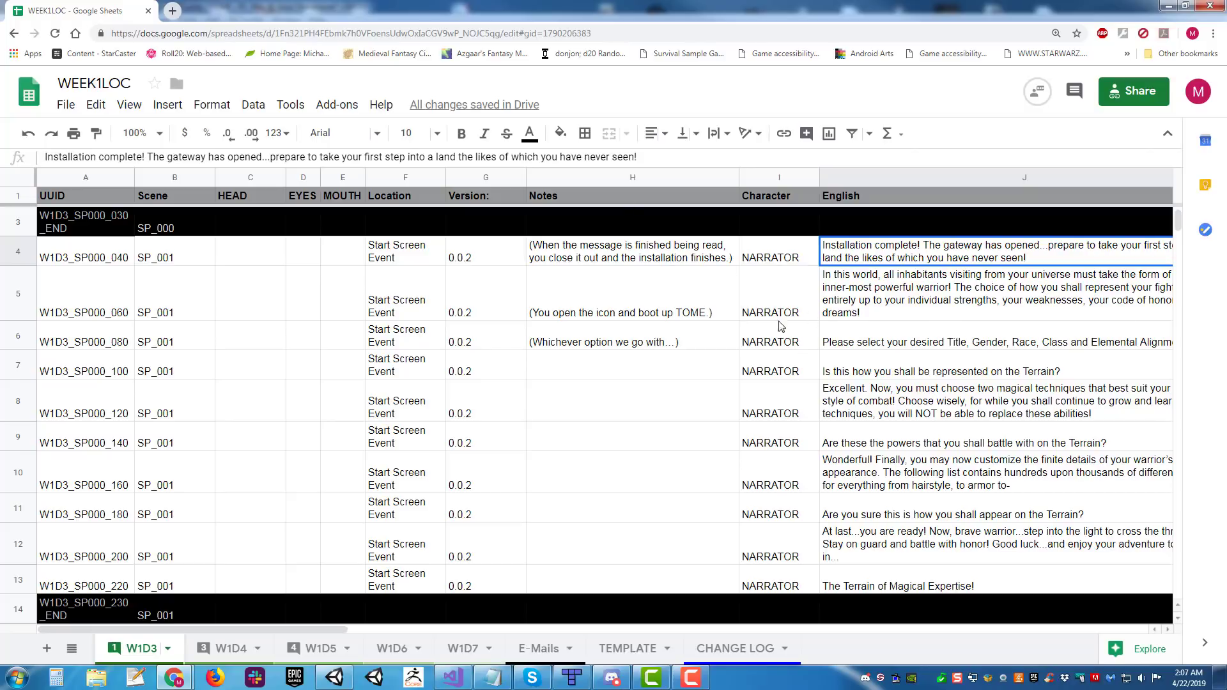
Step: Return to Unity and bring the W1D3_EV1 dialogue tree canvas into view over the scene
mouse_move(334, 679)
left_click(334, 610)
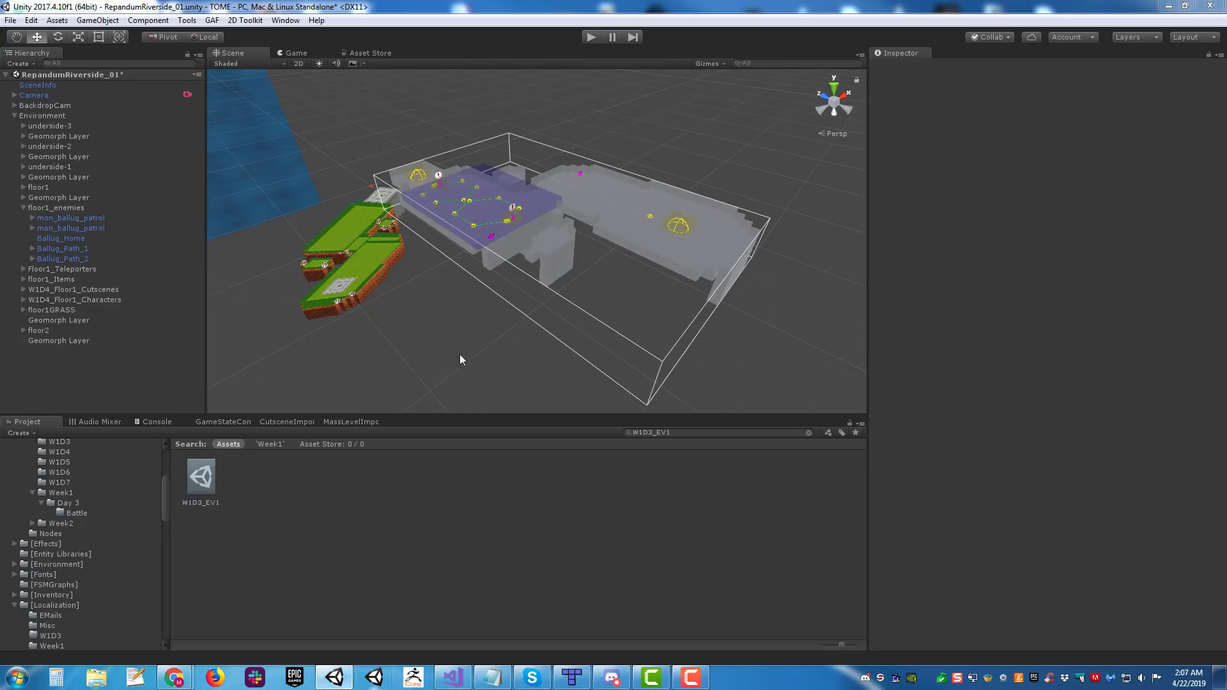
left_click_drag(604, 229, 636, 242, "alt")
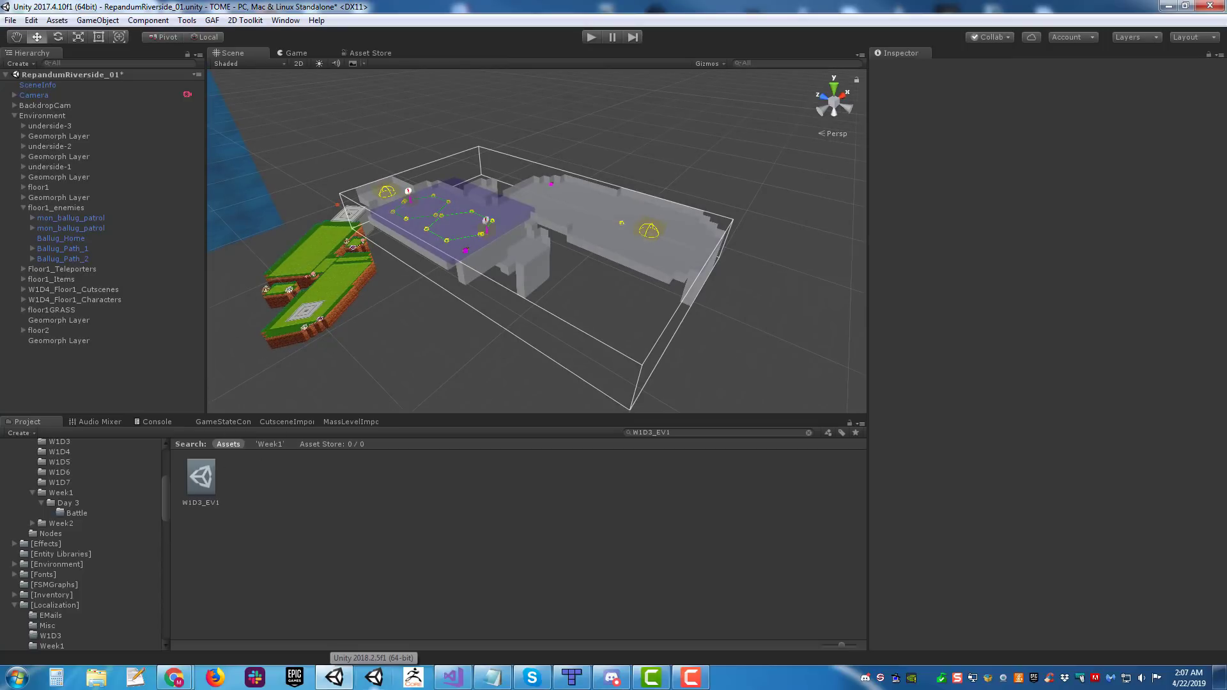
left_click_drag(1226, 93, 566, 99)
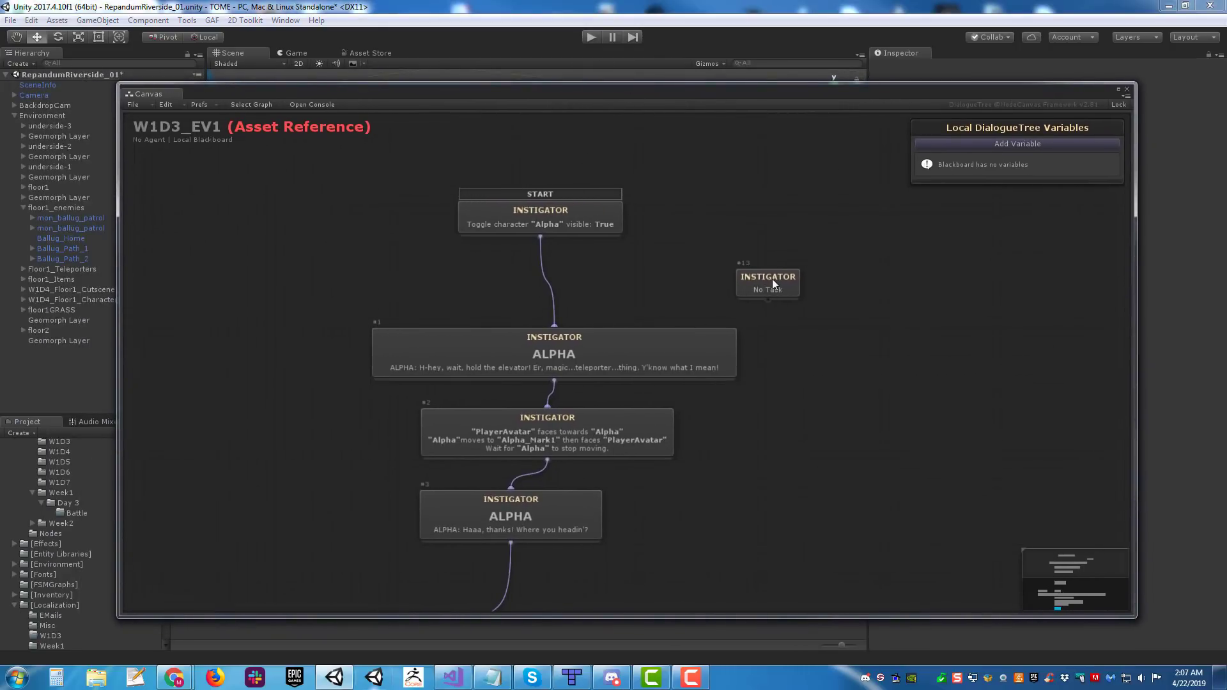
Step: Move the empty INSTIGATOR task node away from the chain and reposition the first ALPHA message between its neighbouring nodes
left_click_drag(772, 279, 924, 365)
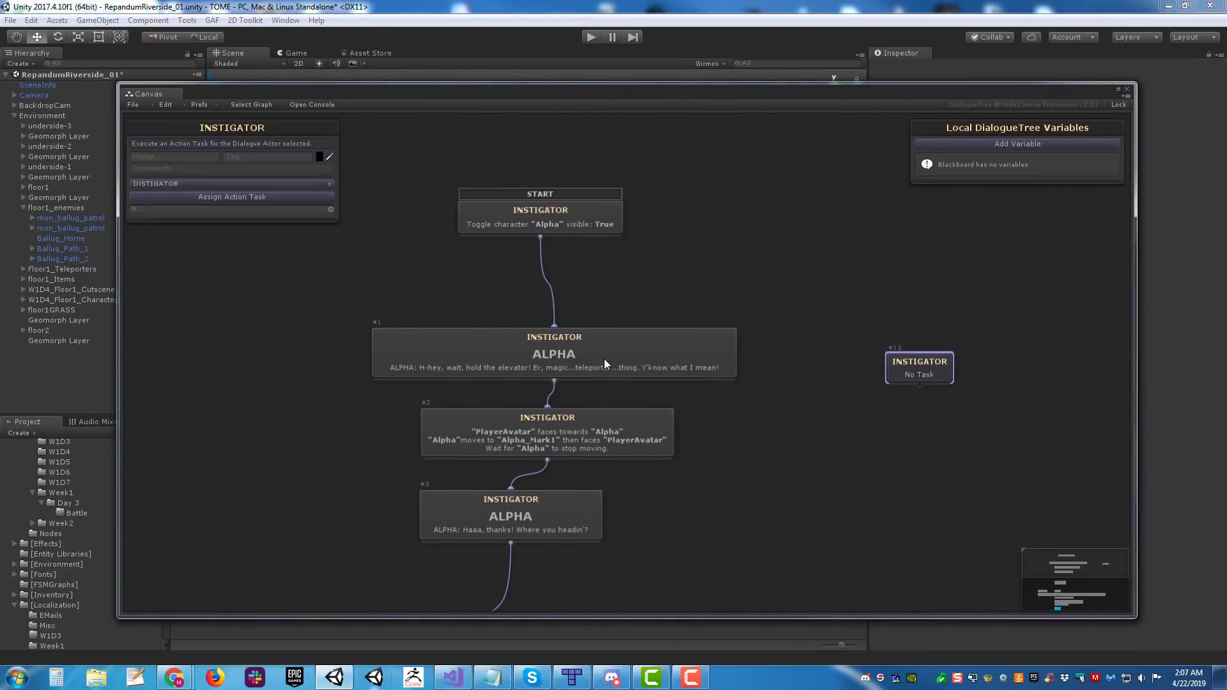
left_click_drag(605, 361, 599, 305)
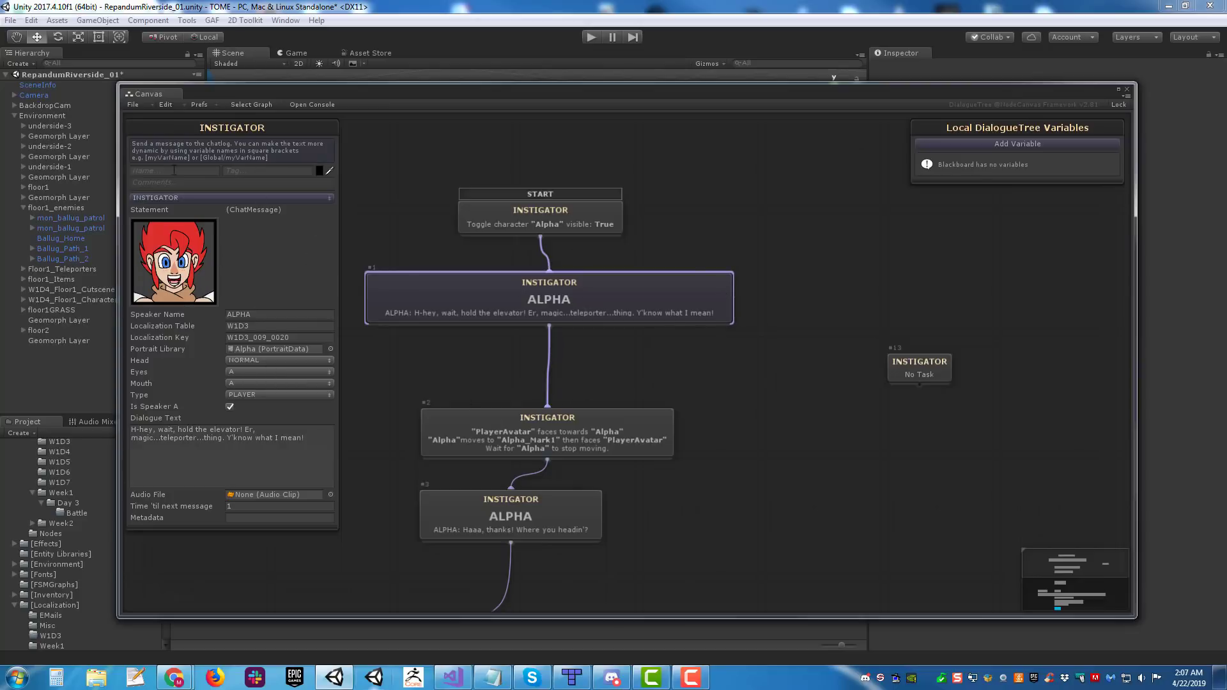
left_click_drag(534, 276, 511, 290)
middle_click_drag(648, 436, 689, 390)
left_click(611, 464)
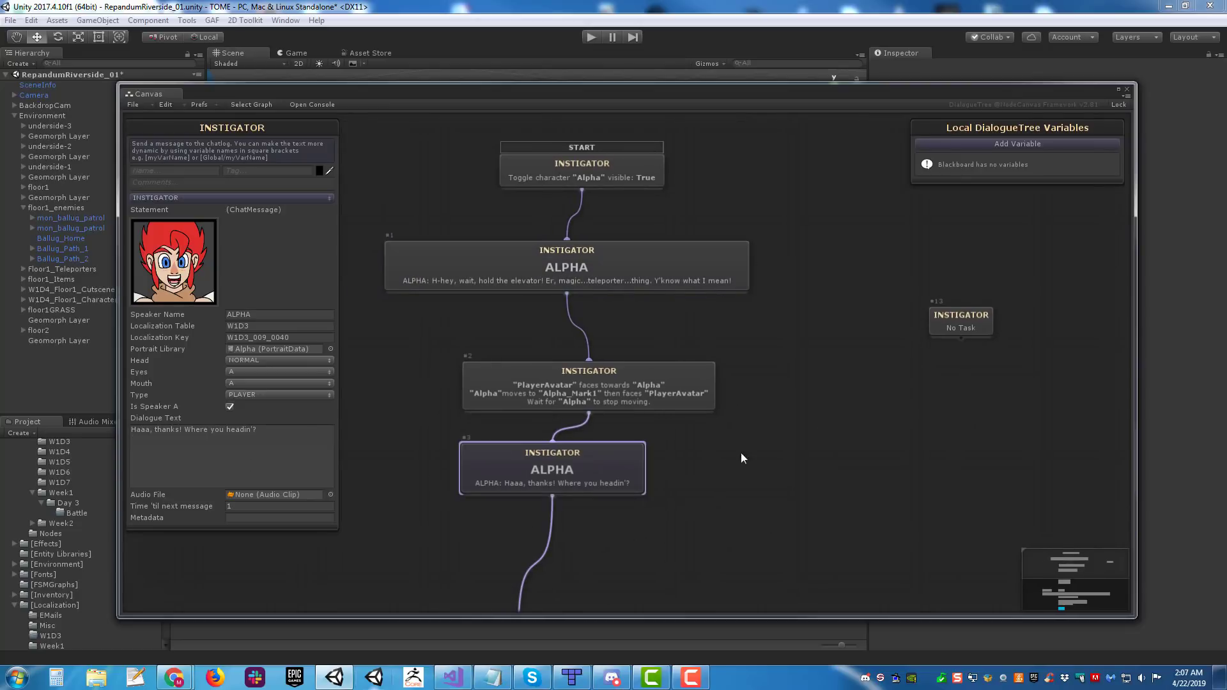
left_click(668, 273)
Step: Bring the empty INSTIGATOR task node closer to the first ALPHA message
right_click(790, 235)
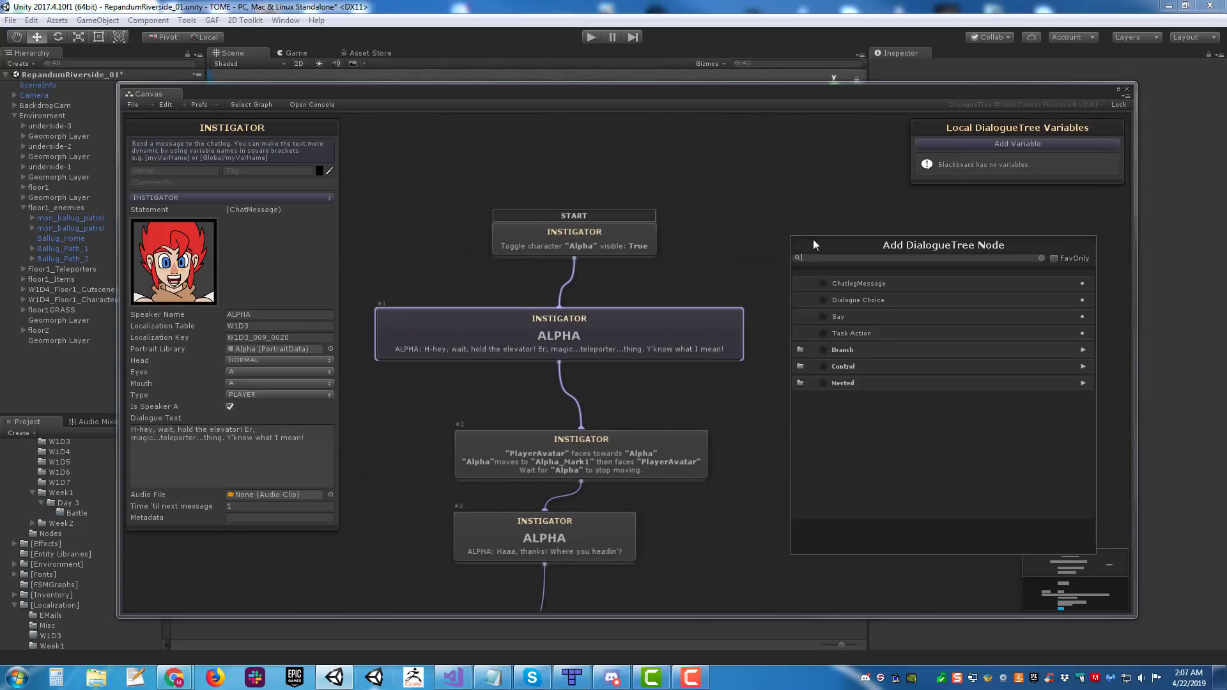
left_click(895, 333)
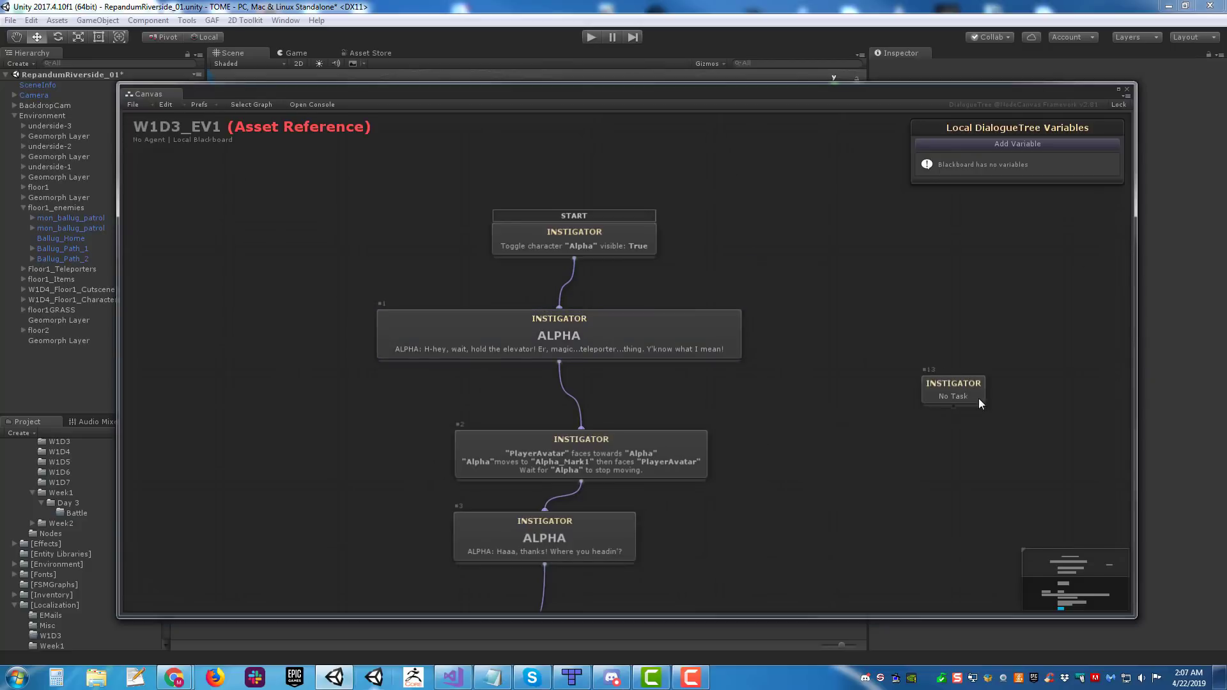
left_click_drag(904, 390, 819, 306)
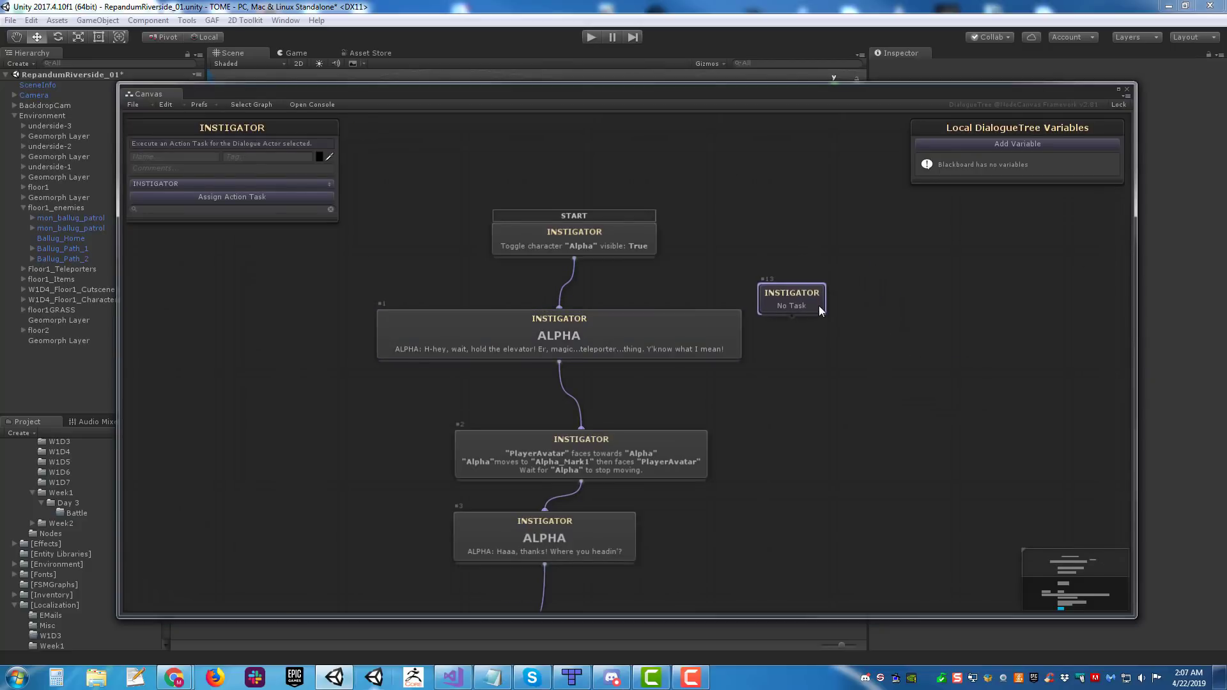
right_click(819, 306)
left_click(892, 404)
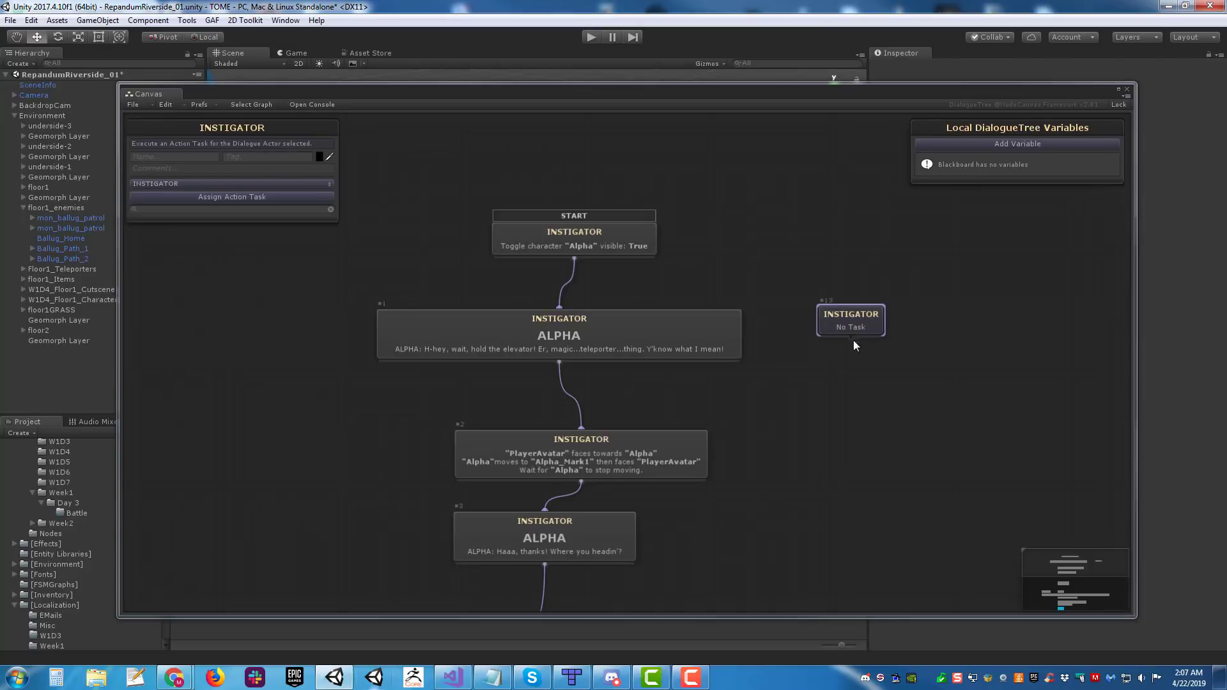
Step: Assign the Jump To Transform action from the Cutscenes category to the empty INSTIGATOR node
left_click(204, 197)
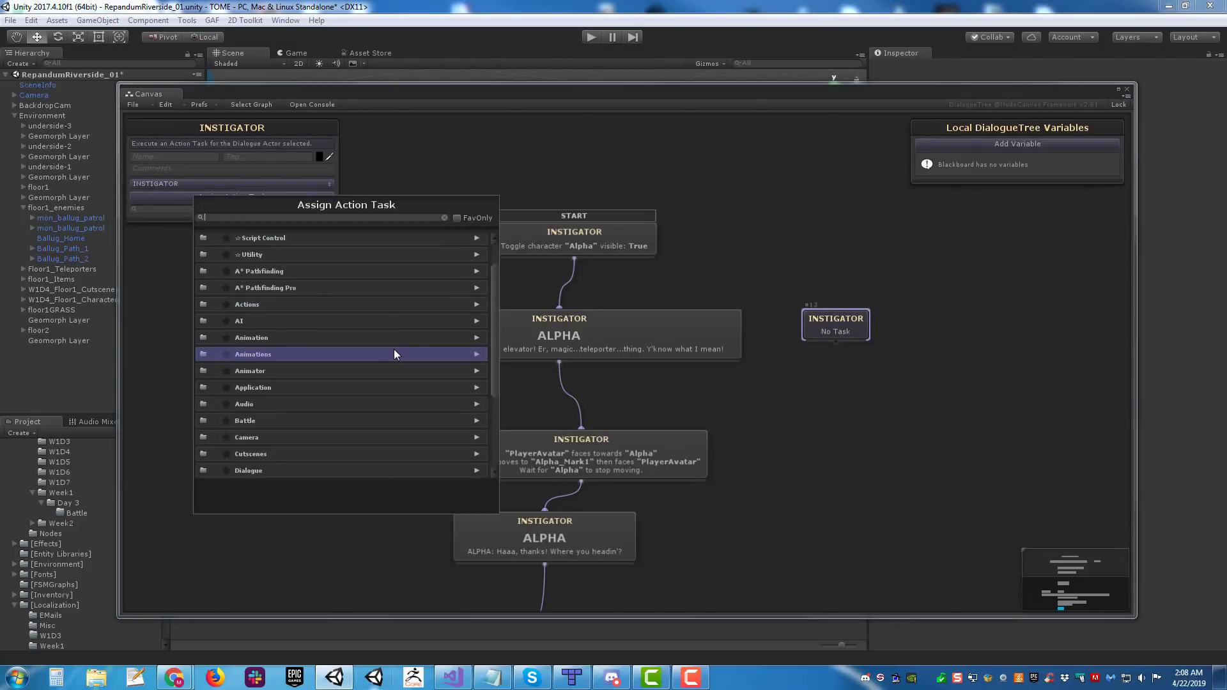
scroll(319, 268, "up", 3)
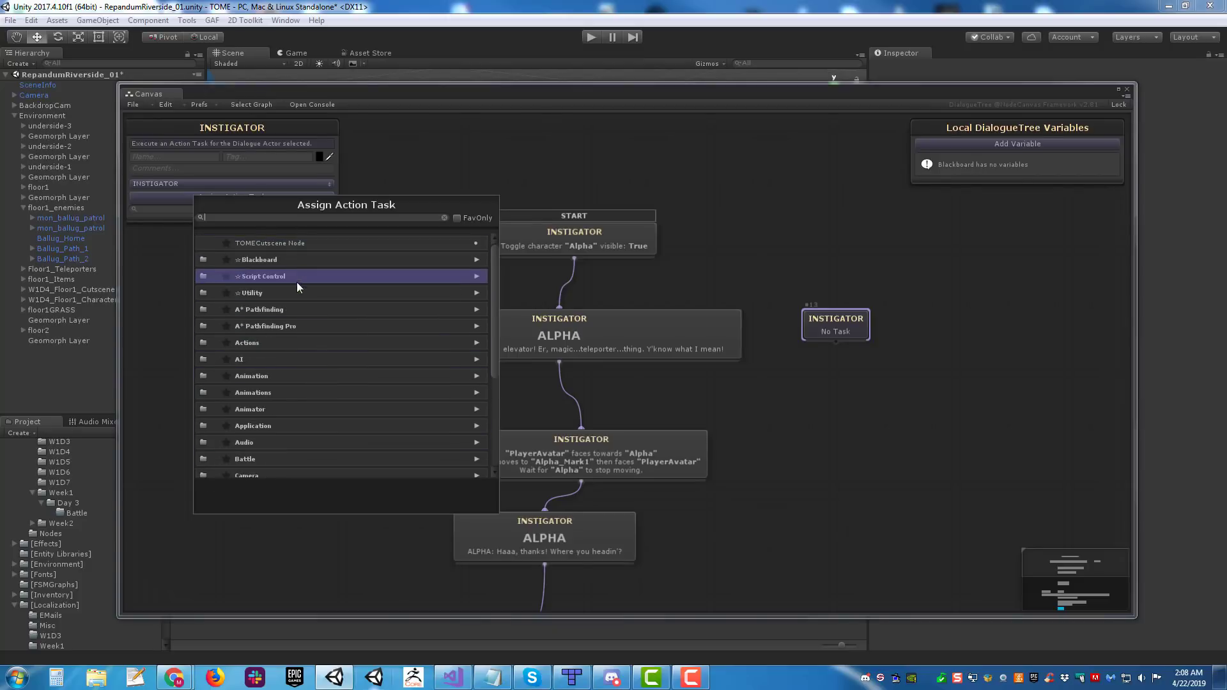
scroll(327, 309, "down", 5)
scroll(357, 355, "down", 2)
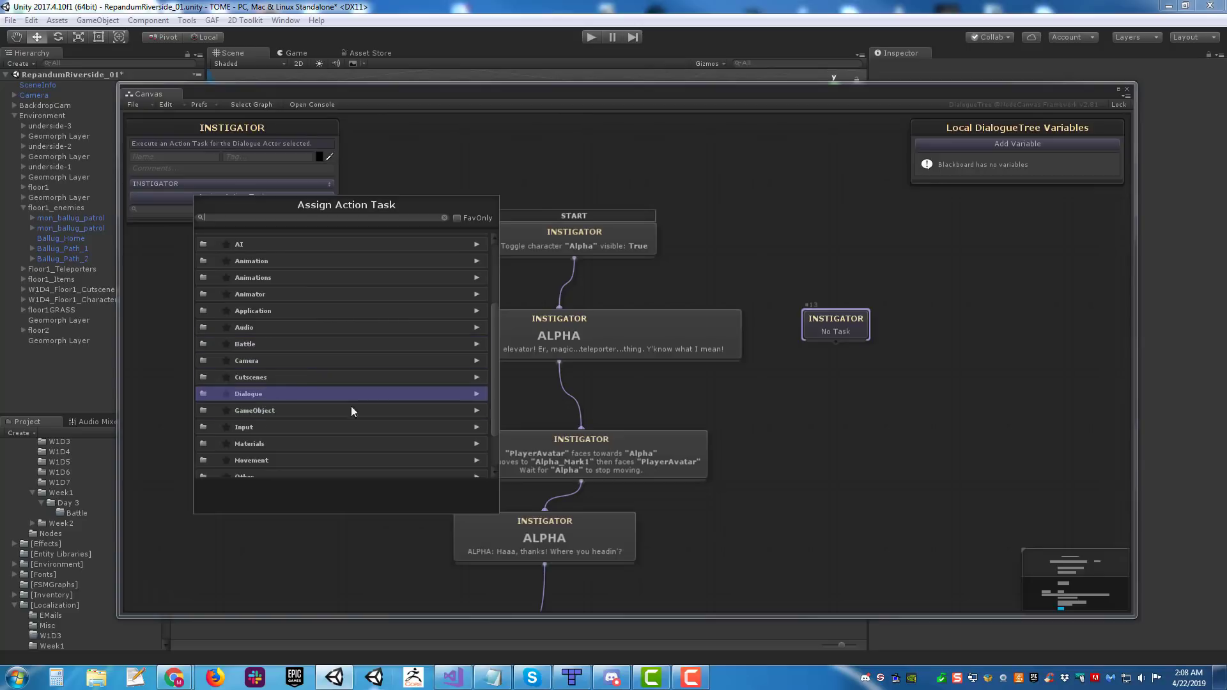
left_click(477, 375)
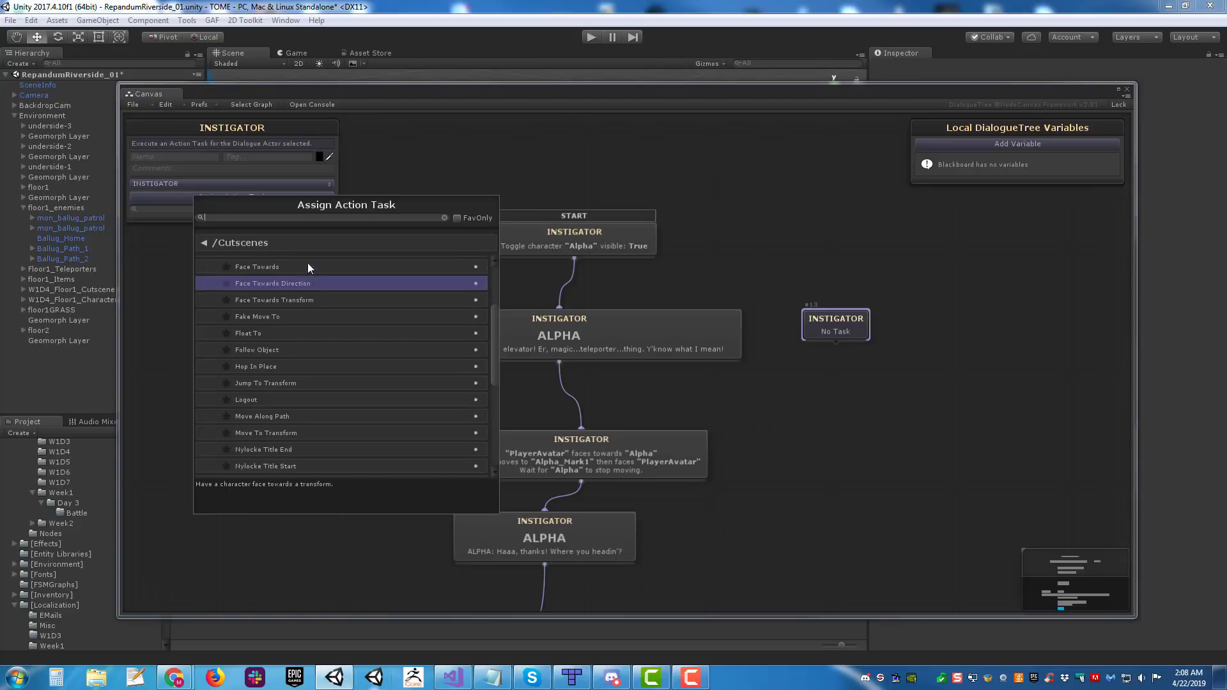
left_click(312, 383)
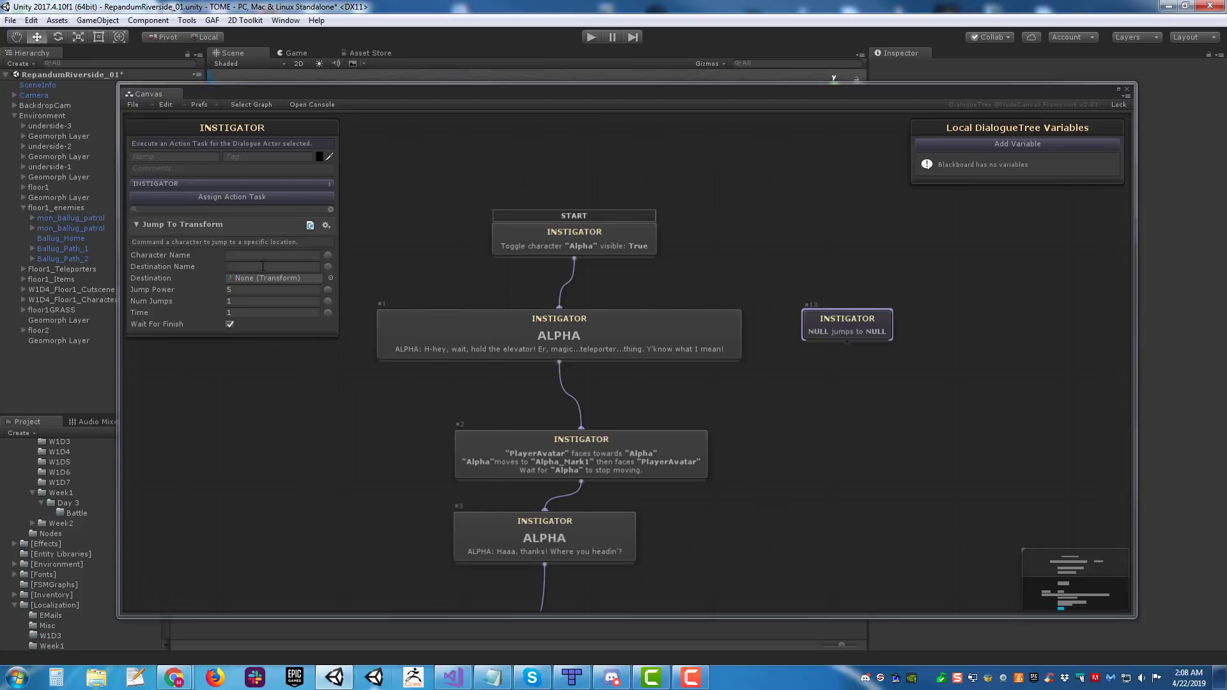
Step: Set the Jump To Transform action's character name to Alpha and its destination name to Alpha_Mark
left_click(246, 256)
type("Alpha")
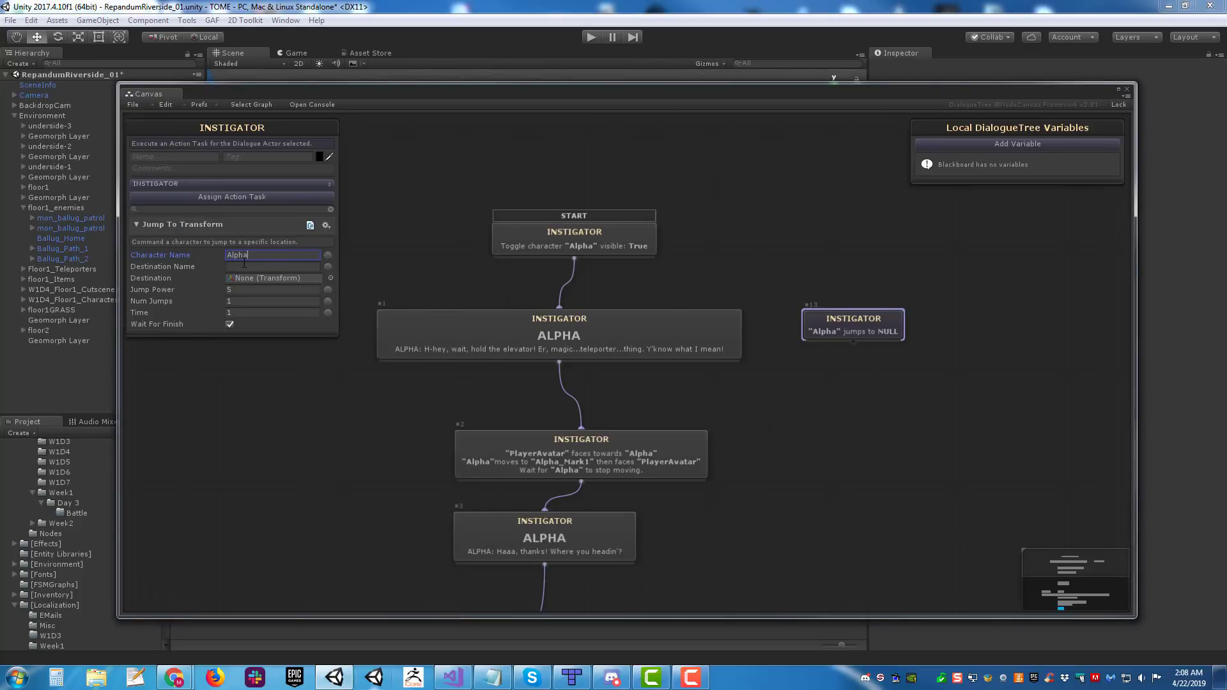
left_click(243, 267)
type("A")
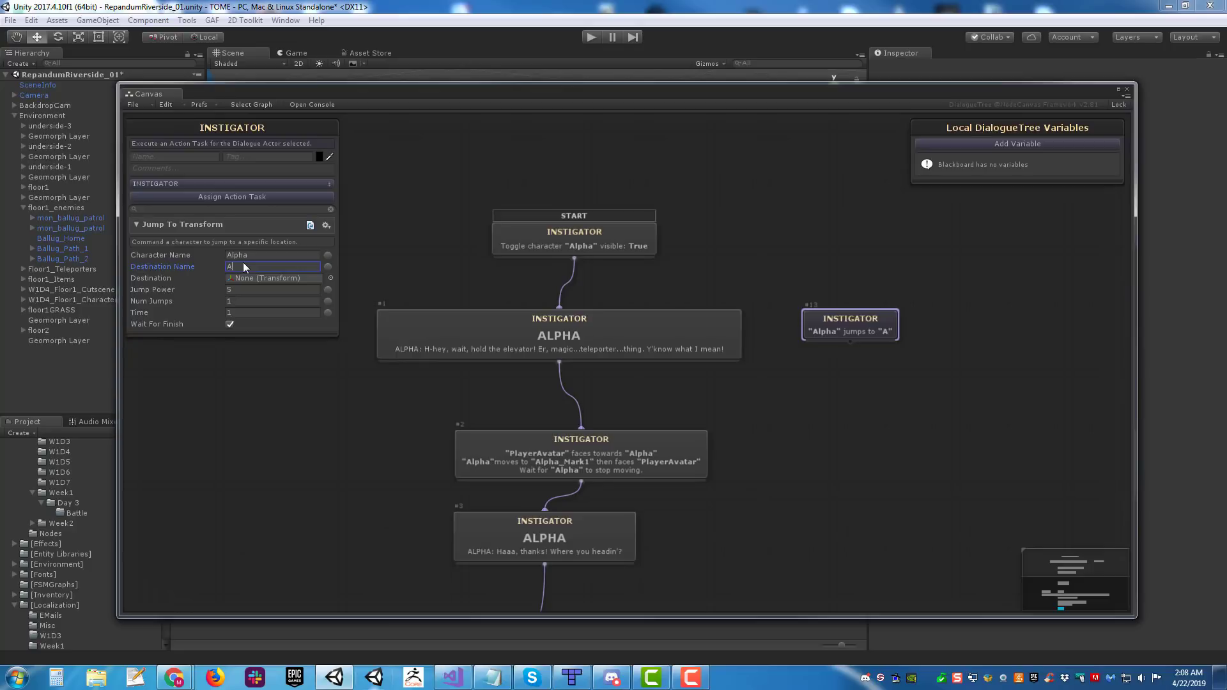
type("lpha_Mark")
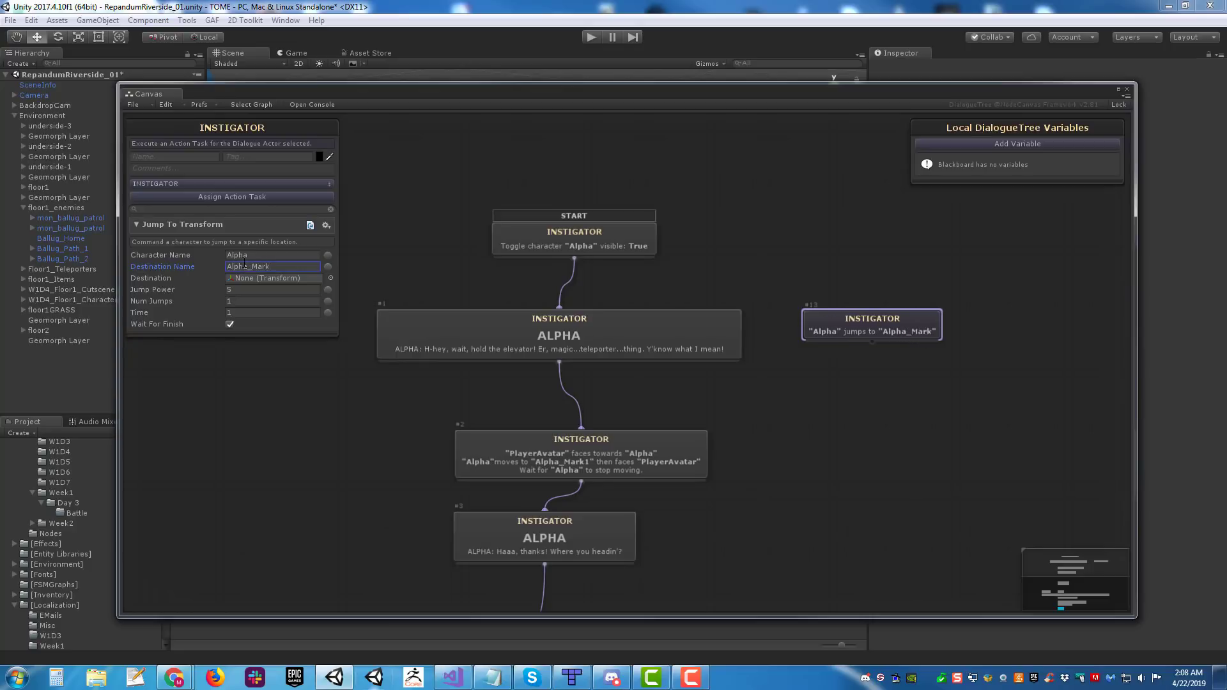
Step: Move the Alpha jump node up beside the START node, just above the first ALPHA message
left_click_drag(895, 332, 782, 288)
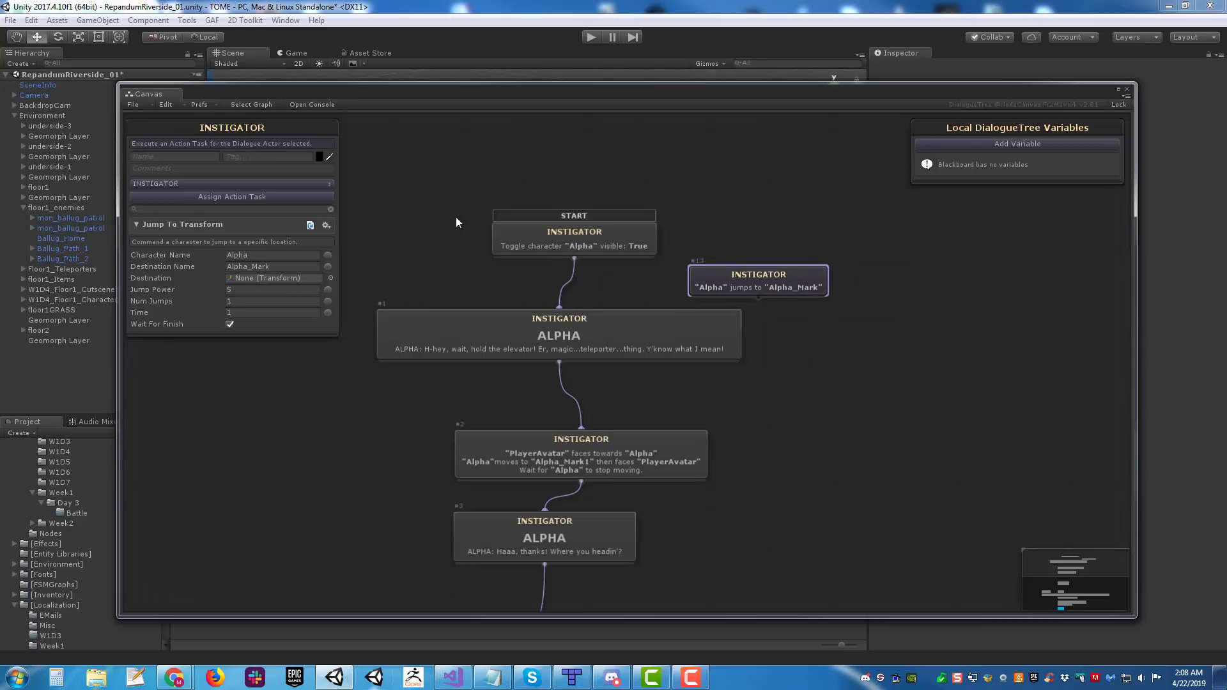
left_click_drag(436, 94, 458, 118)
middle_click_drag(742, 250, 684, 287)
left_click_drag(688, 324, 728, 308)
middle_click_drag(650, 216, 711, 233)
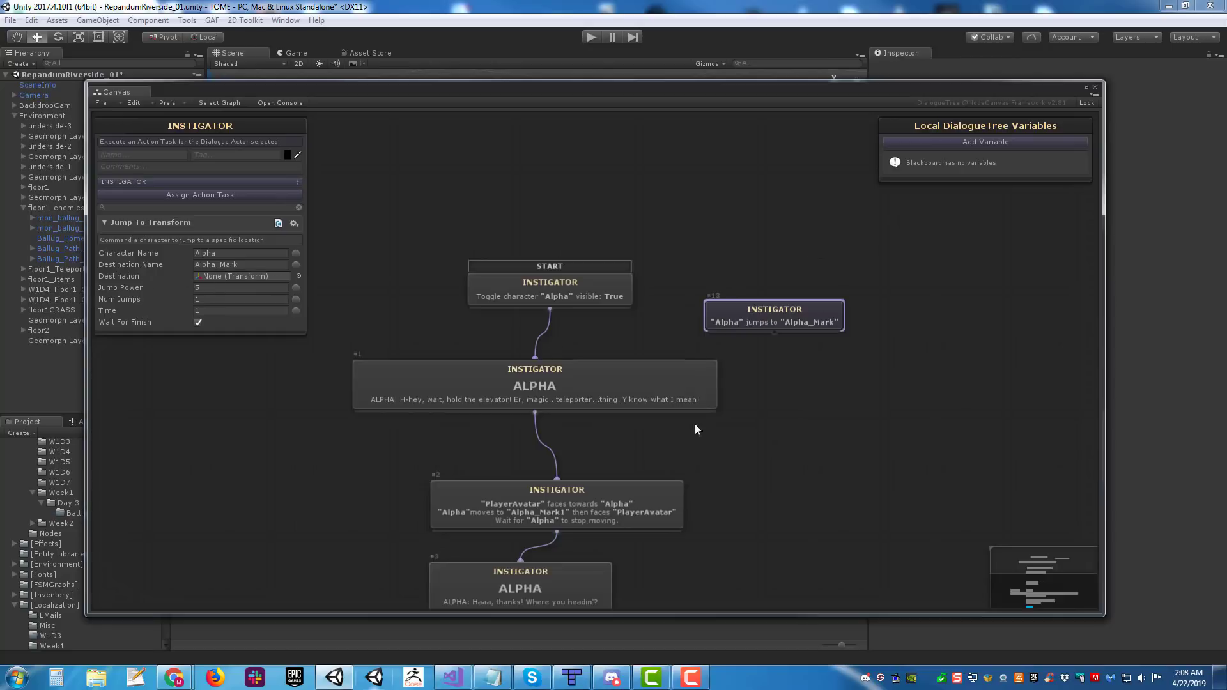
left_click_drag(813, 316, 795, 319)
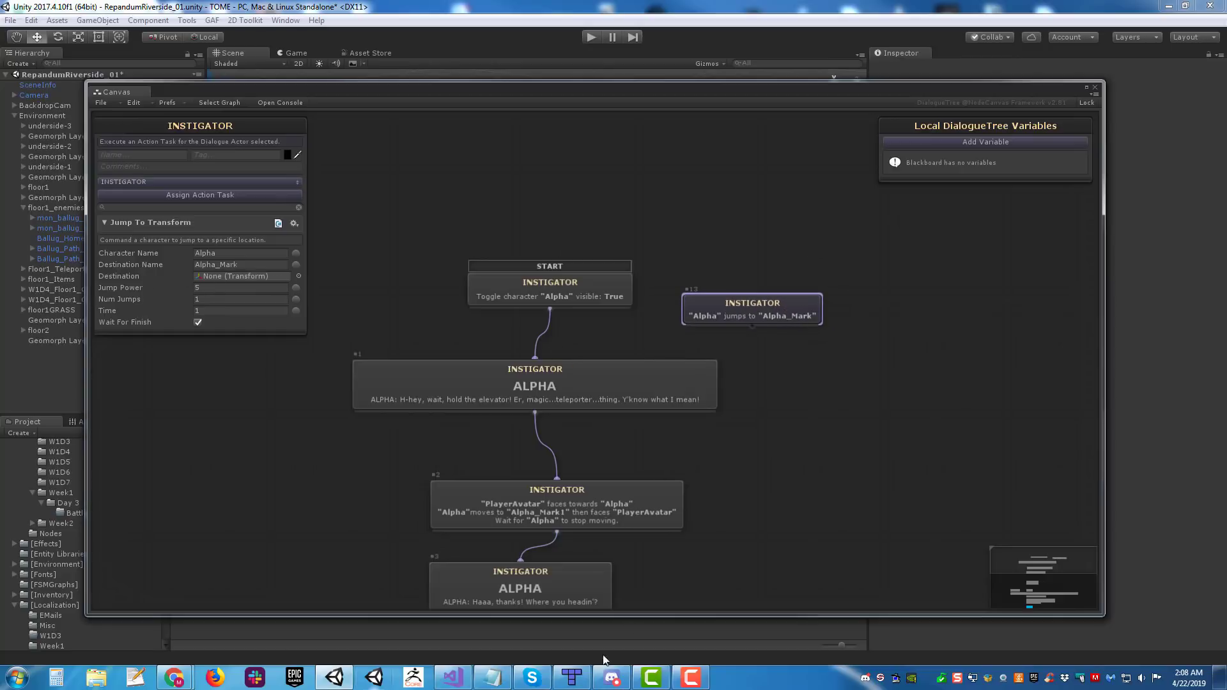
Step: Switch to the room map in Tiled and examine the PlayerAvatar_Mark1 object and the characters near Teleporter_01
left_click(572, 676)
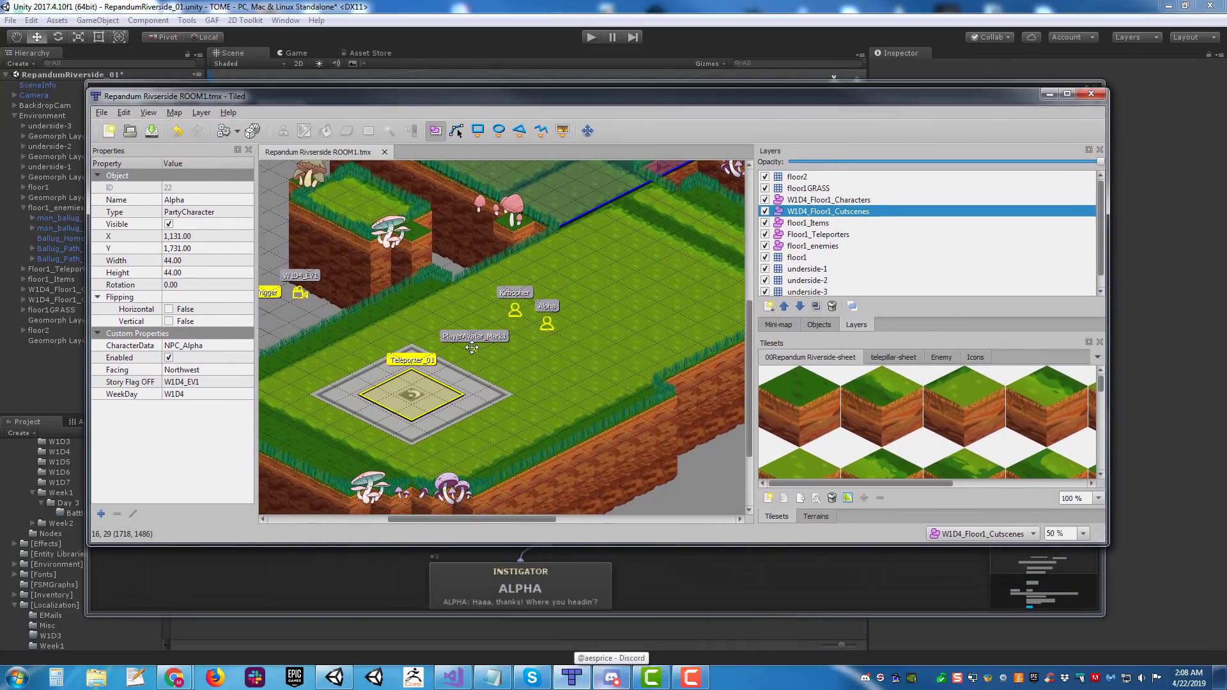
left_click(474, 349)
scroll(535, 327, "up", 1, "ctrl")
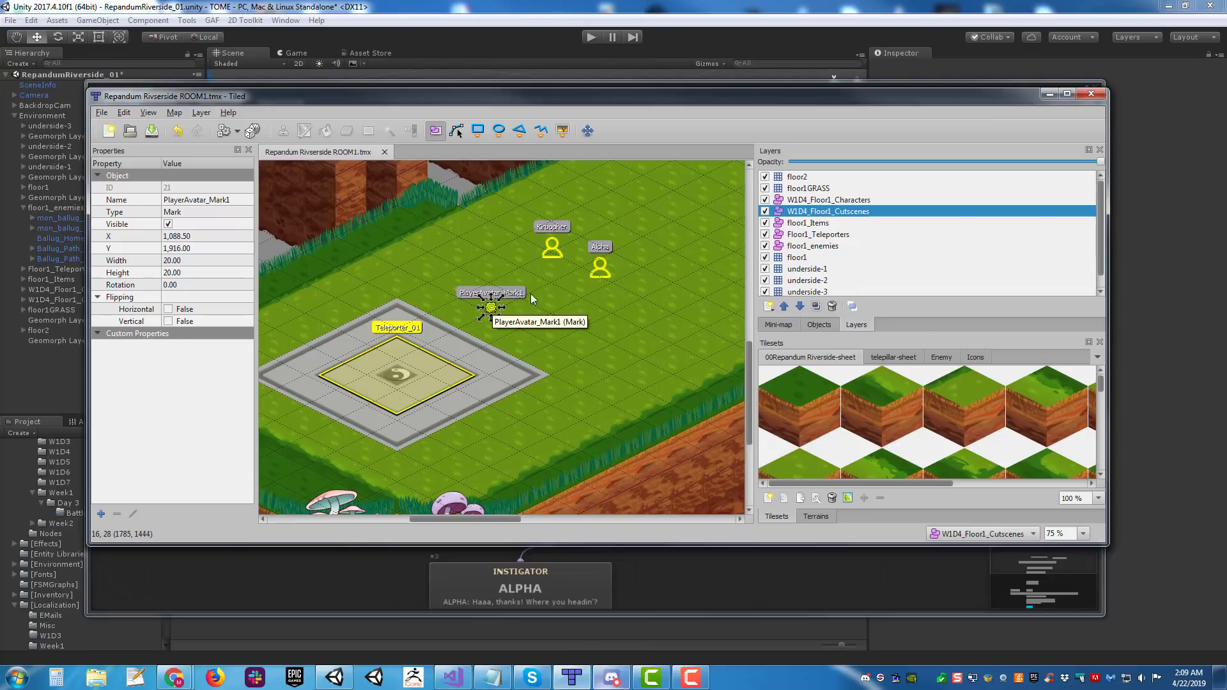
middle_click_drag(562, 300, 601, 320)
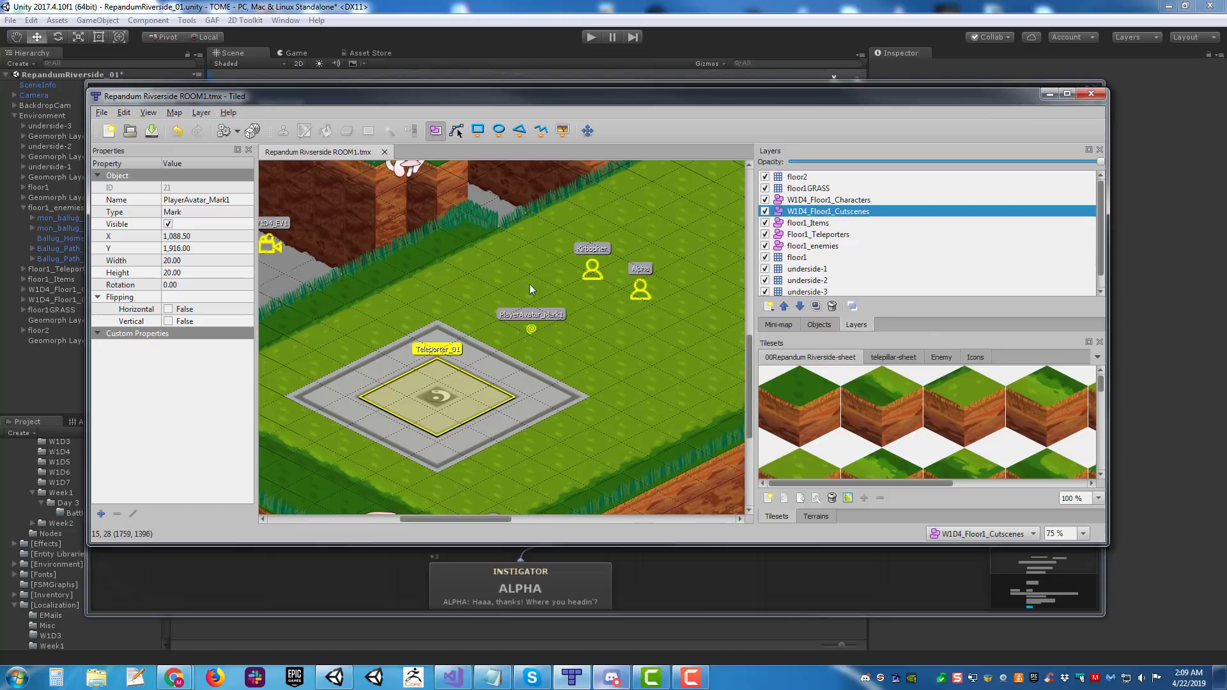
left_click(528, 327)
middle_click_drag(573, 313, 533, 347)
left_click(551, 246)
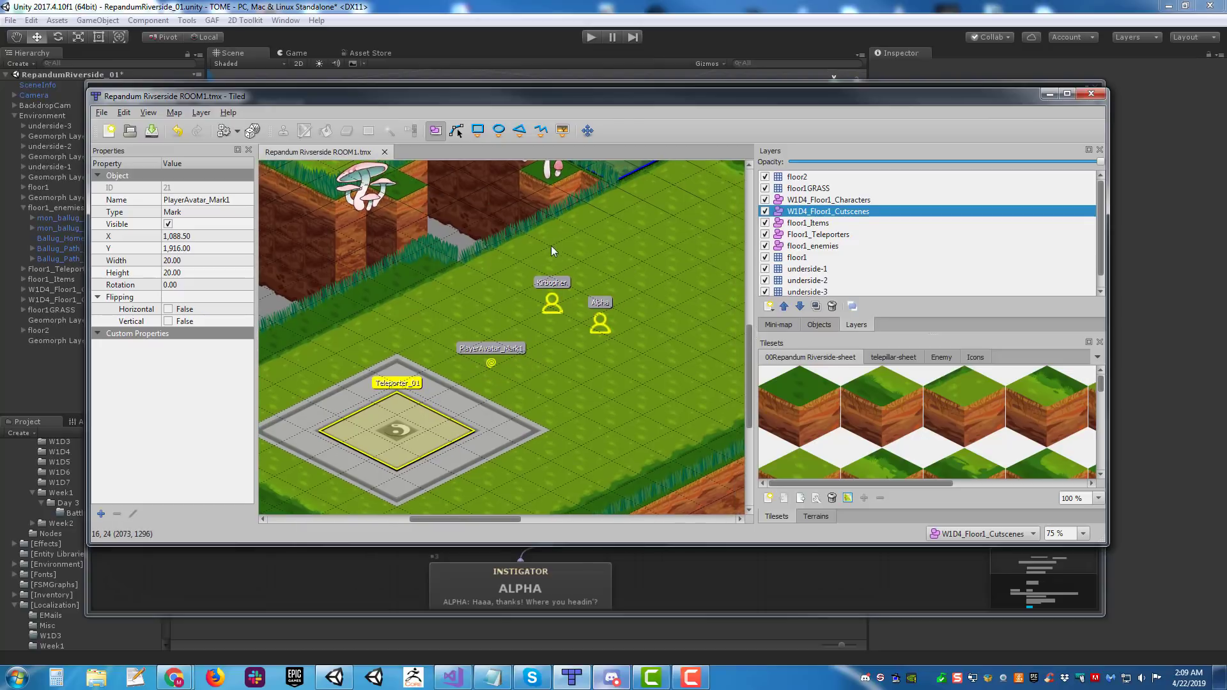
scroll(555, 237, "down", 1)
scroll(544, 183, "up", 1)
Step: Return to the W1D3_EV1 dialogue tree in Unity and show the Alpha jump node's settings
left_click(400, 84)
left_click(706, 234)
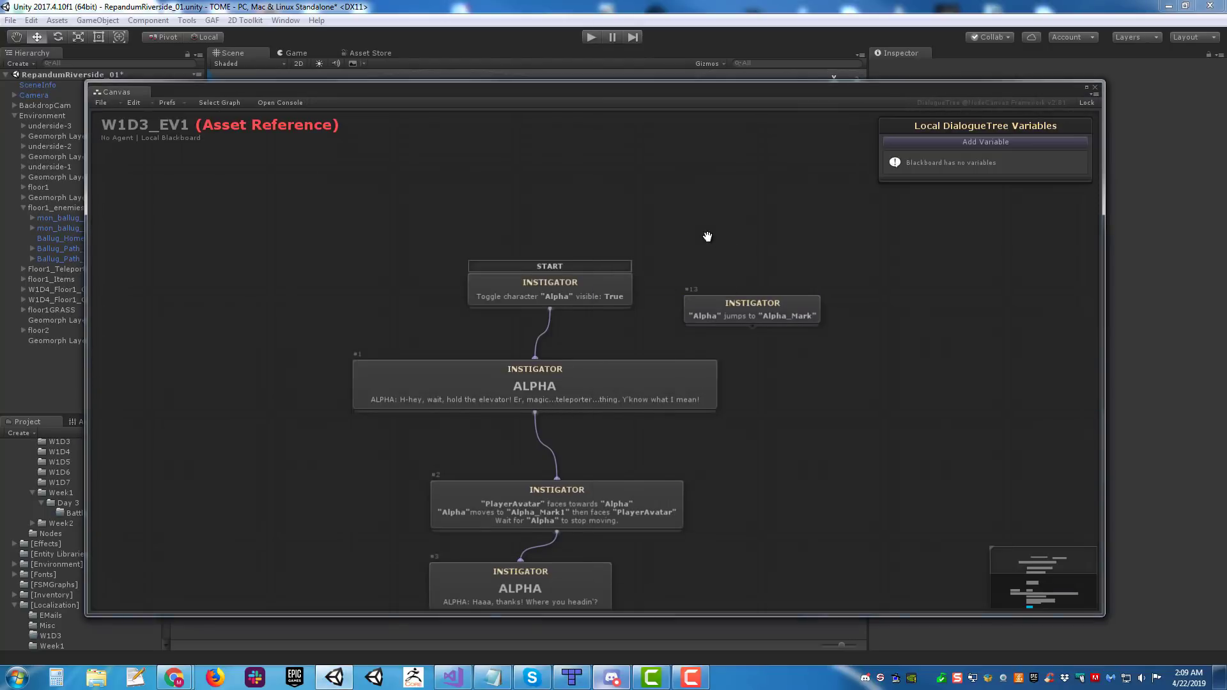
middle_click_drag(705, 234, 782, 260)
left_click(822, 304)
left_click_drag(585, 93, 636, 81)
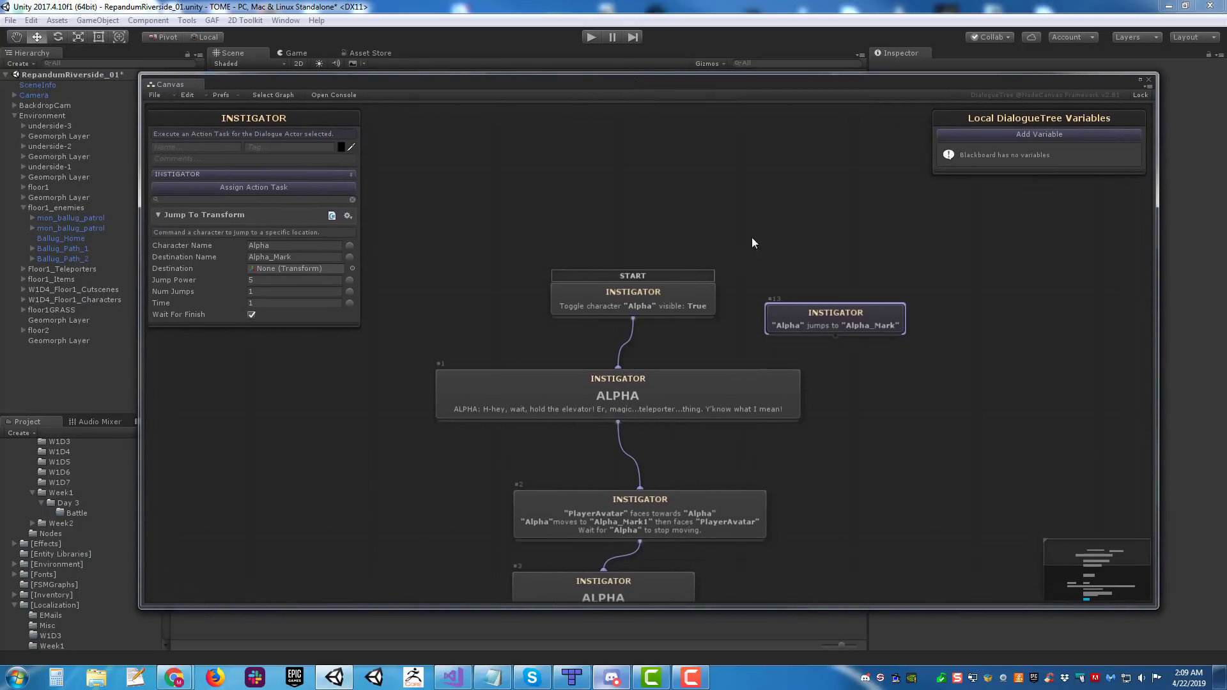
Step: Examine the START node's Toggle Character Visible settings, and compare them with the Alpha jump node's settings
left_click(852, 267)
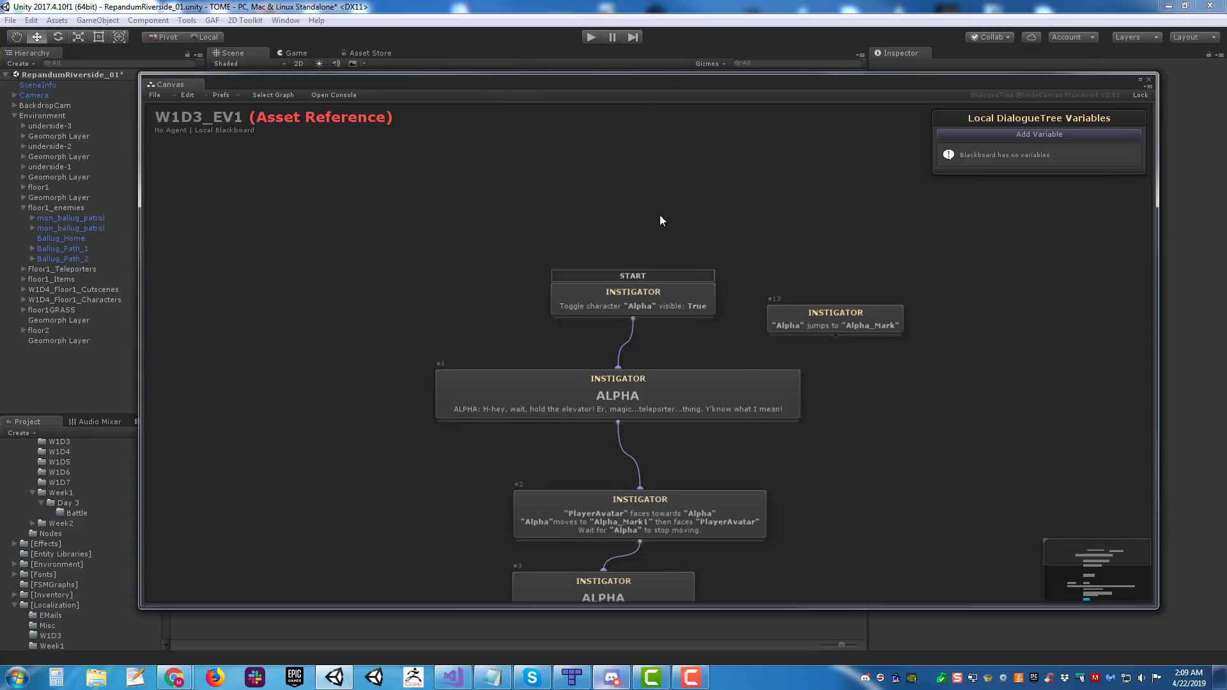
left_click(624, 305)
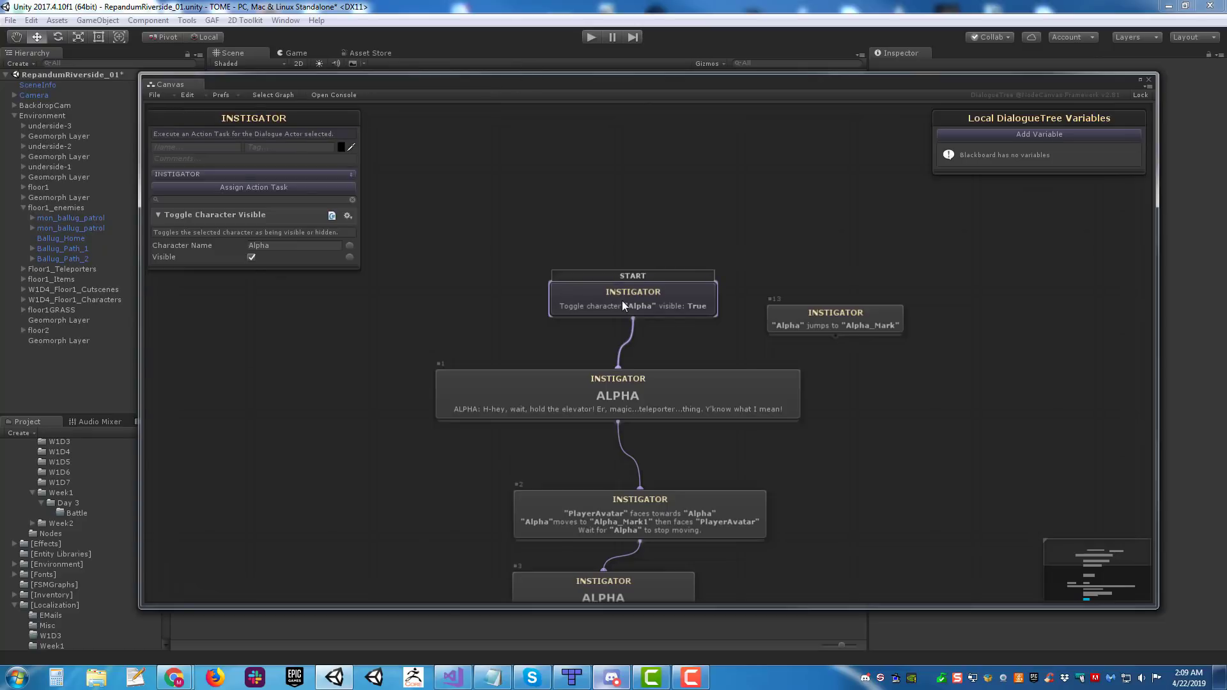
left_click(654, 205)
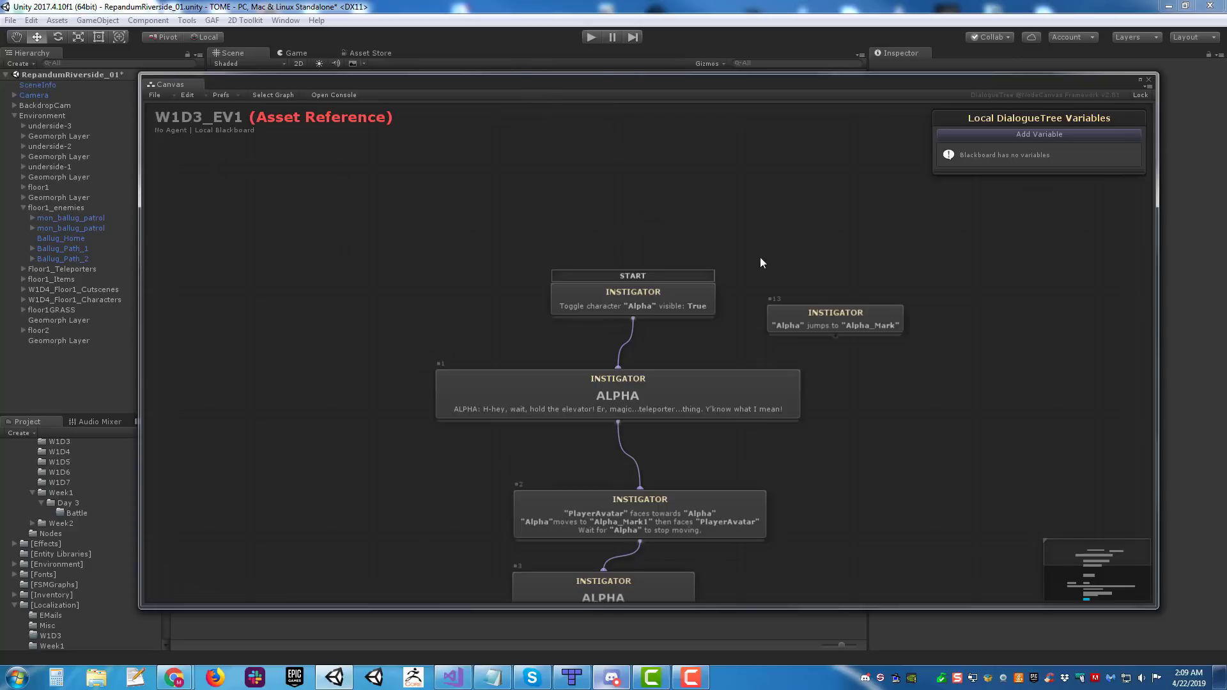
middle_click_drag(761, 259, 719, 218)
left_click(617, 256)
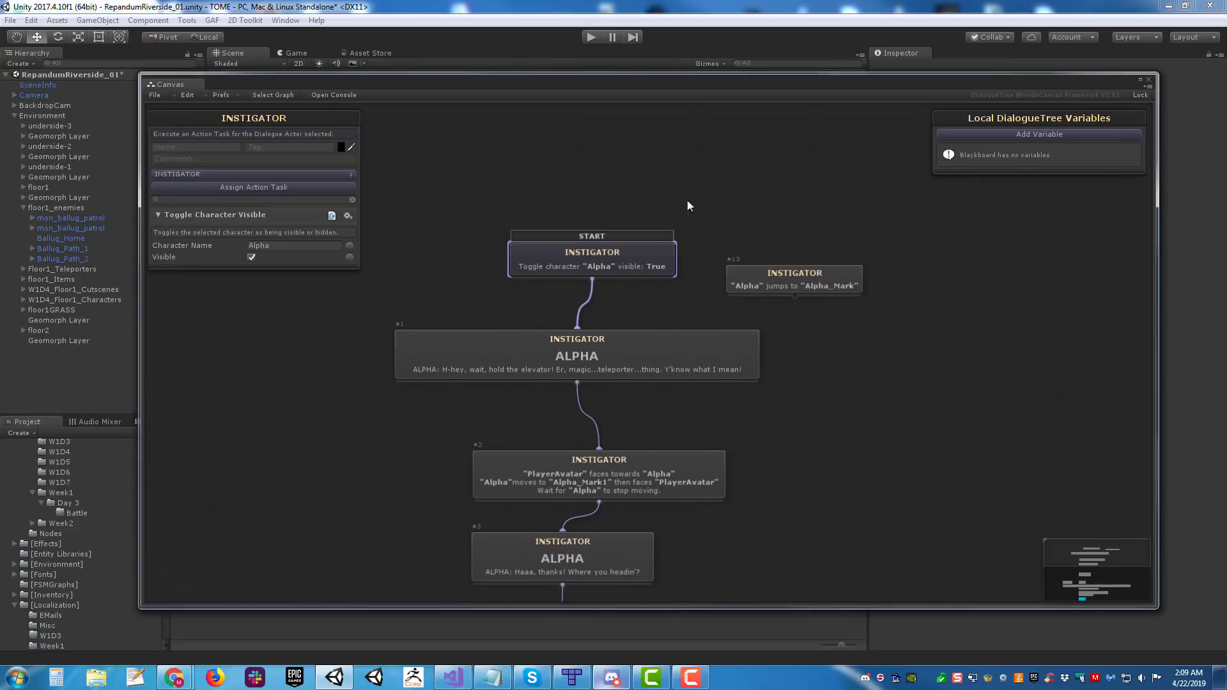
middle_click_drag(872, 356, 886, 324)
mouse_move(837, 248)
left_mouse_down()
mouse_move(861, 280)
mouse_move(838, 253)
left_mouse_up()
left_click(676, 229)
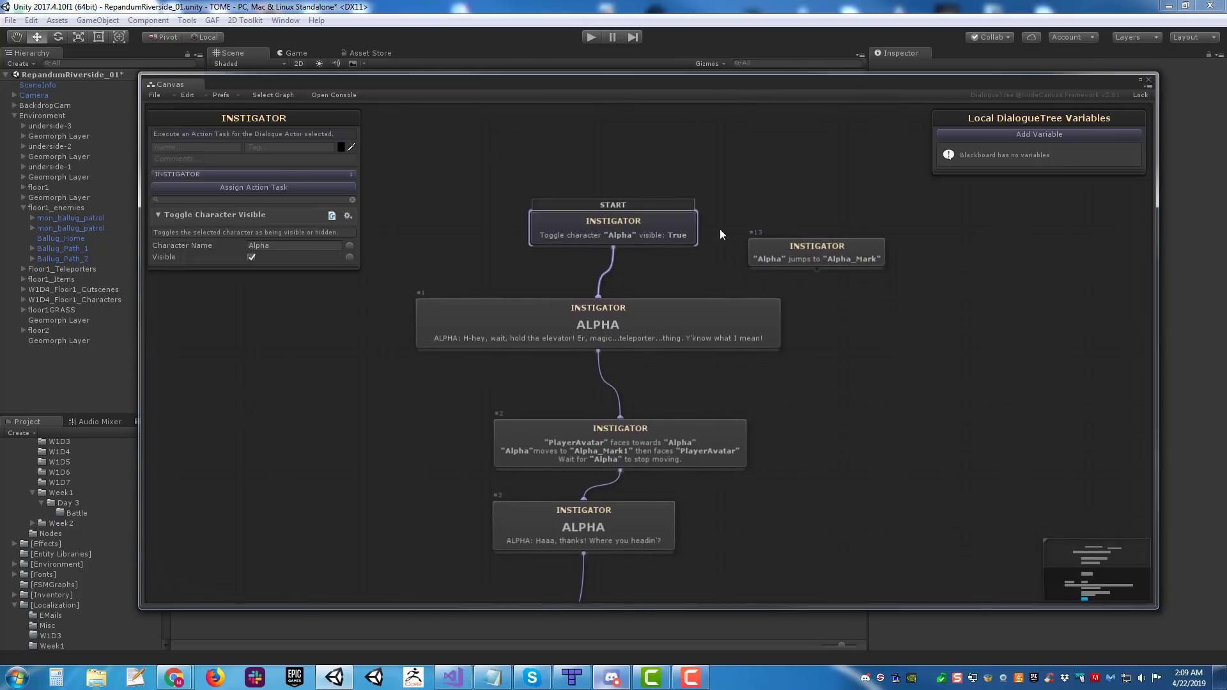
left_click(847, 253)
middle_click_drag(876, 326, 780, 357)
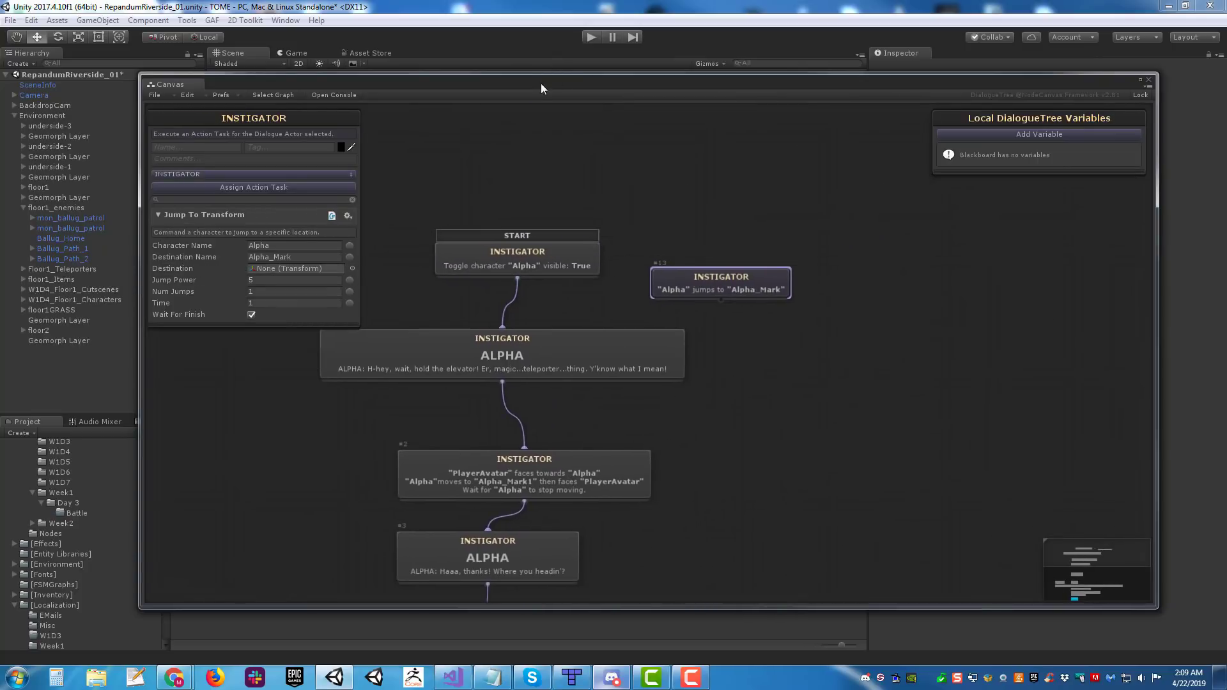
Step: Clear the dialogue canvas off the scene and inspect SceneInfo's Tile Ed Import Manager settings alongside the imported room
left_click_drag(541, 83, 1226, 150)
right_click_drag(591, 213, 596, 202)
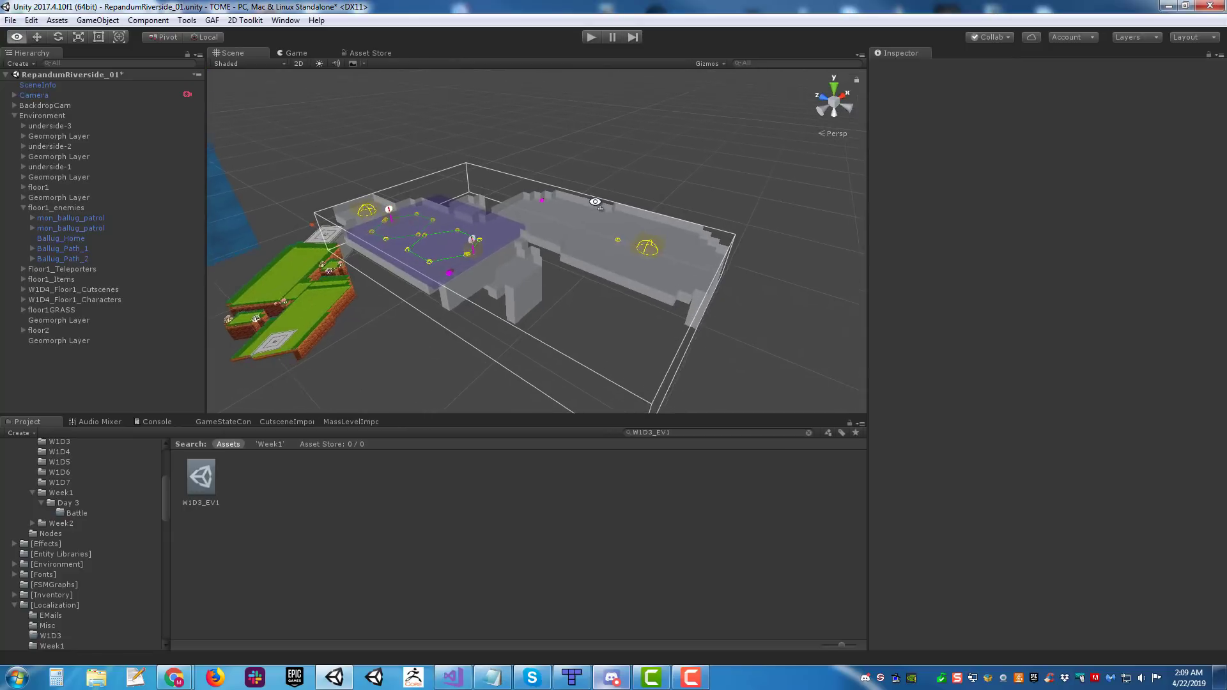
left_click_drag(595, 202, 591, 203, "alt")
left_click(35, 88)
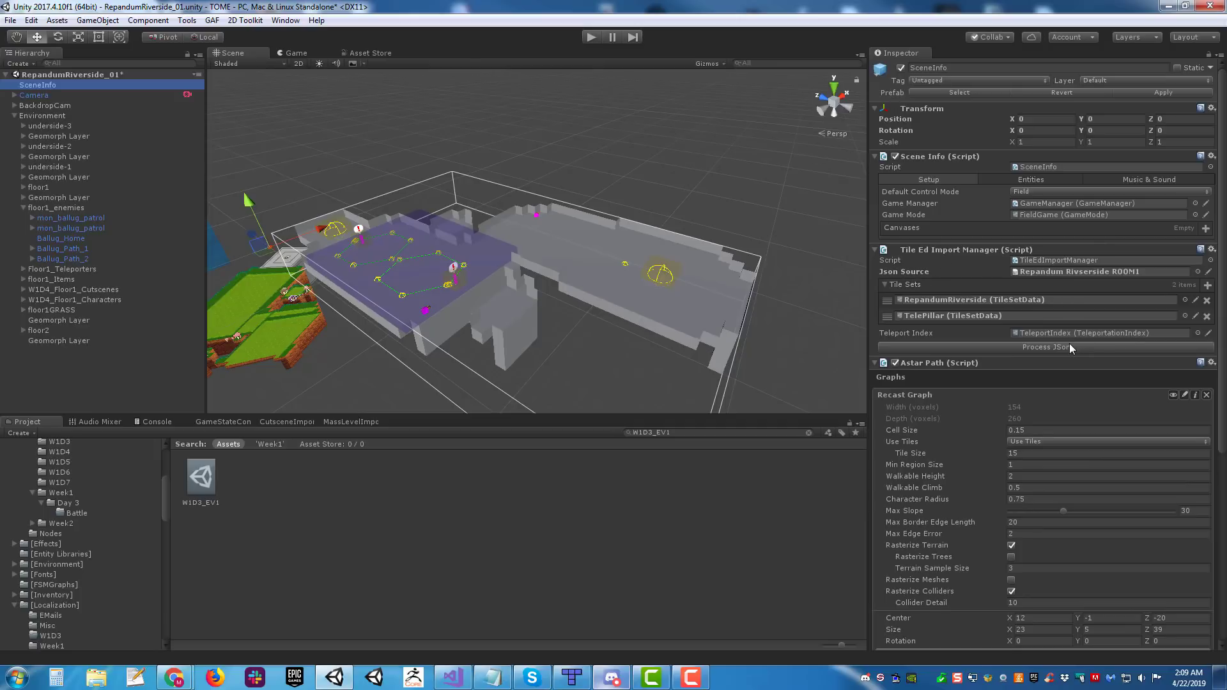
left_click_drag(636, 182, 729, 214, "alt")
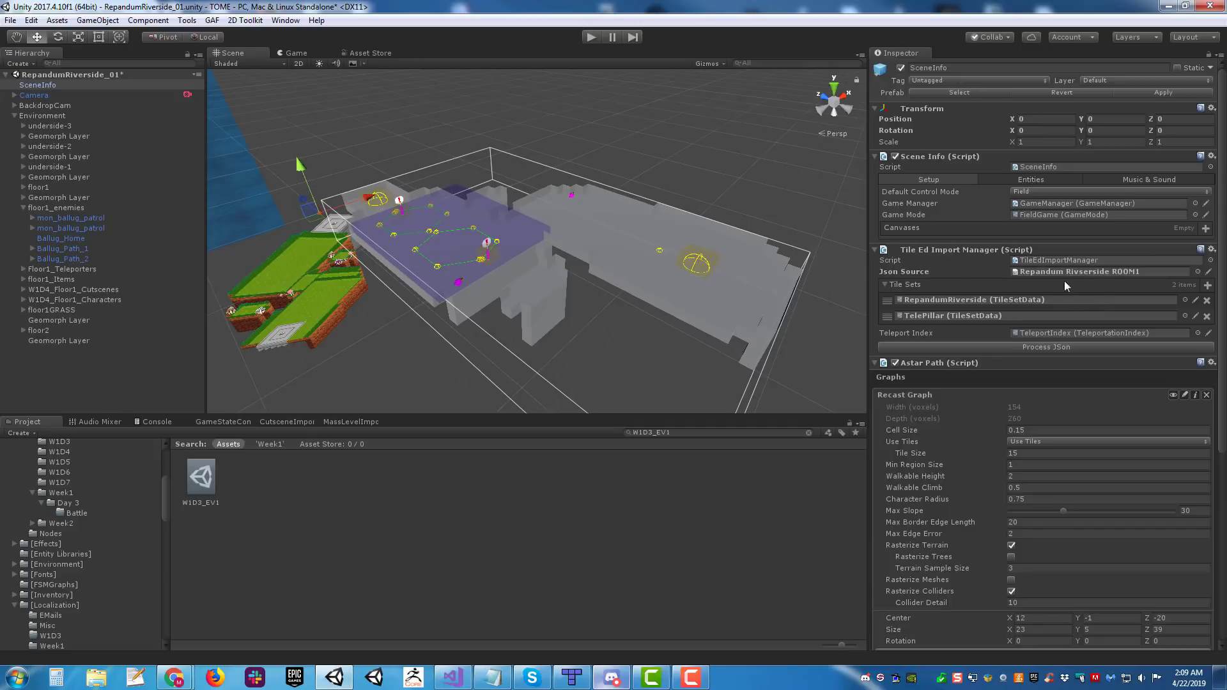
left_click_drag(560, 154, 585, 160, "alt")
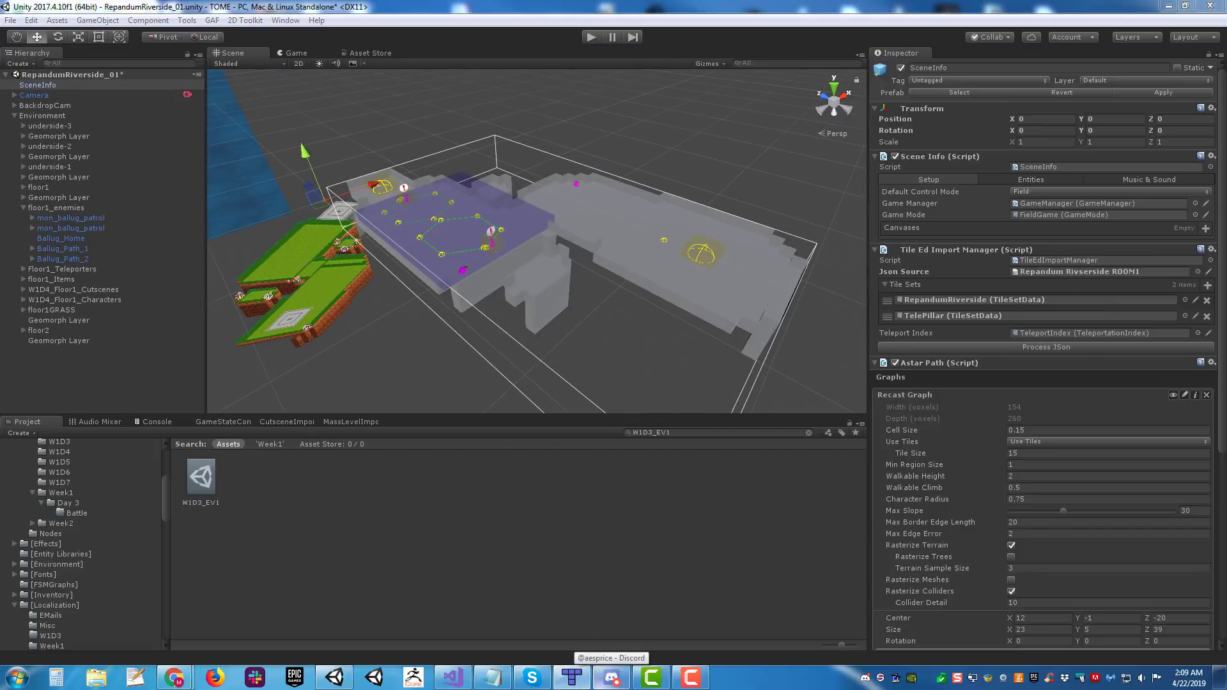
Step: Check the source room map in Tiled again, and compare it with the imported room in Unity's scene
left_click(572, 677)
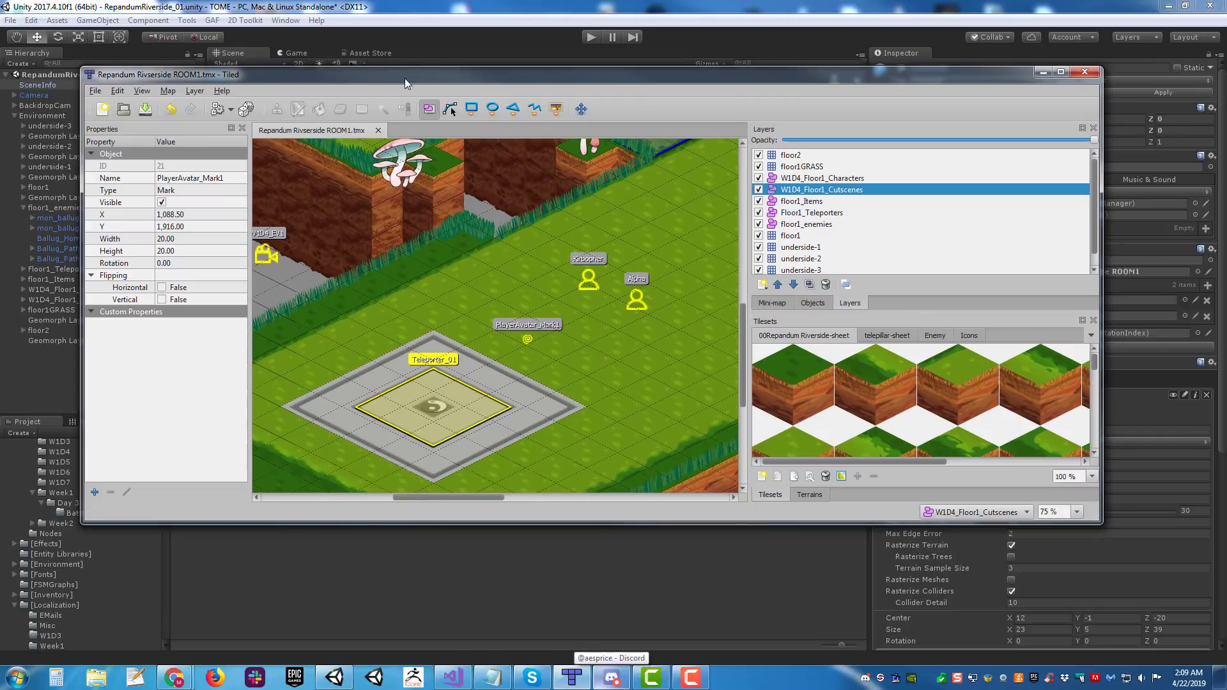
left_click(406, 41)
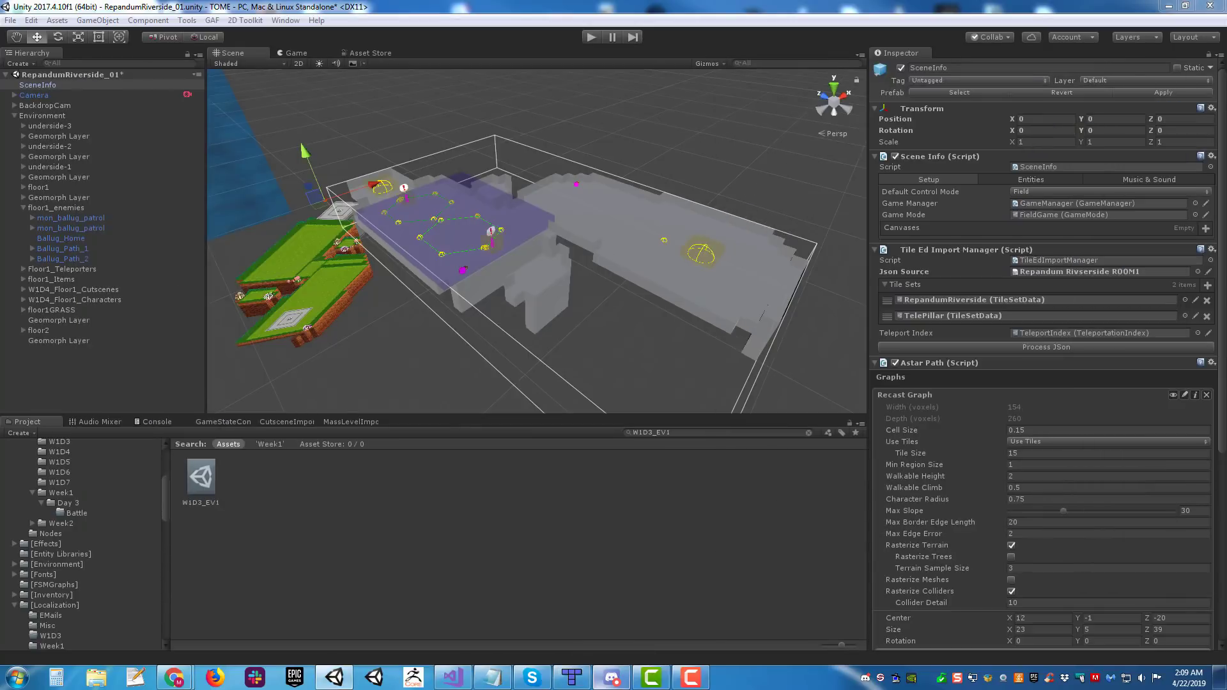
mouse_move(1226, 110)
left_mouse_down()
mouse_move(344, 114)
mouse_move(1226, 114)
left_mouse_up()
left_click_drag(518, 248, 269, 237, "alt")
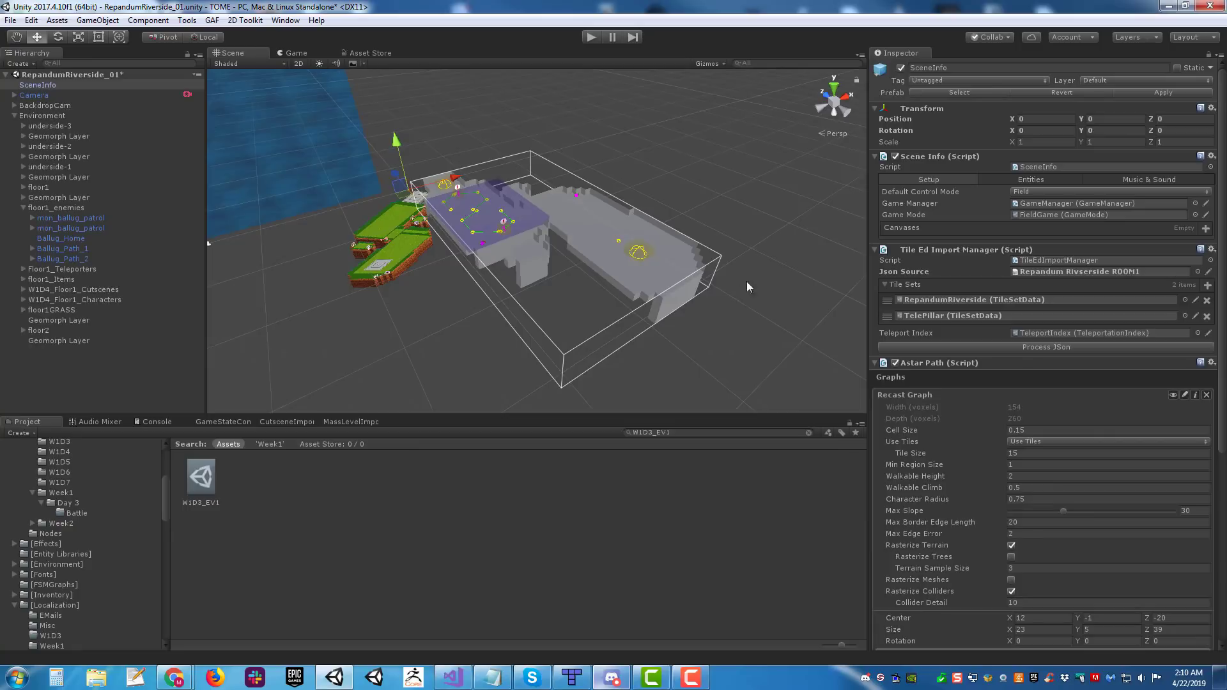
Step: Bring the dialogue tree canvas back over the scene and move the Alpha jump node down beside the first ALPHA message
left_click_drag(1226, 114, 577, 96)
middle_click_drag(616, 229, 777, 228)
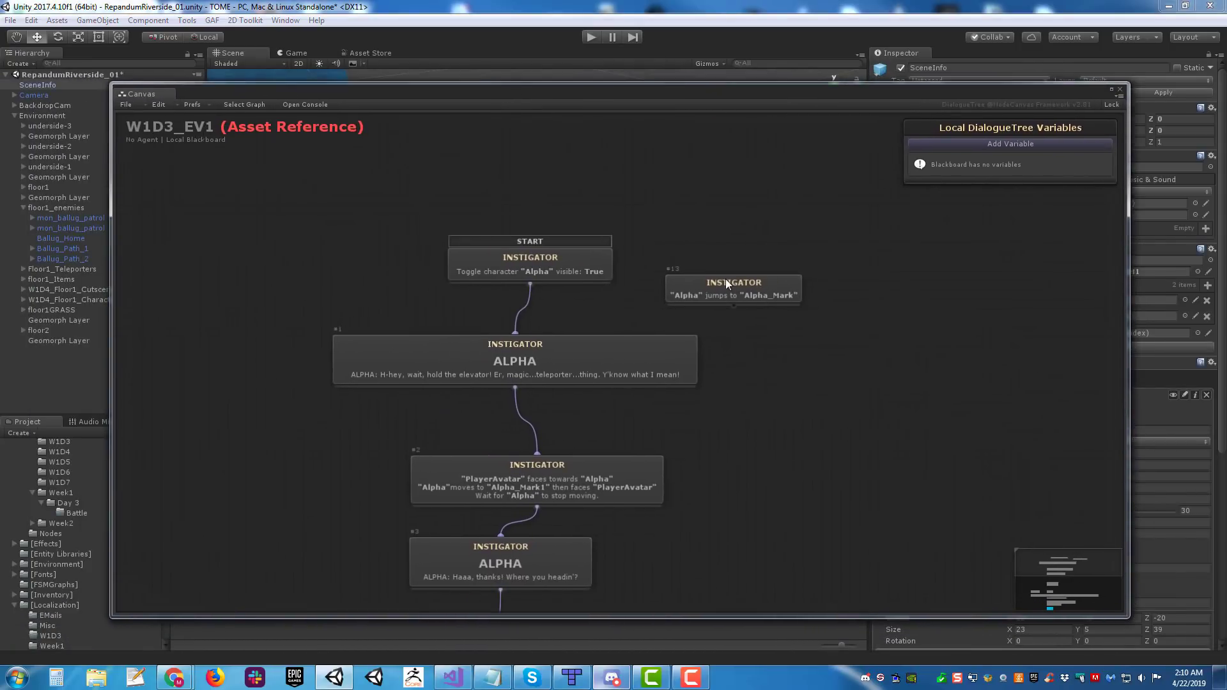
left_click(725, 301)
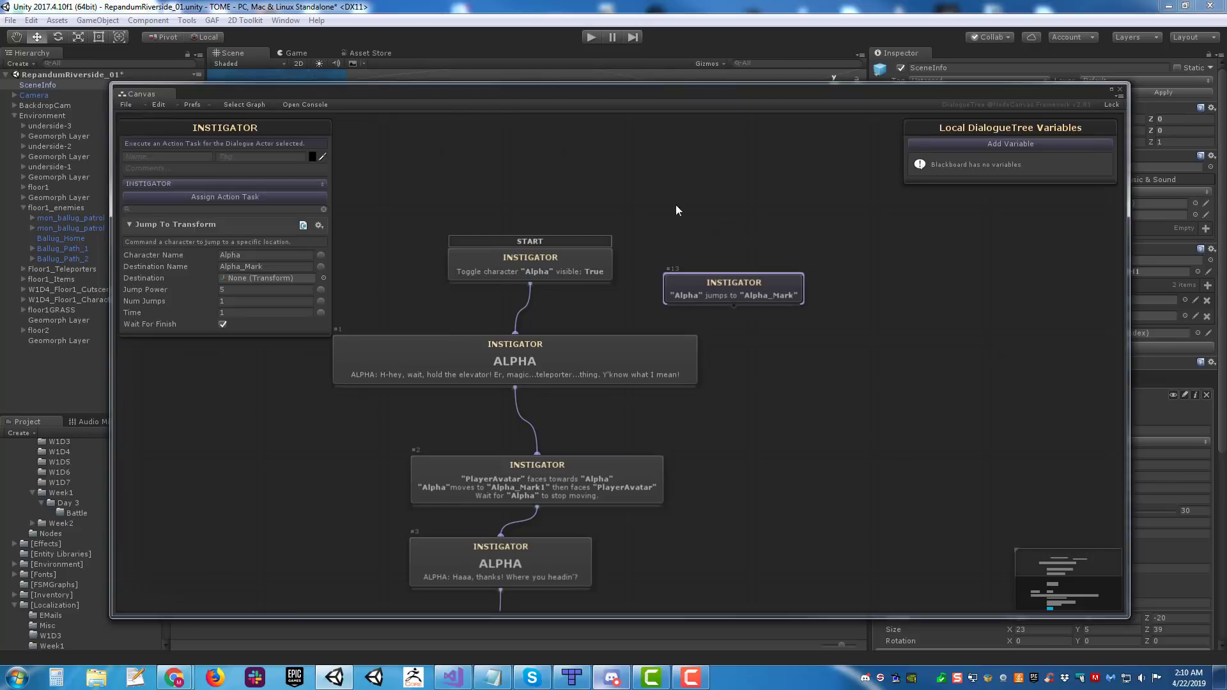
scroll(738, 238, "down", 5)
scroll(678, 261, "up", 5)
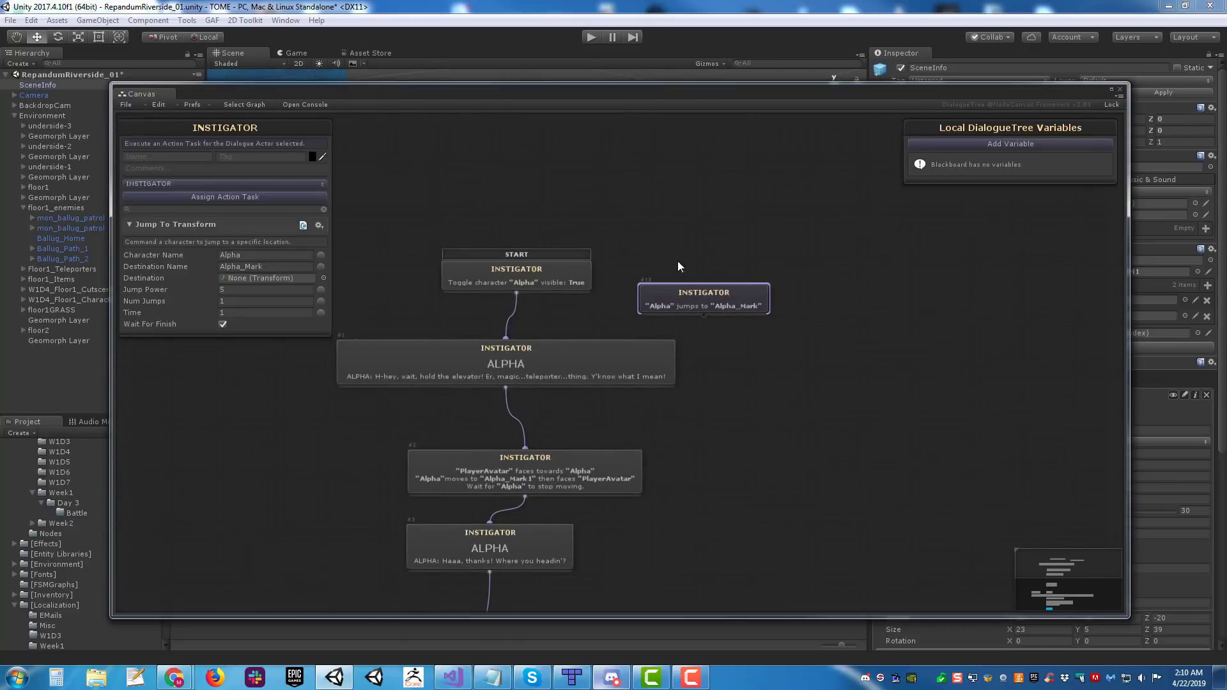
middle_click_drag(741, 242, 712, 213)
left_click_drag(715, 278, 793, 350)
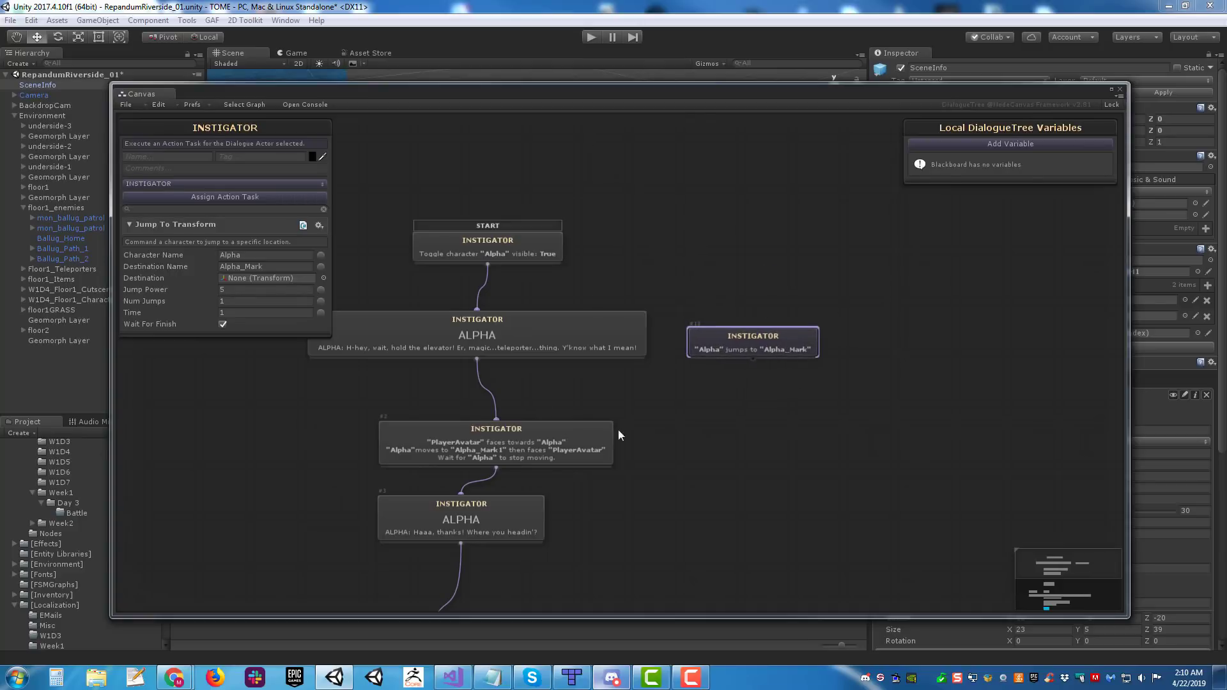
Step: Move the canvas out of the way and view the imported room in the scene from a closer angle
left_click_drag(516, 98, 1226, 173)
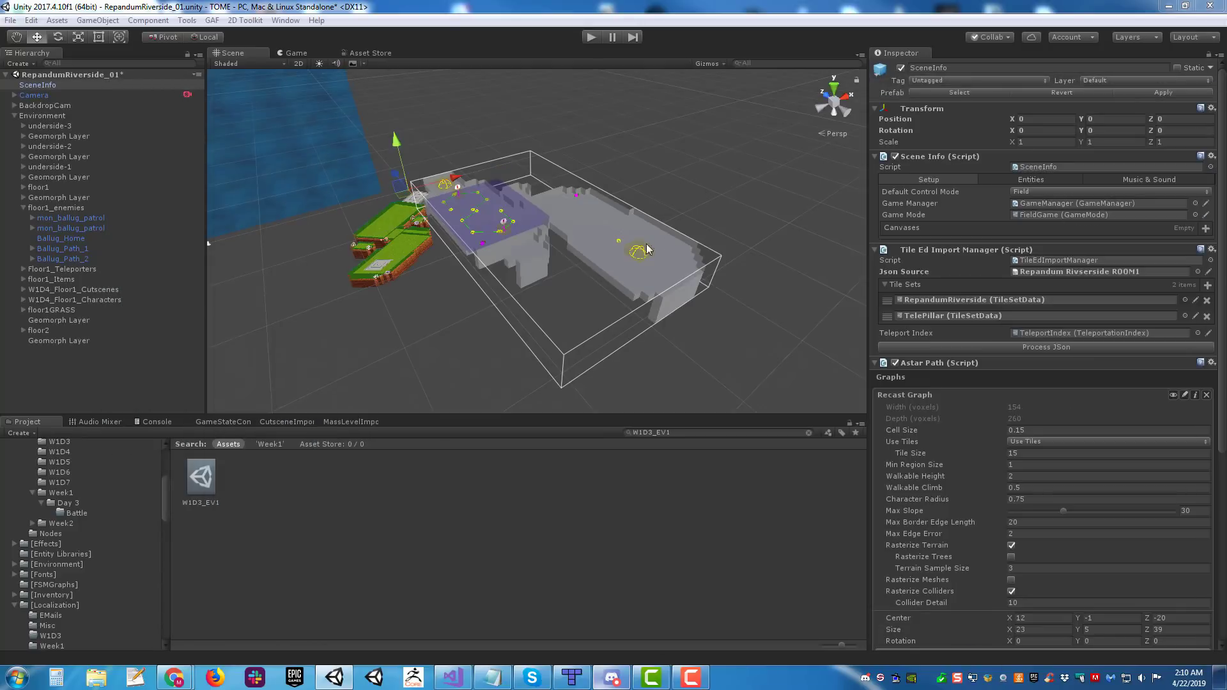
mouse_move(663, 241)
right_mouse_down()
mouse_move(702, 231)
mouse_move(659, 238)
right_mouse_up()
left_click_drag(659, 237, 617, 257, "alt")
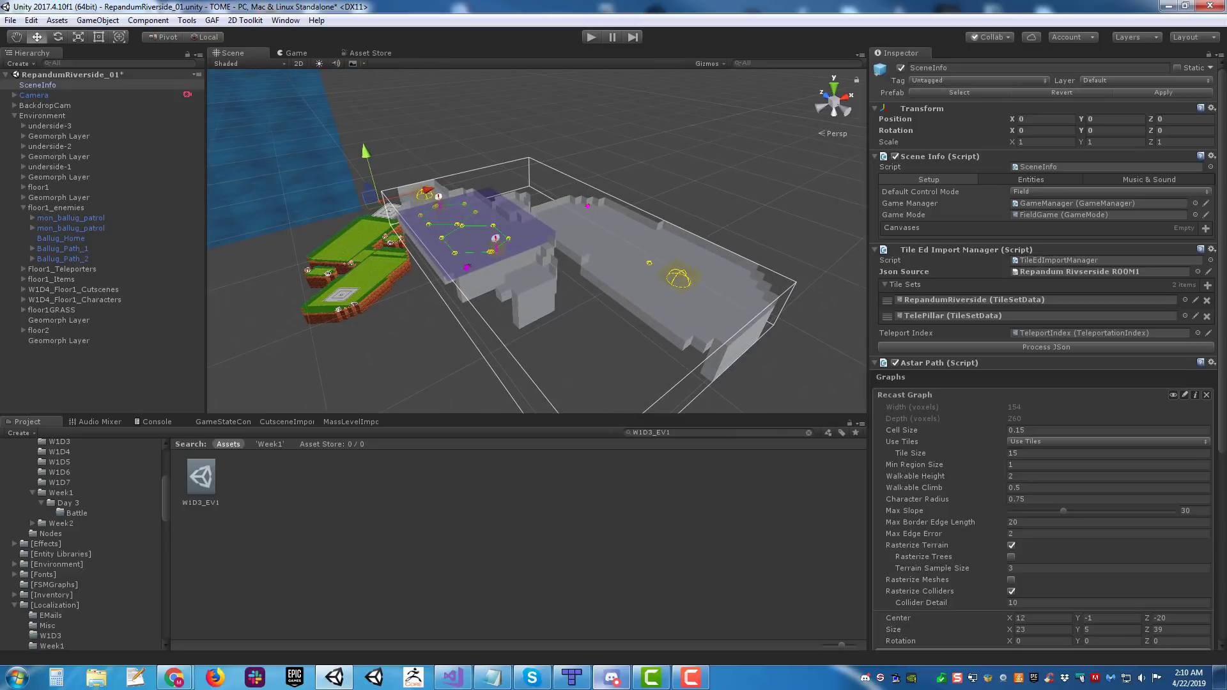
Step: Bring the W1D3_EV1 canvas back over the scene, with the START chain and the Alpha jump node in view
left_click_drag(1226, 169, 425, 70)
left_click(832, 294)
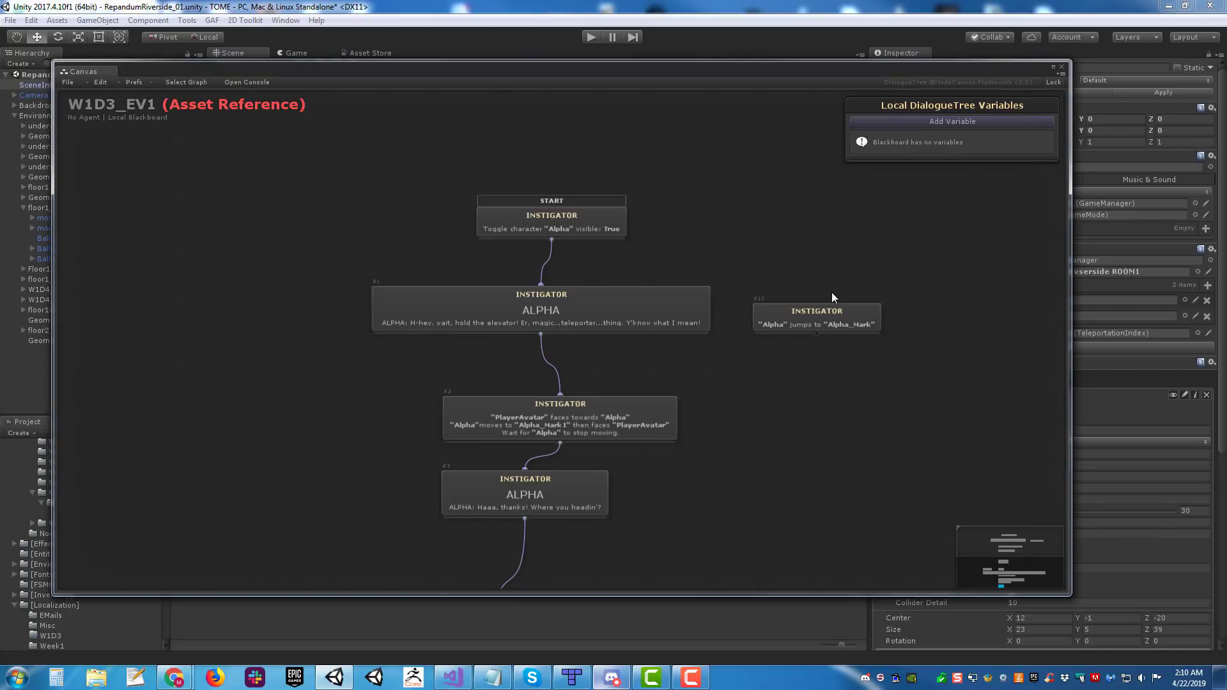
middle_click_drag(752, 238, 716, 221)
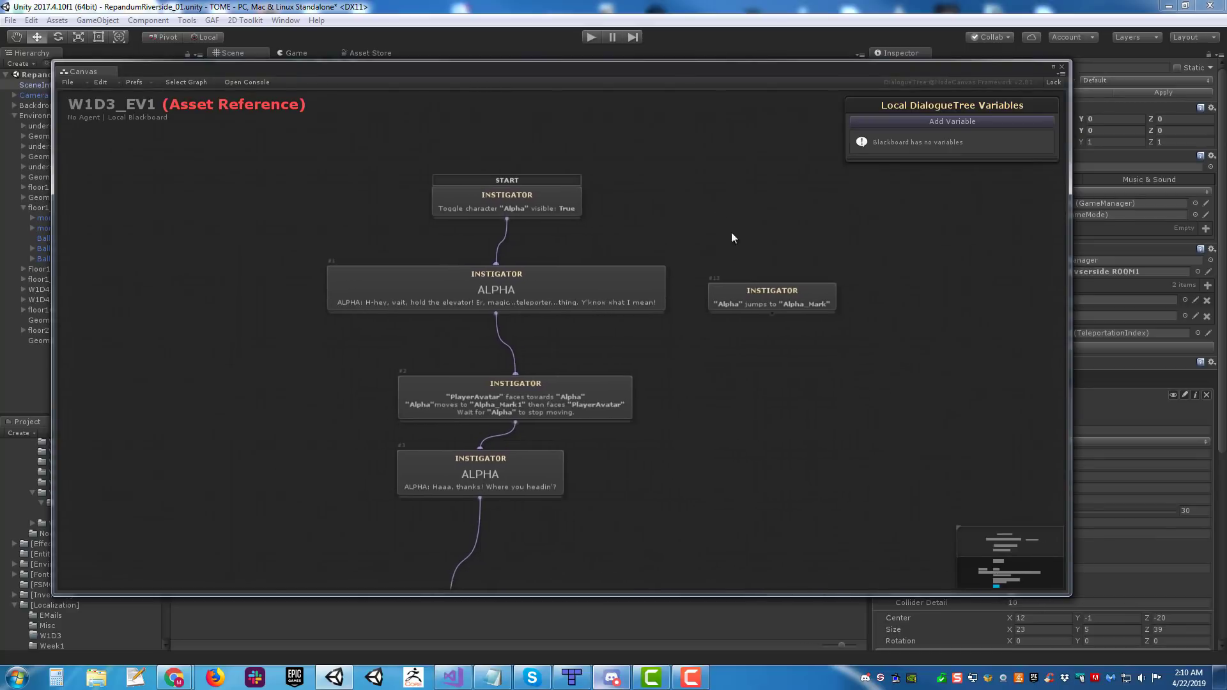
scroll(745, 262, "up", 1)
scroll(750, 317, "down", 1)
scroll(742, 307, "up", 2)
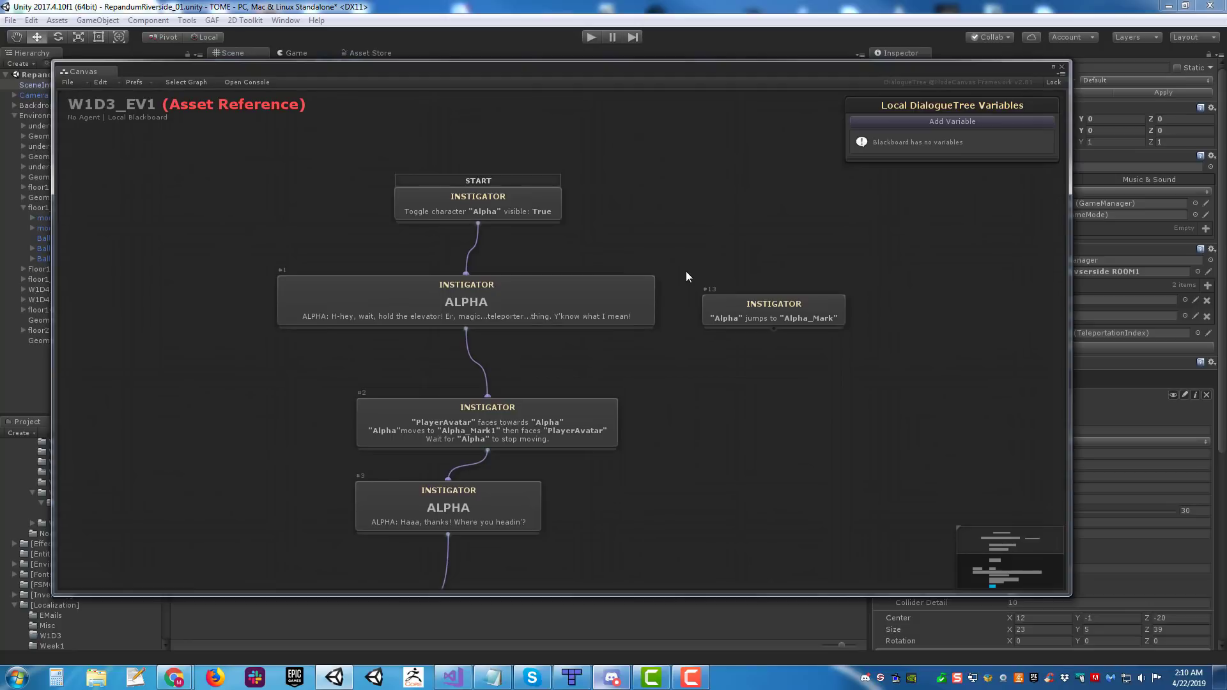
left_click_drag(544, 71, 615, 95)
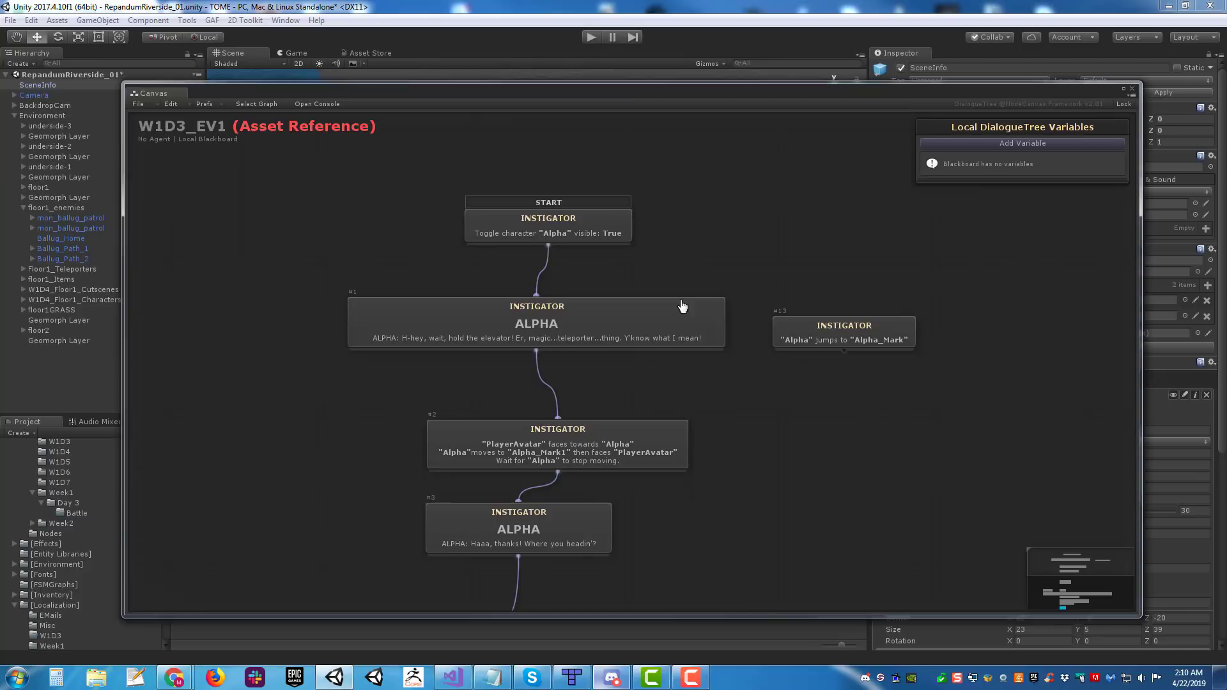
Step: Check the Alpha jump node's Jump To Transform settings and nudge the node up beside the first ALPHA message
mouse_move(764, 253)
middle_mouse_down()
mouse_move(651, 220)
mouse_move(686, 252)
mouse_move(788, 227)
mouse_move(772, 252)
middle_mouse_up()
left_click(808, 329)
left_click_drag(881, 340, 872, 329)
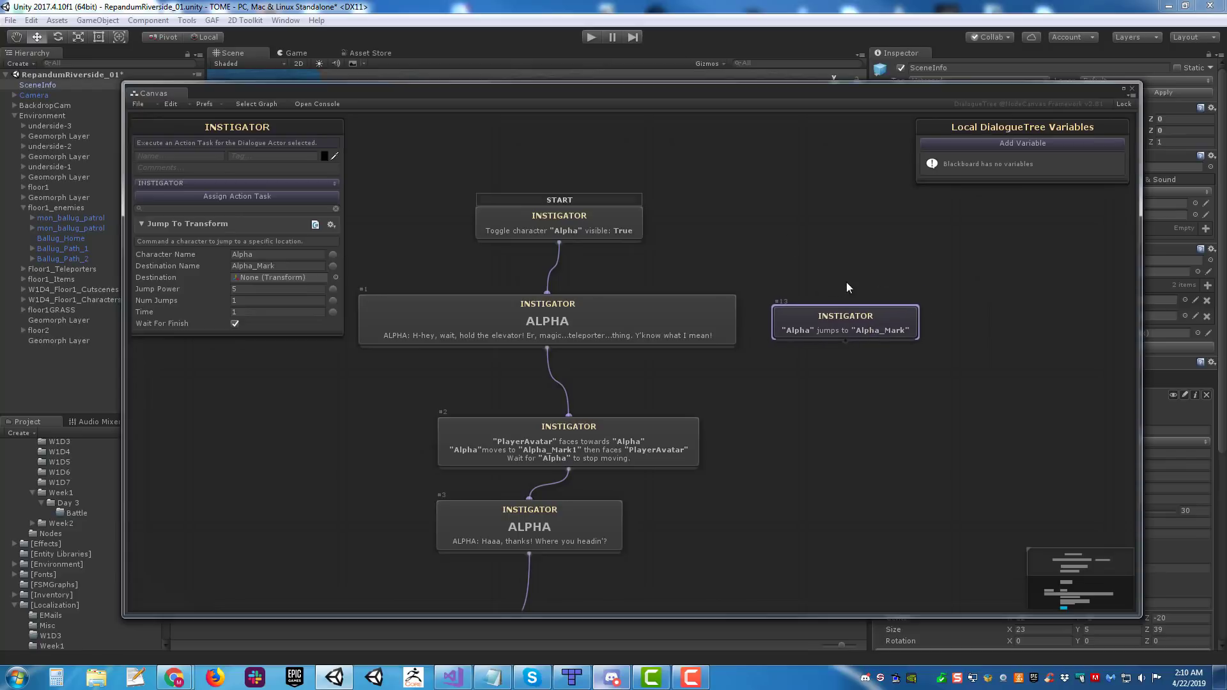
middle_click_drag(810, 266, 831, 246)
left_click(835, 400)
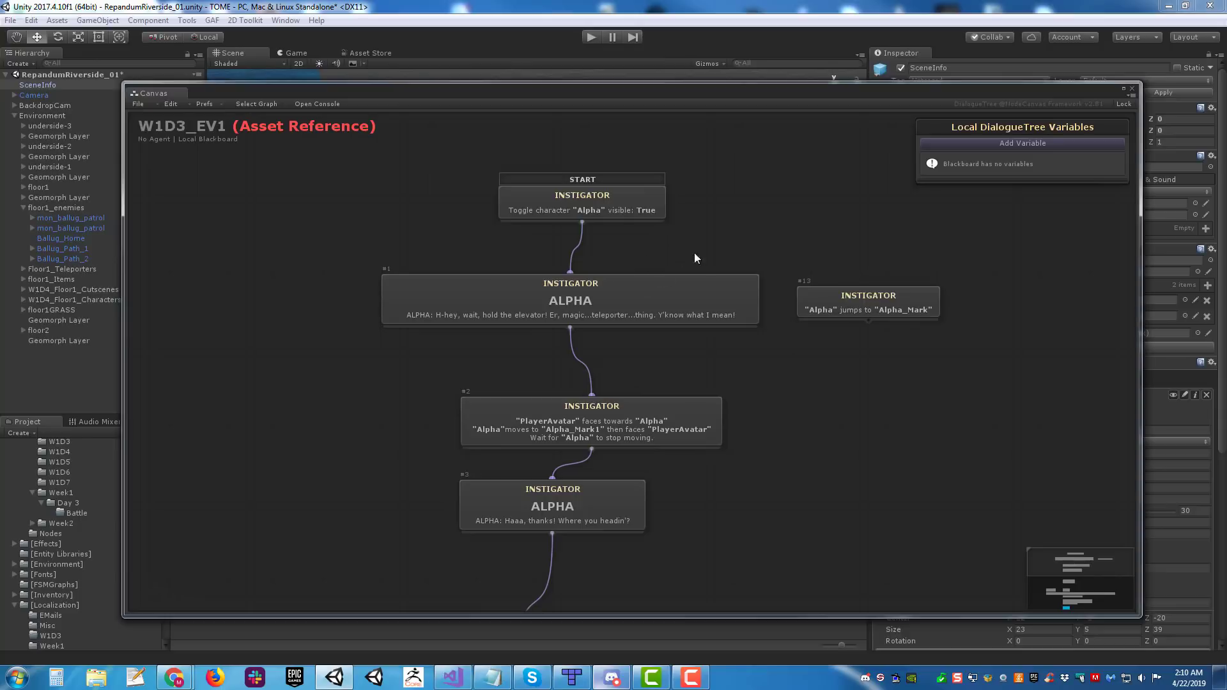
middle_click_drag(779, 239, 760, 255)
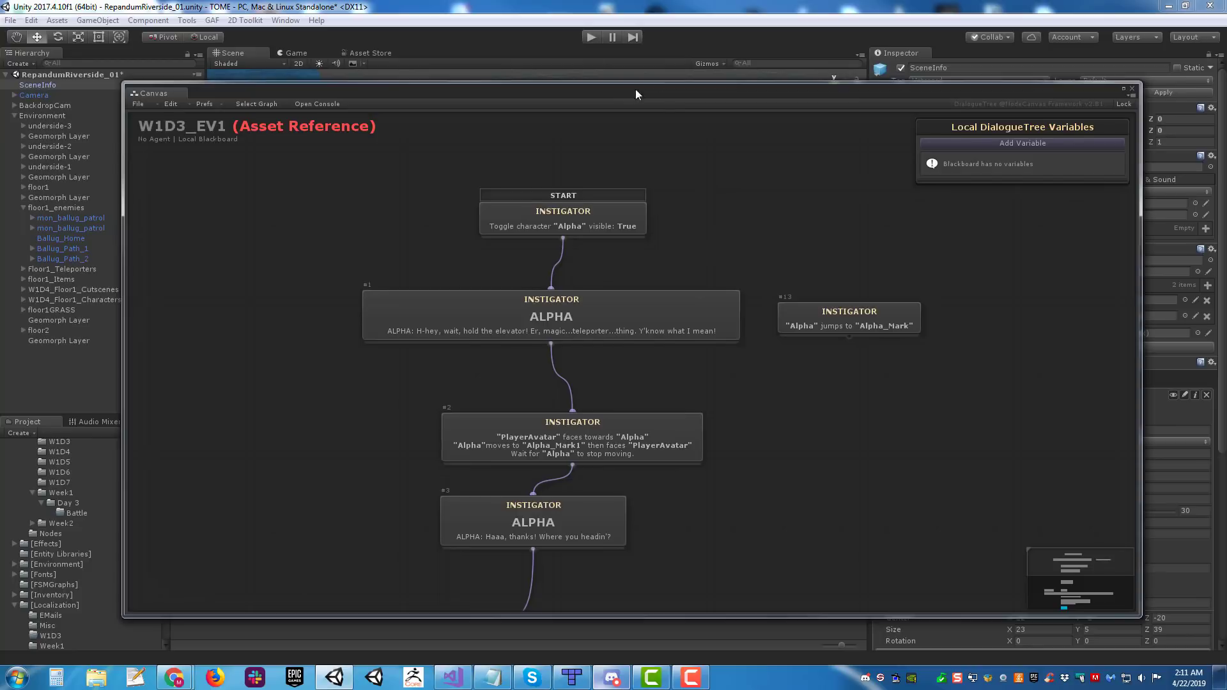
Step: Shift the canvas window aside and inspect the first ALPHA message node and the PlayerAvatar and Alpha movement action node
left_click_drag(636, 90, 458, 87)
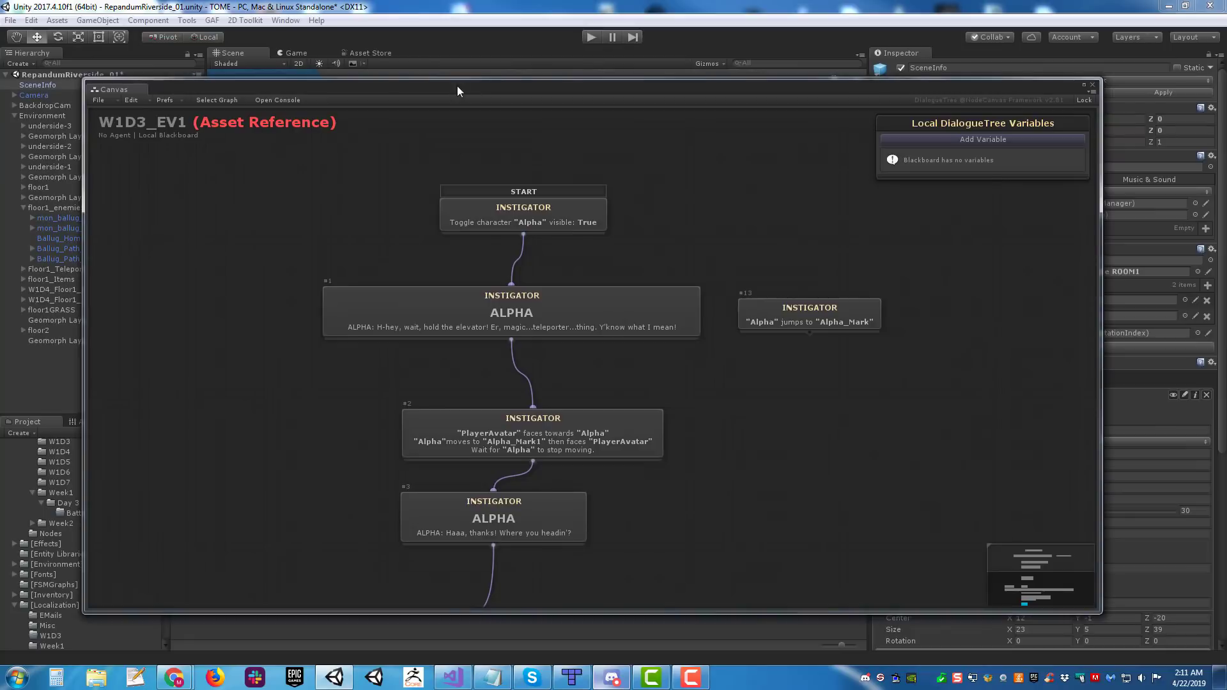
middle_click_drag(664, 243, 662, 221)
left_click(515, 185)
left_click(635, 282)
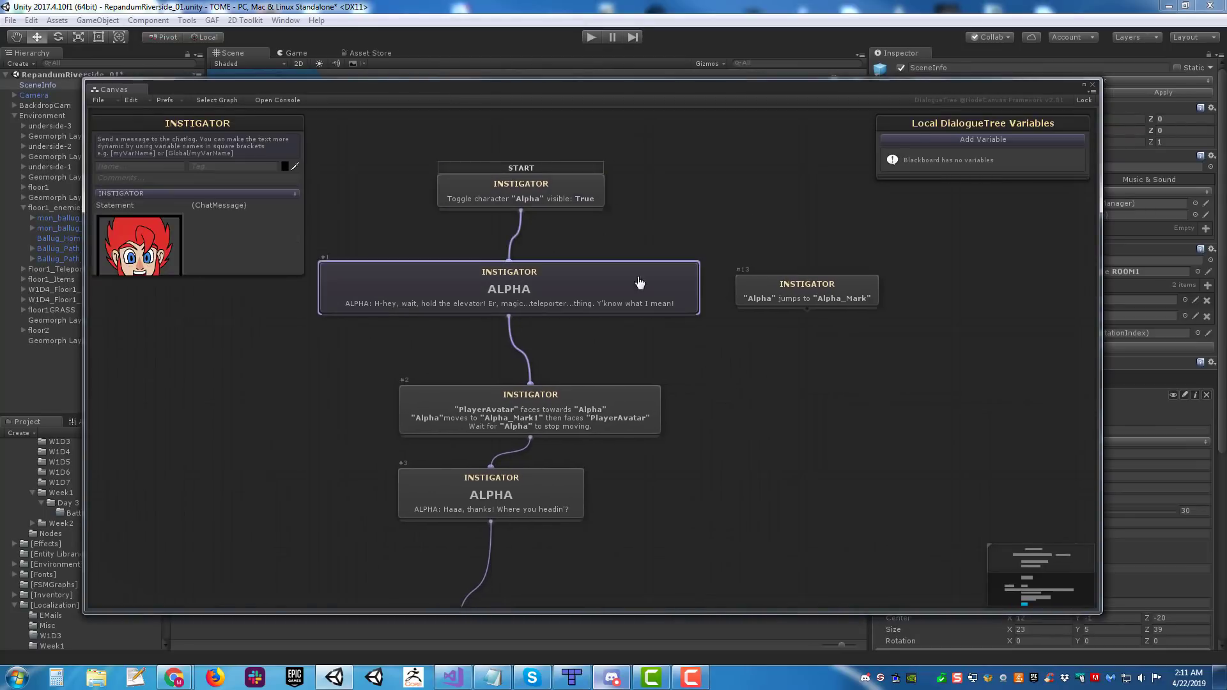
left_click(793, 298)
left_click(649, 389)
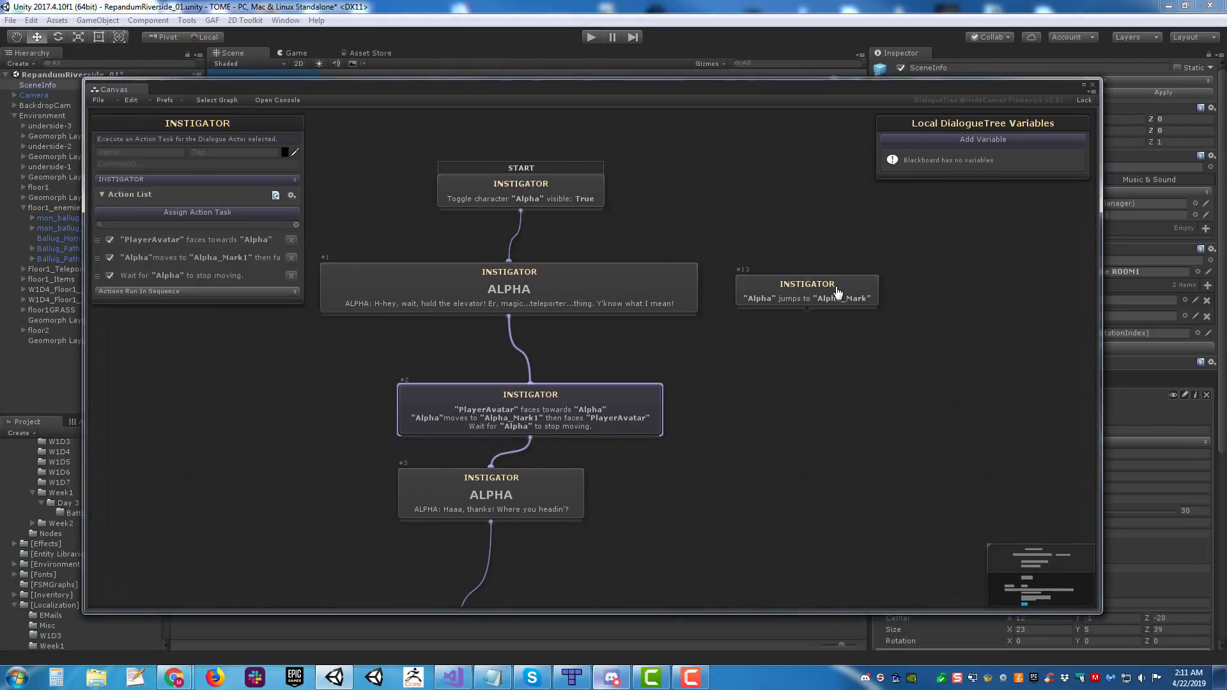
Step: Delete the unconnected Alpha jump node from the W1D3_EV1 dialogue tree
left_click(858, 299)
key("Delete")
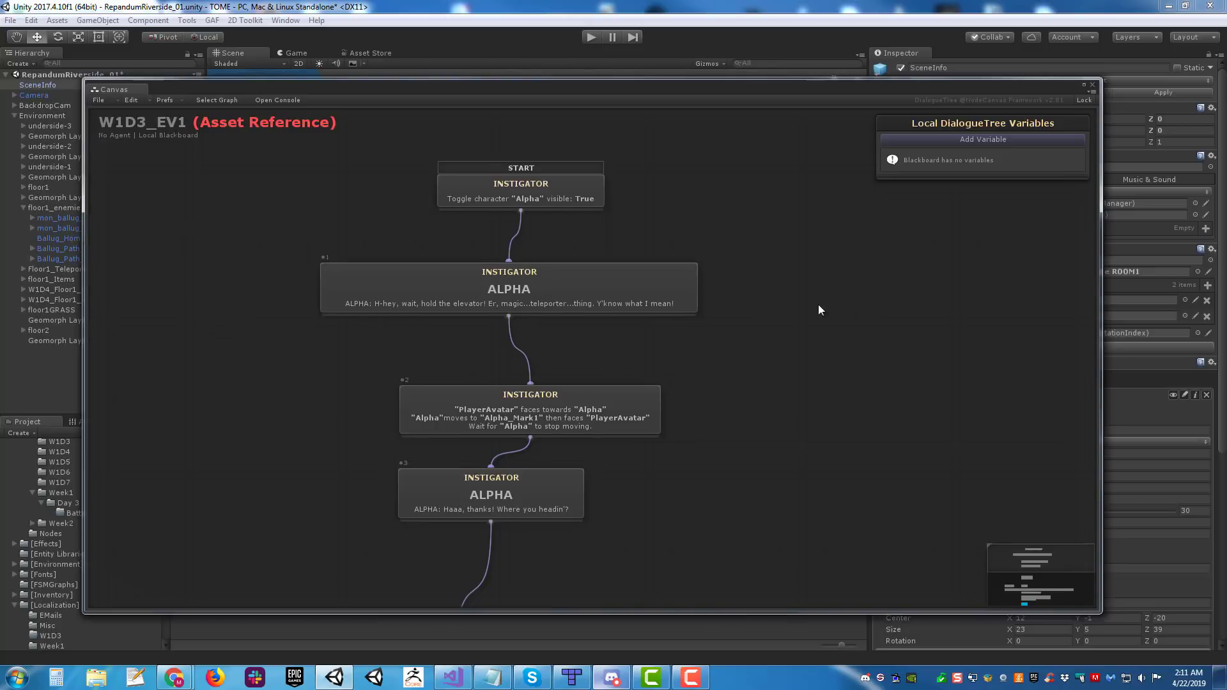
middle_click_drag(819, 305, 830, 332)
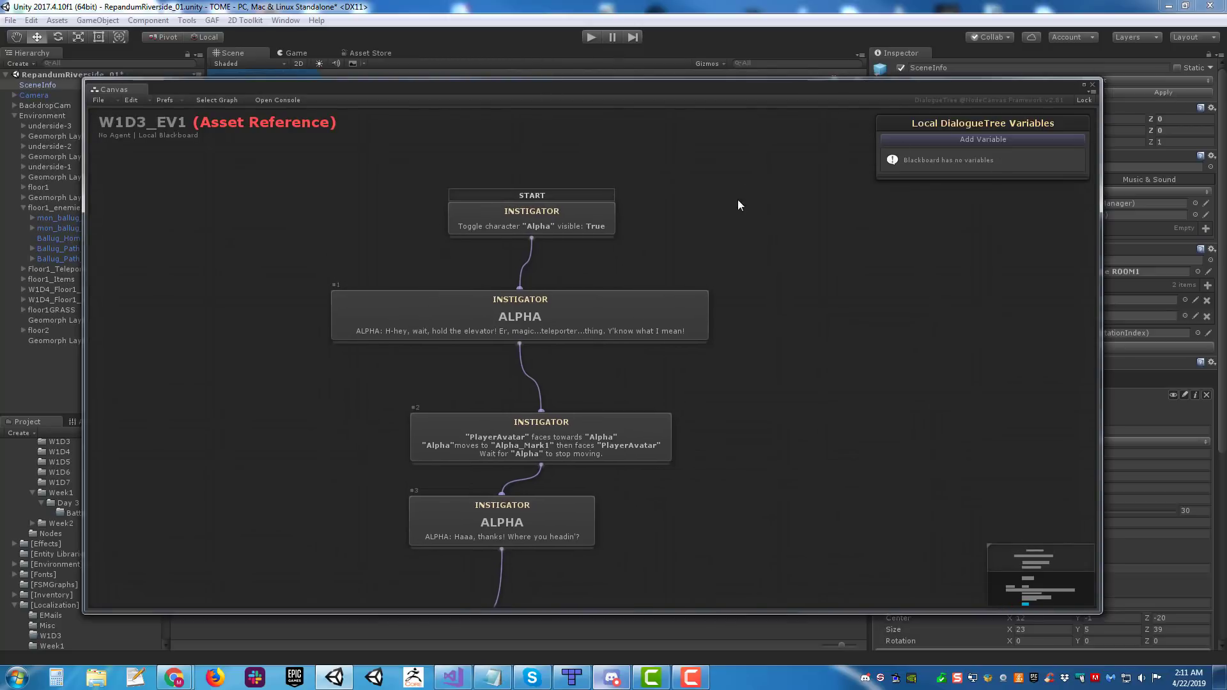
middle_click_drag(711, 206, 666, 301)
scroll(678, 195, "down", 2)
scroll(709, 255, "up", 2)
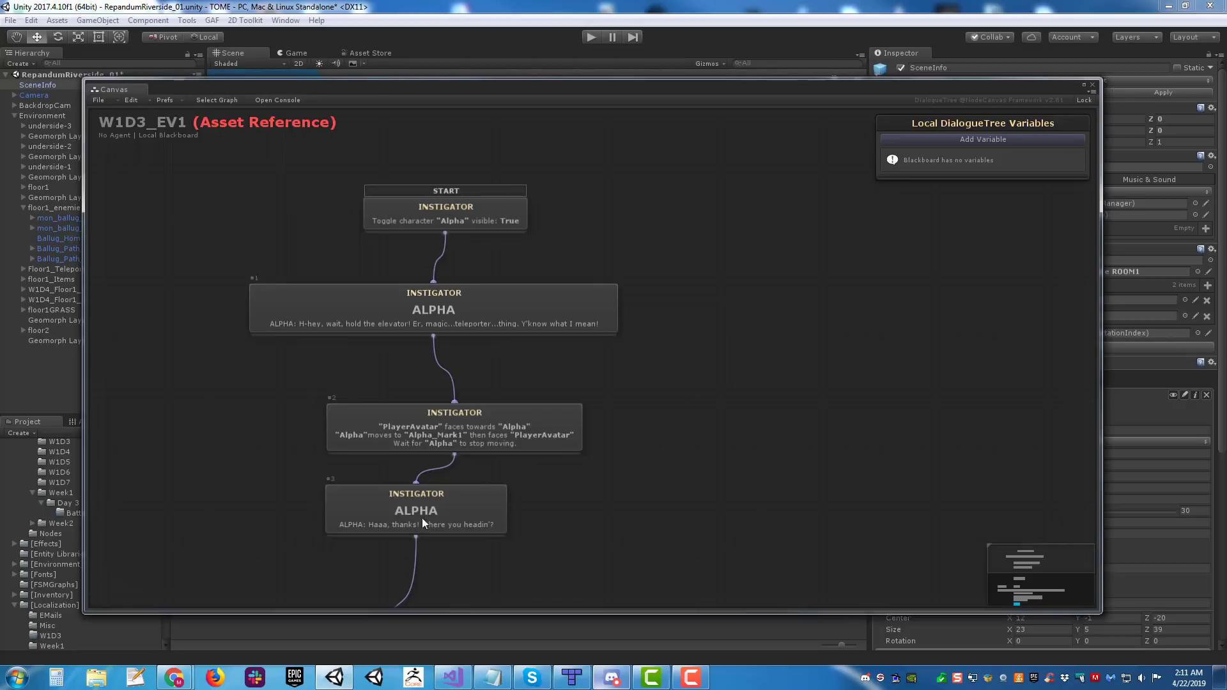
Step: Switch to the WEEK1LOC spreadsheet in Google Sheets and find the W1D3_EV1 rows on the W1D3 sheet
mouse_move(174, 677)
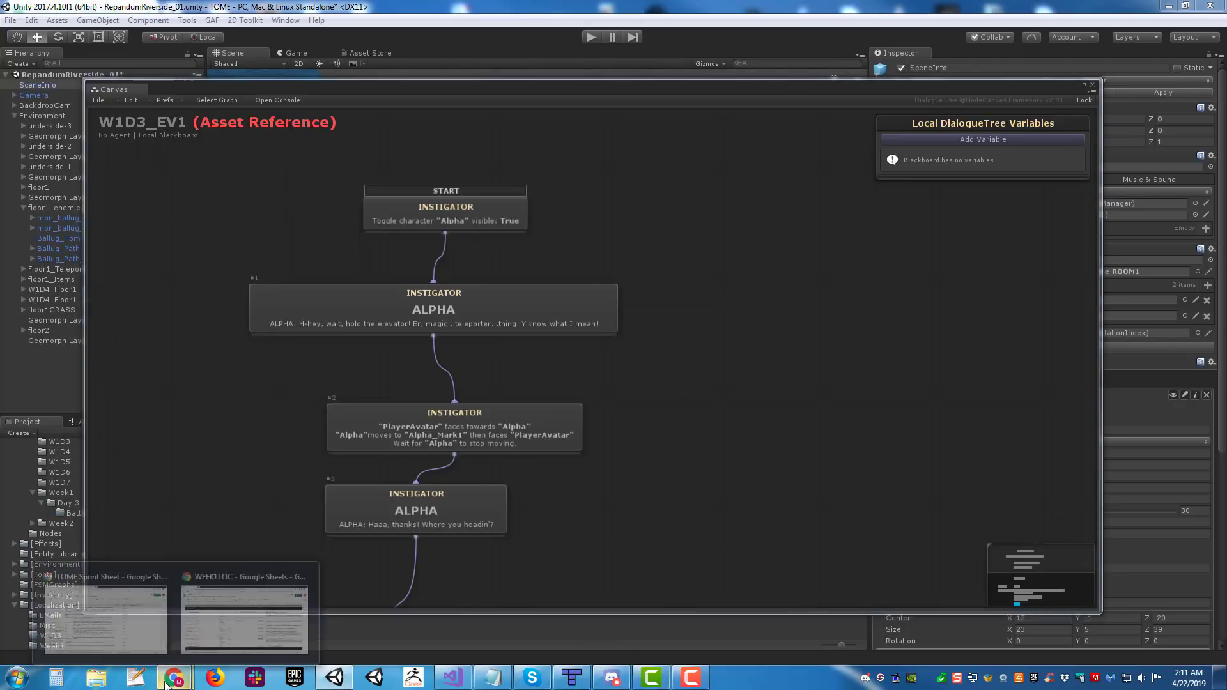
left_click(237, 614)
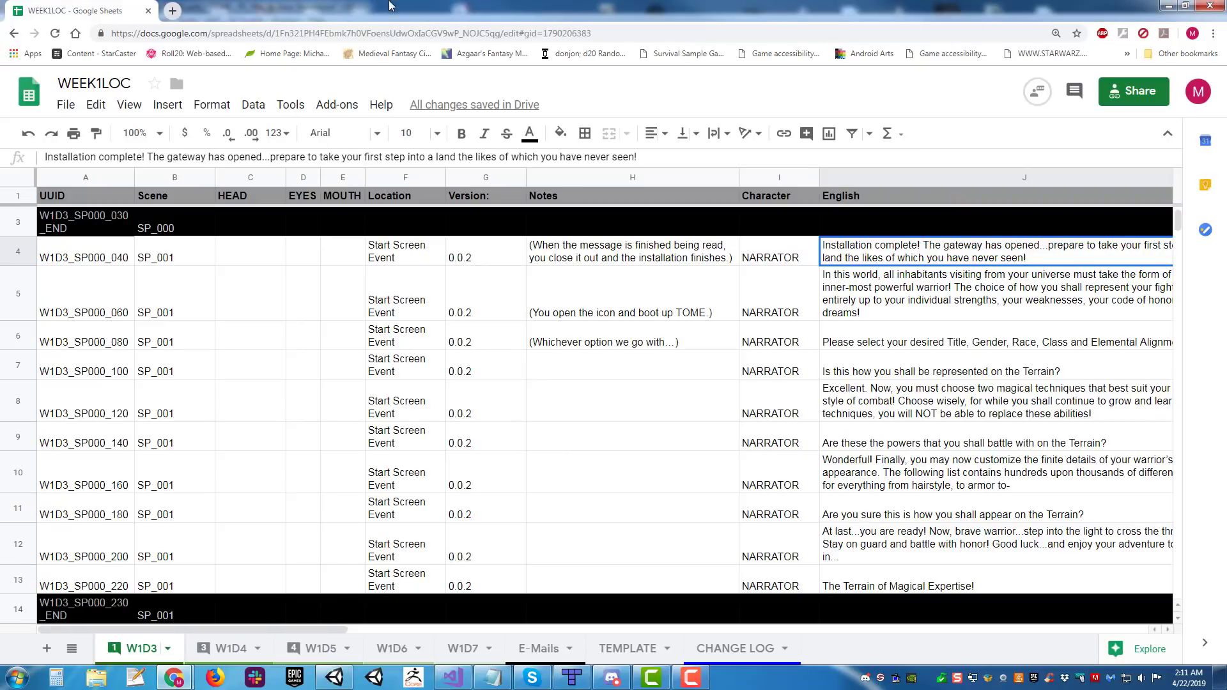
scroll(327, 319, "up", 1)
scroll(326, 320, "down", 1)
scroll(627, 381, "up", 1)
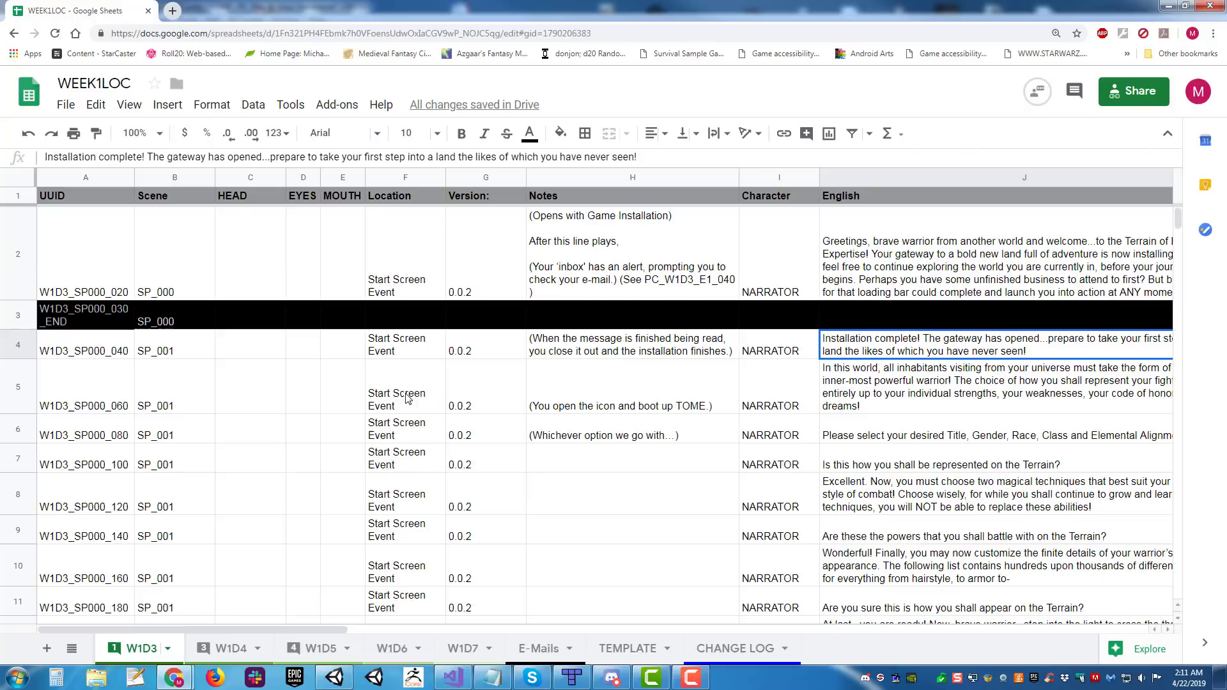
scroll(319, 378, "down", 1)
left_click(109, 287)
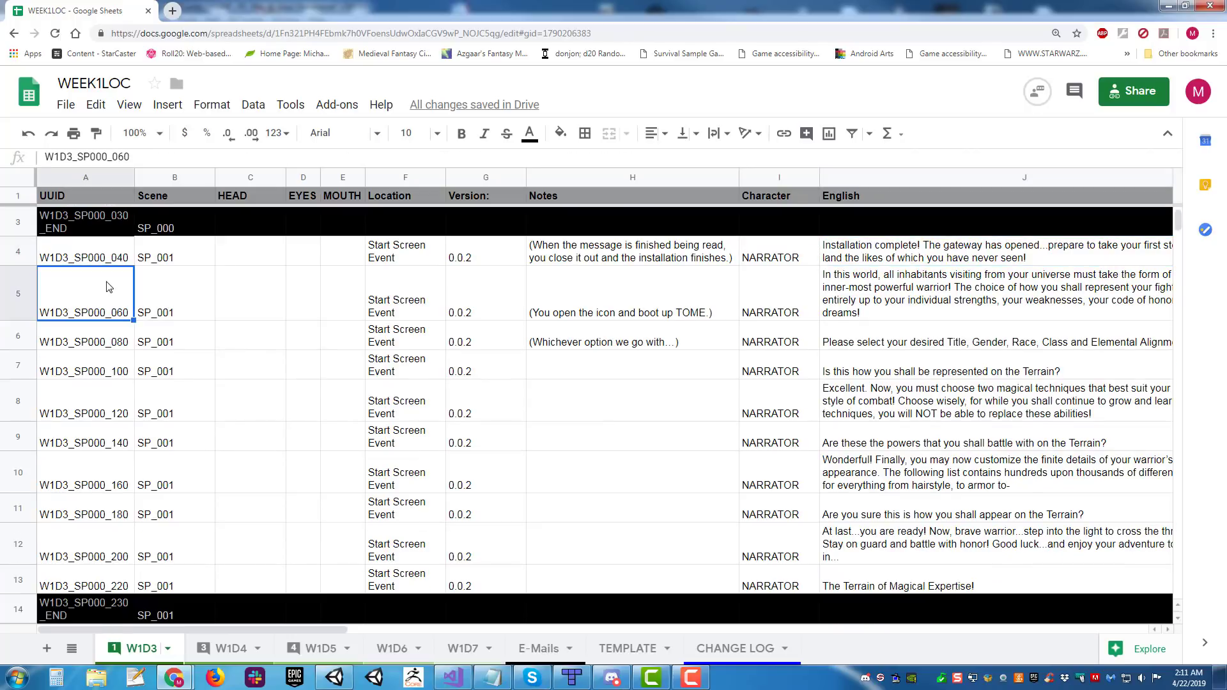
key("Down")
key("Down")
key("Down")
key("Down")
key("Down")
key("Right")
scroll(291, 342, "down", 5)
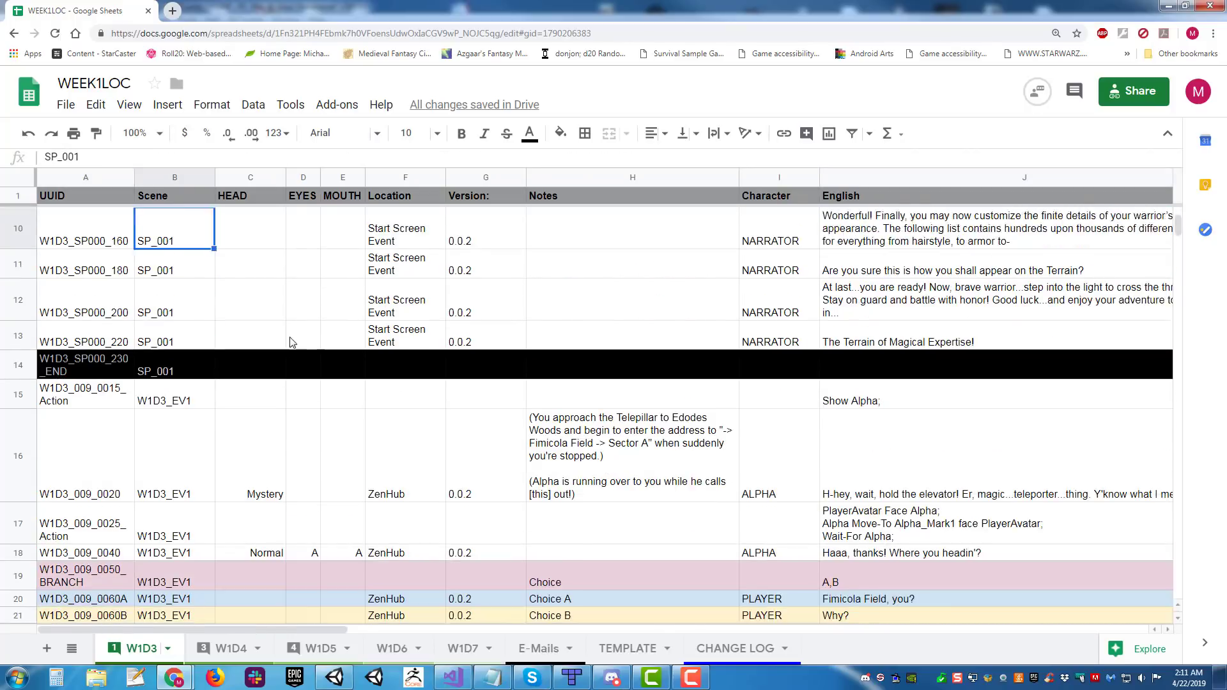
scroll(314, 352, "down", 3)
Step: Examine the W1D3_EV1 dialogue and action rows, focusing on the UUID of the W1D3_009_0025_Action row
left_click(463, 298)
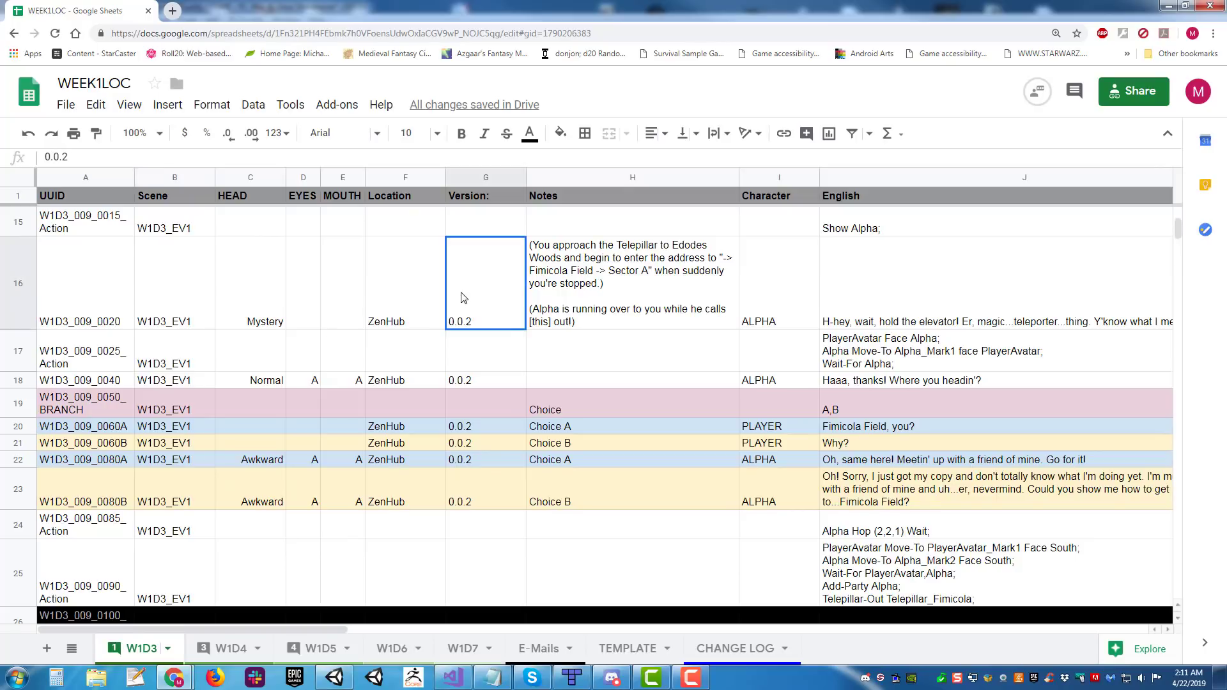
key("Right")
key("Down")
key("Left")
key("Left")
key("Left")
key("Left")
key("Left")
key("Left")
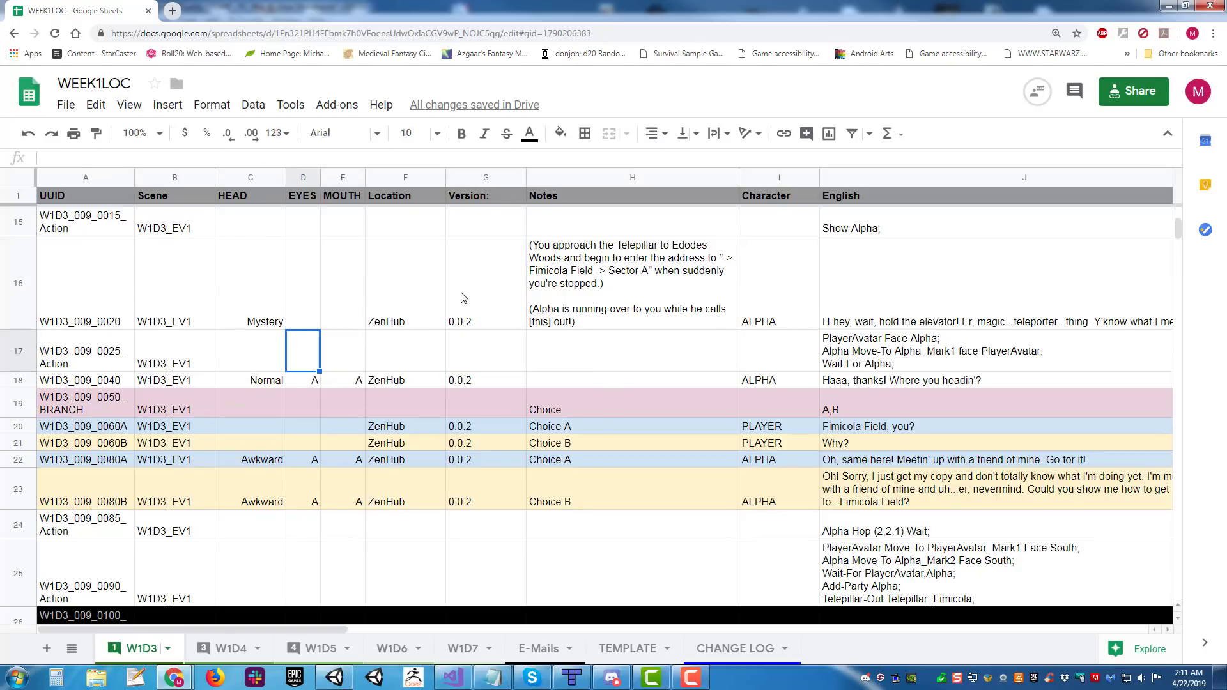
key("Left")
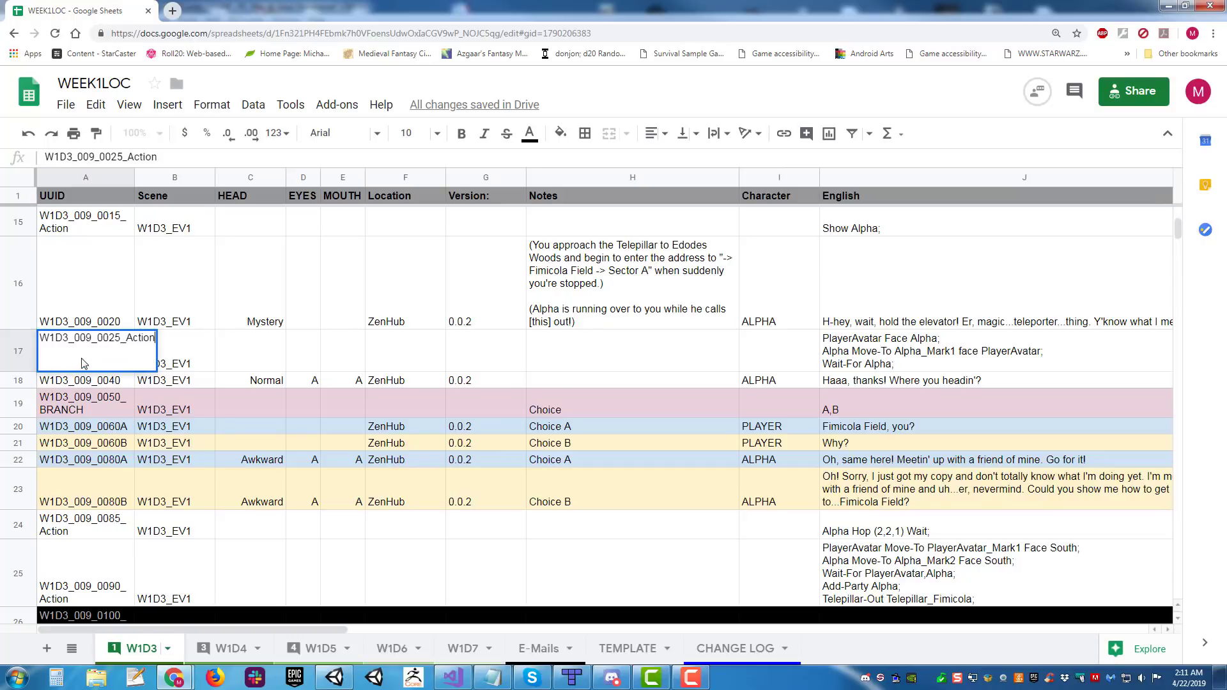
left_click(246, 349)
left_click(99, 361)
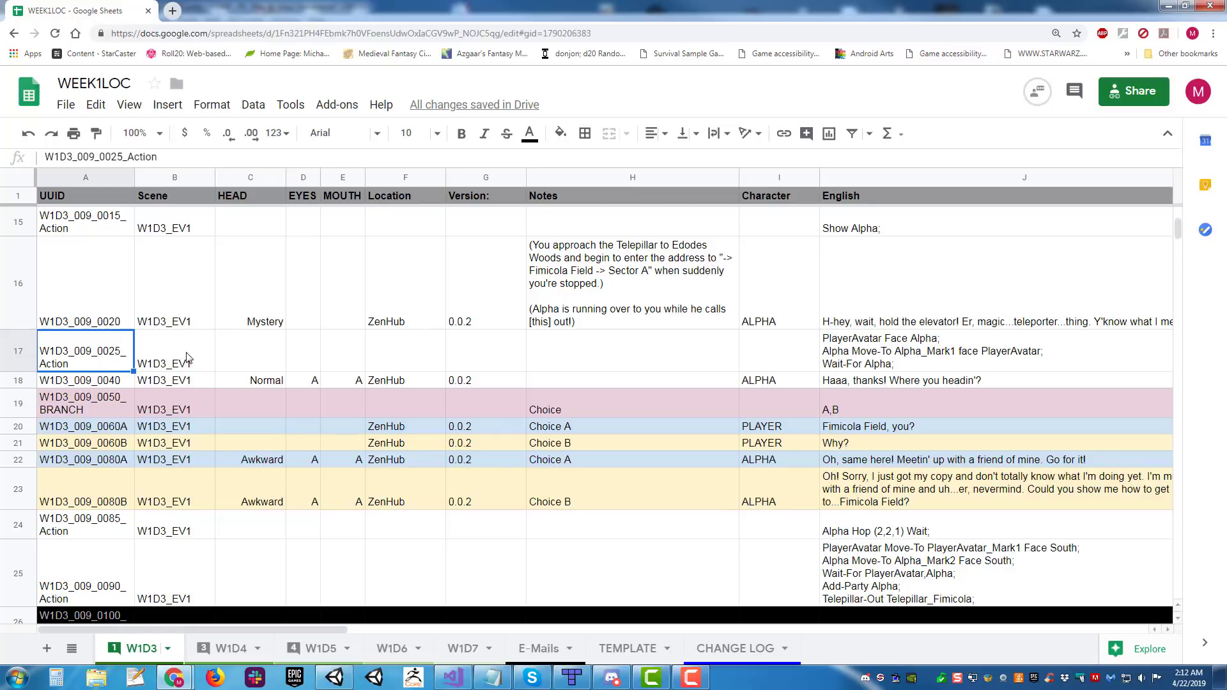
Step: Compare the W1D3_009_0020 dialogue row with the W1D3_009_0025_Action row across the Scene to Notes columns
key("Up")
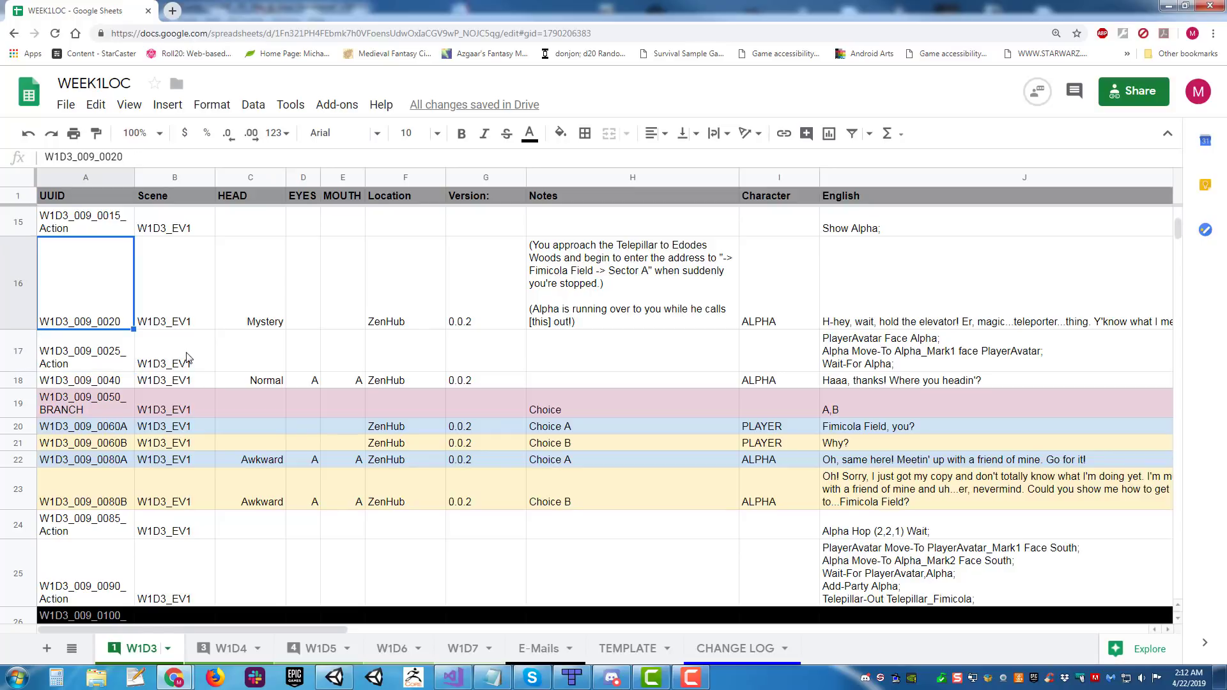
key("Right")
key("Right")
key("Left")
key("Left")
key("Down")
key("Right")
key("Right")
key("Right")
key("Right")
key("Right")
key("Right")
key("Right")
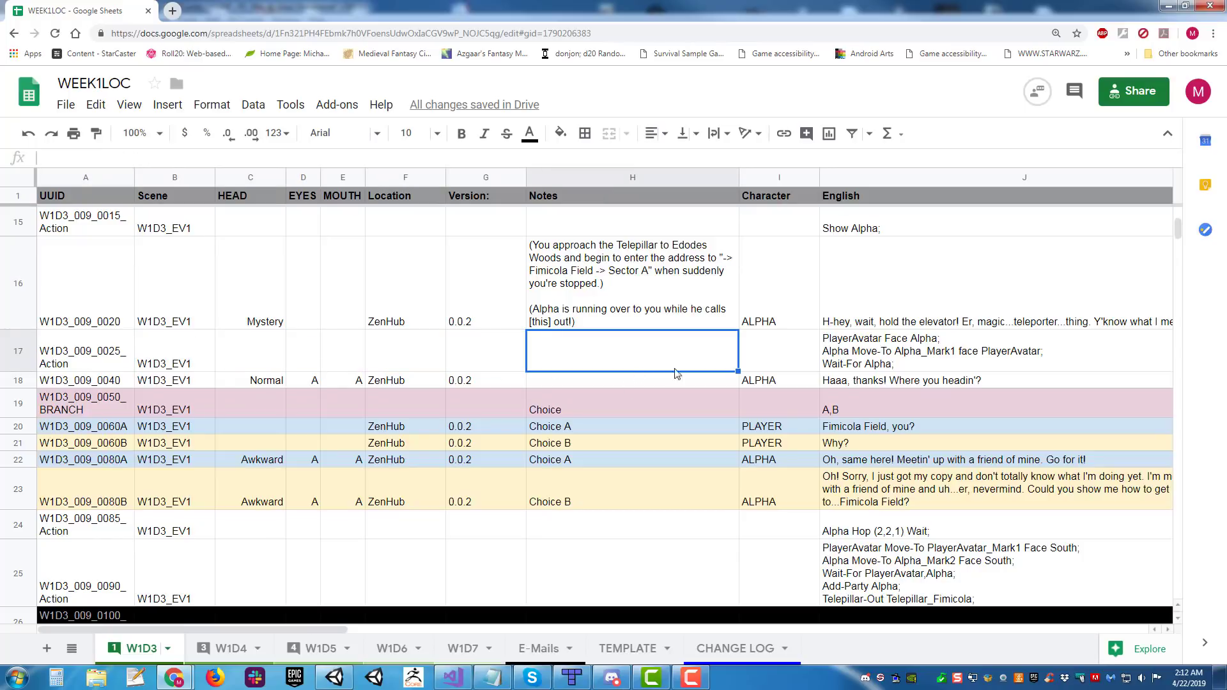
Step: Examine the action commands in the English column for W1D3_009_0025_Action and W1D3_009_0090_Action, line by line
left_click(791, 365)
left_click(950, 361)
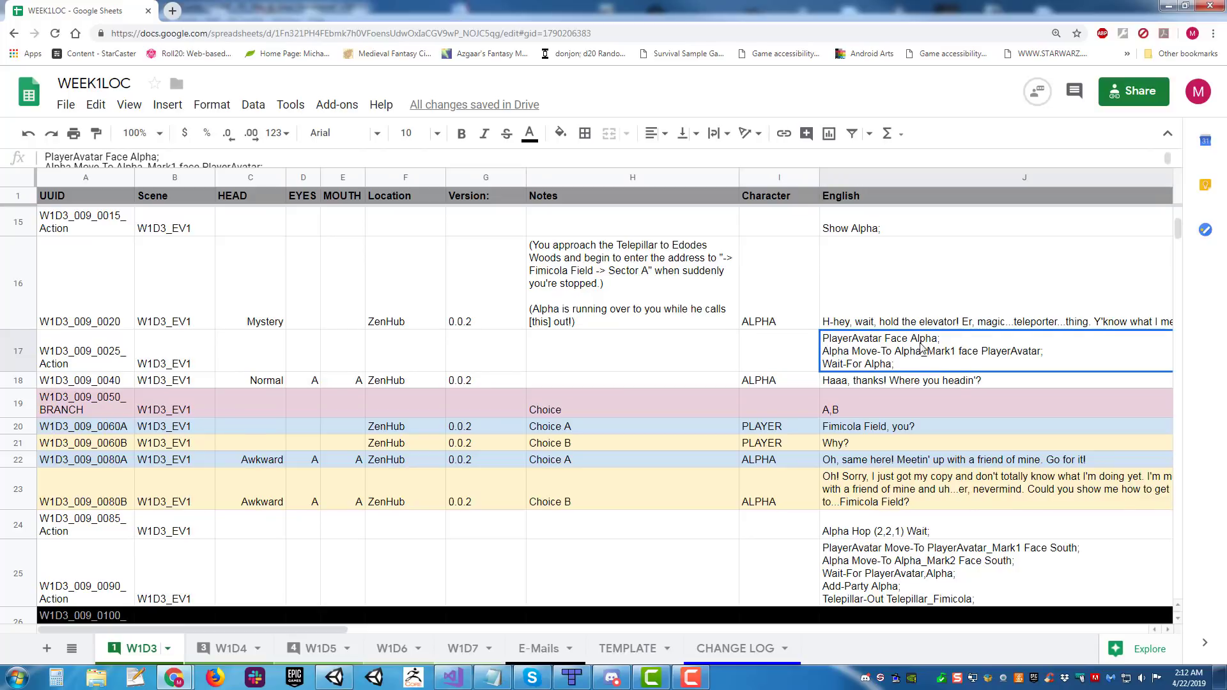
double_click(874, 347)
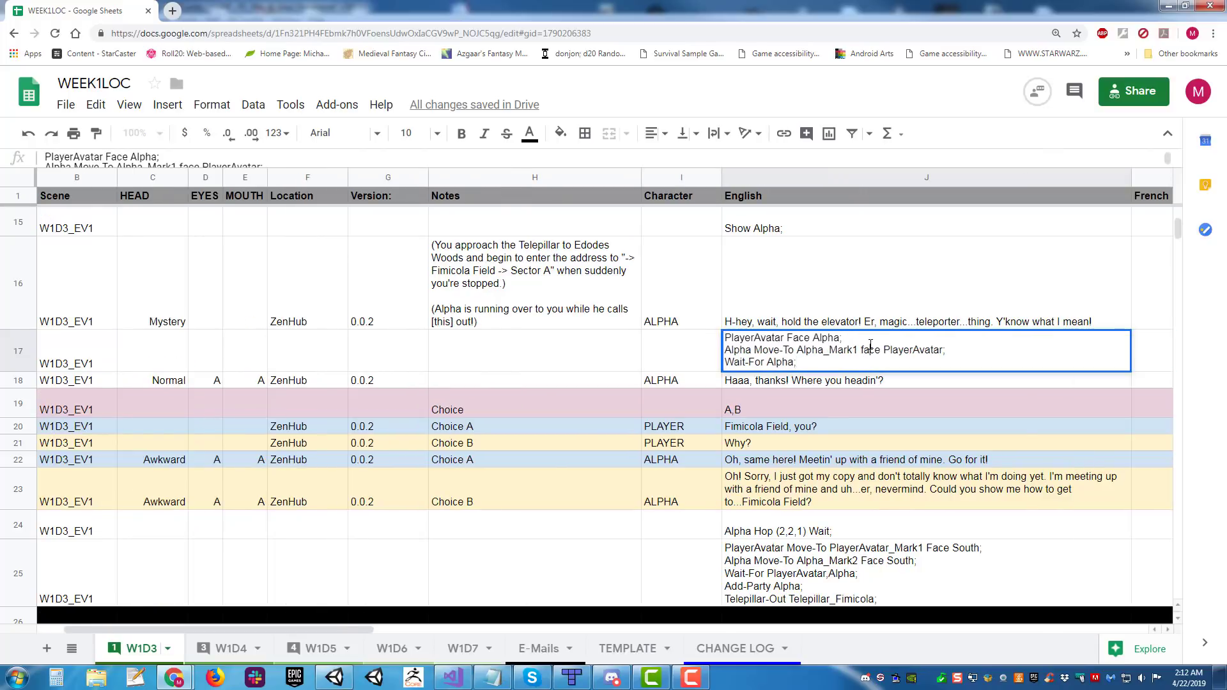
triple_click(938, 350)
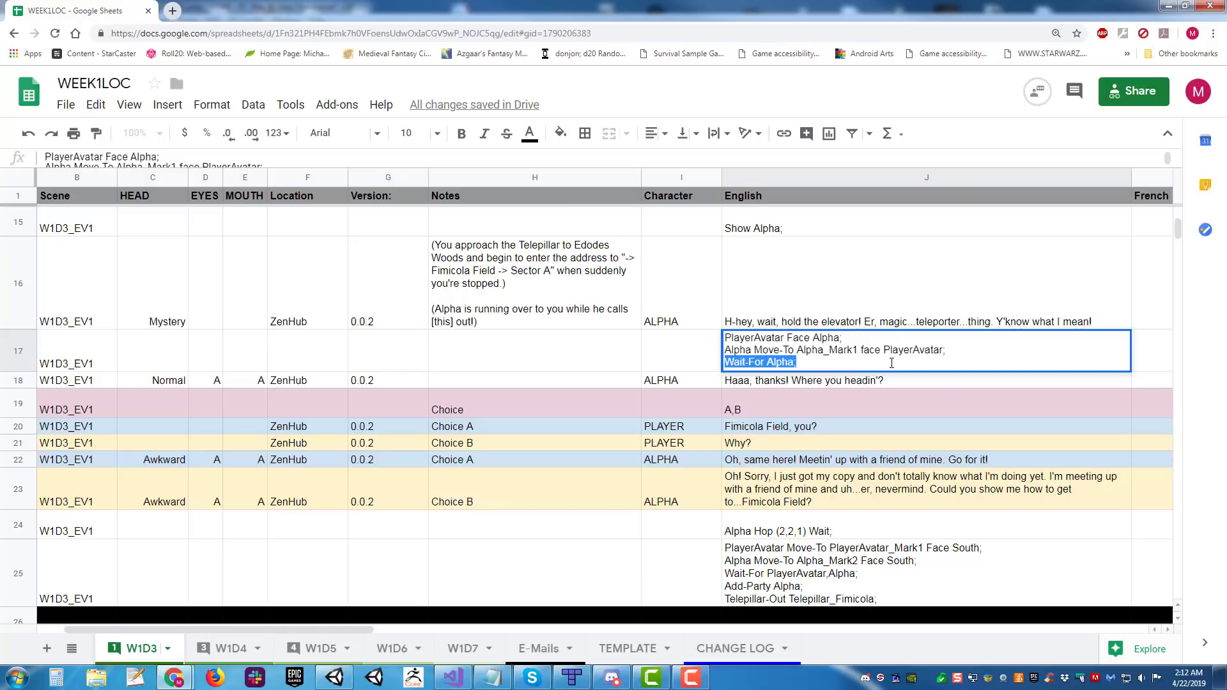
triple_click(792, 350)
left_click(869, 335)
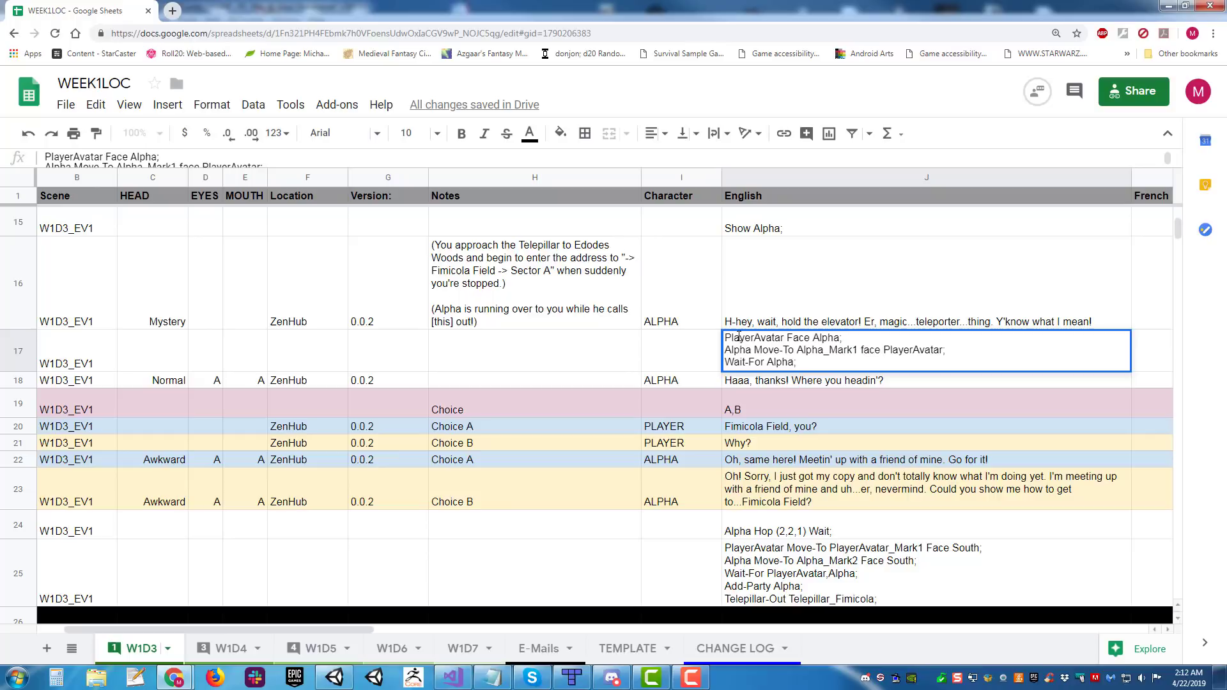
left_click(826, 560)
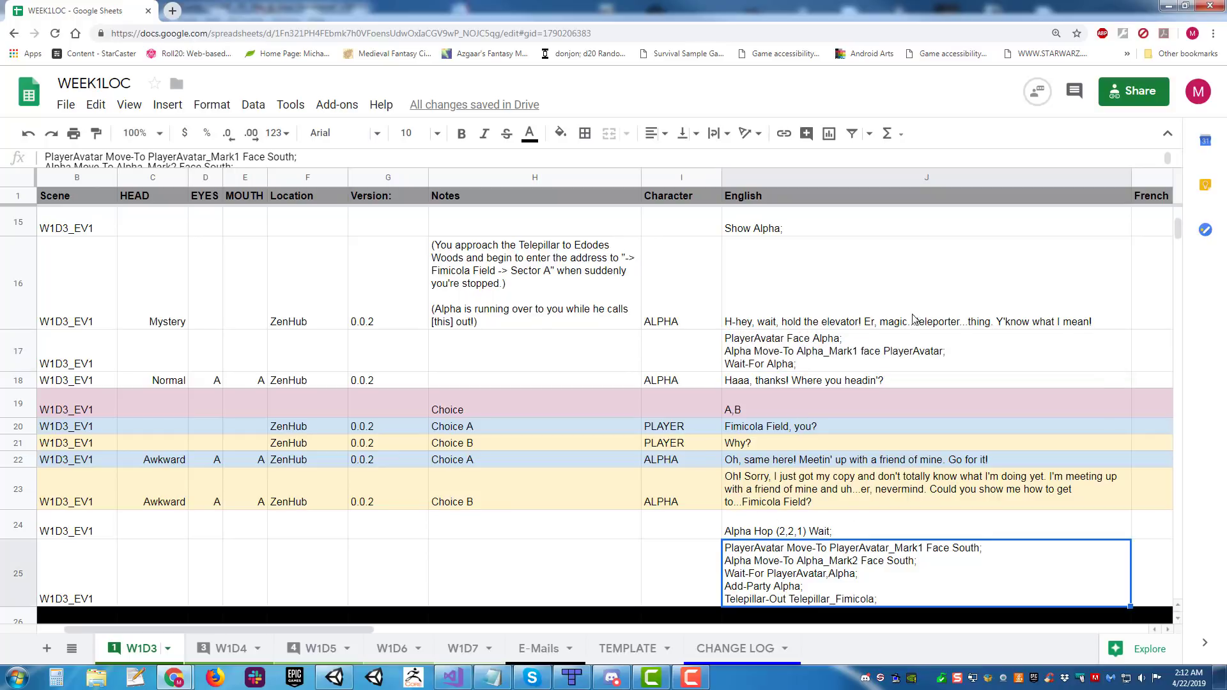
left_click(835, 355)
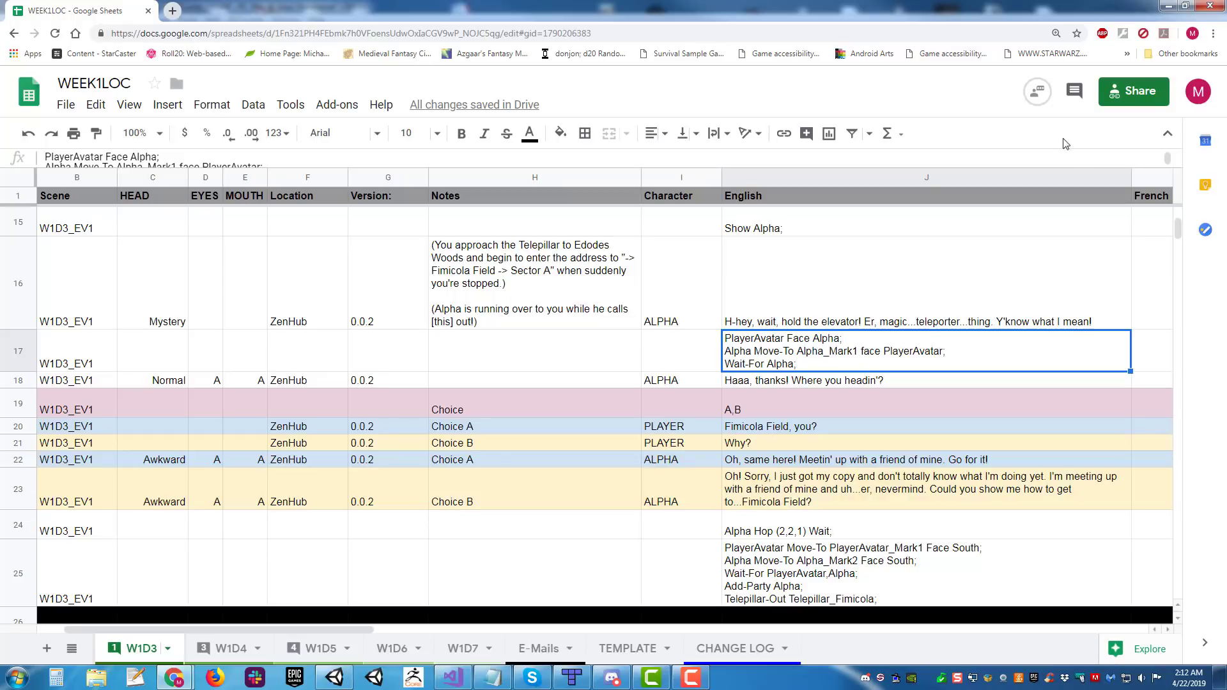
Step: Review the Movement and Stage Direction commands in the Cutscene Action Commands spreadsheet, and return to the WEEK1LOC rows with their UUID column
left_click_drag(1226, 26, 314, 12)
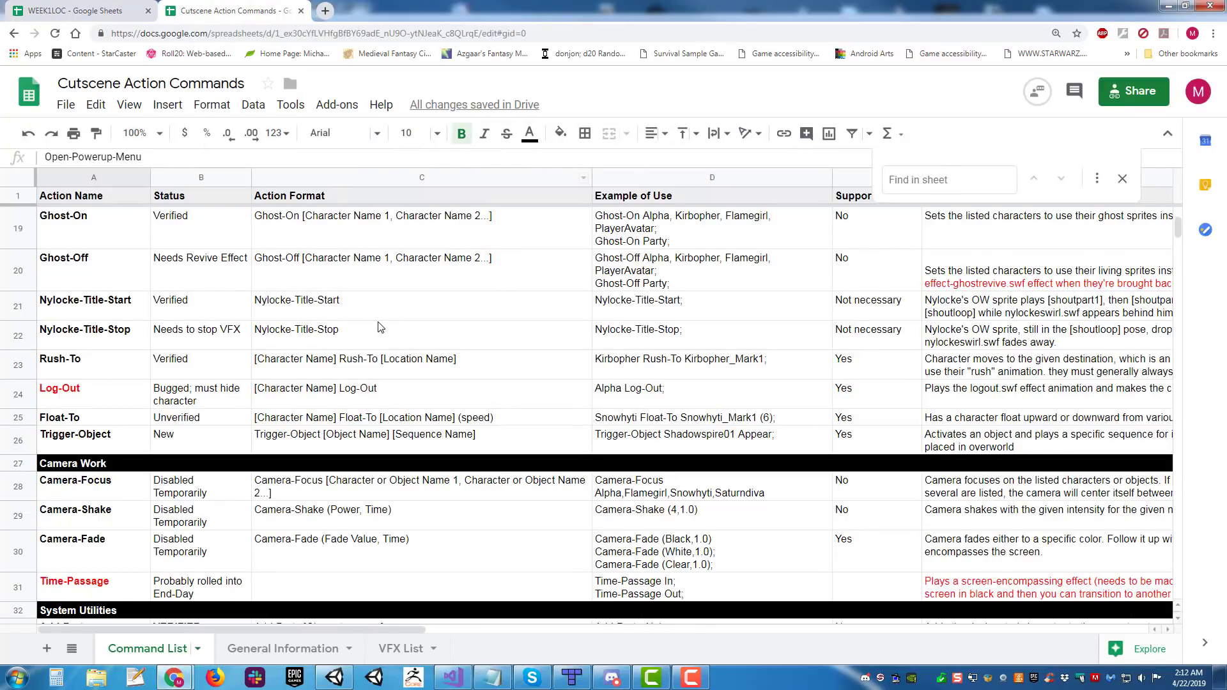
scroll(383, 328, "up", 5)
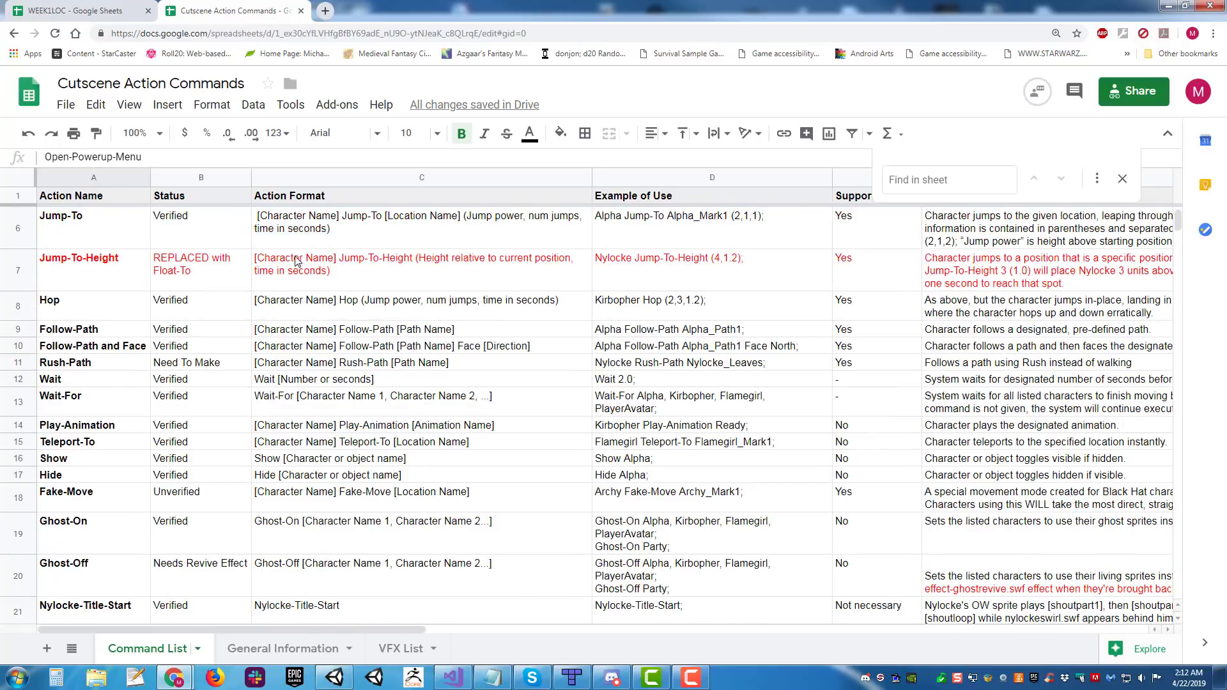
scroll(433, 289, "up", 3)
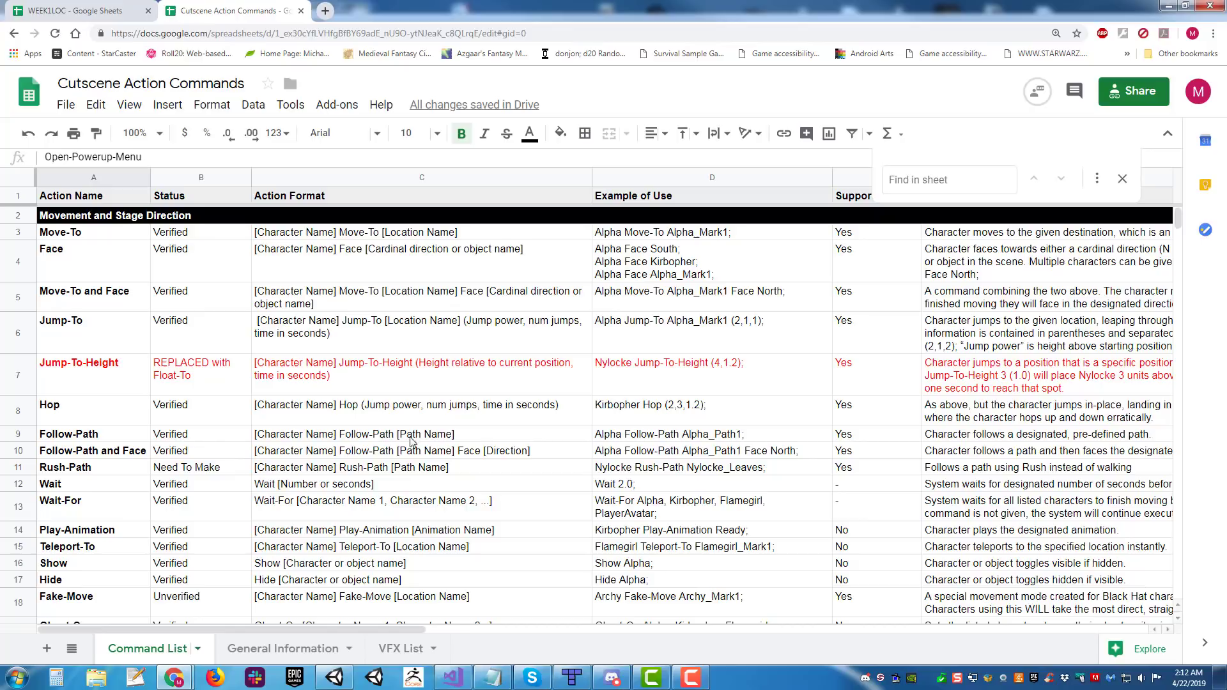
left_click(72, 11)
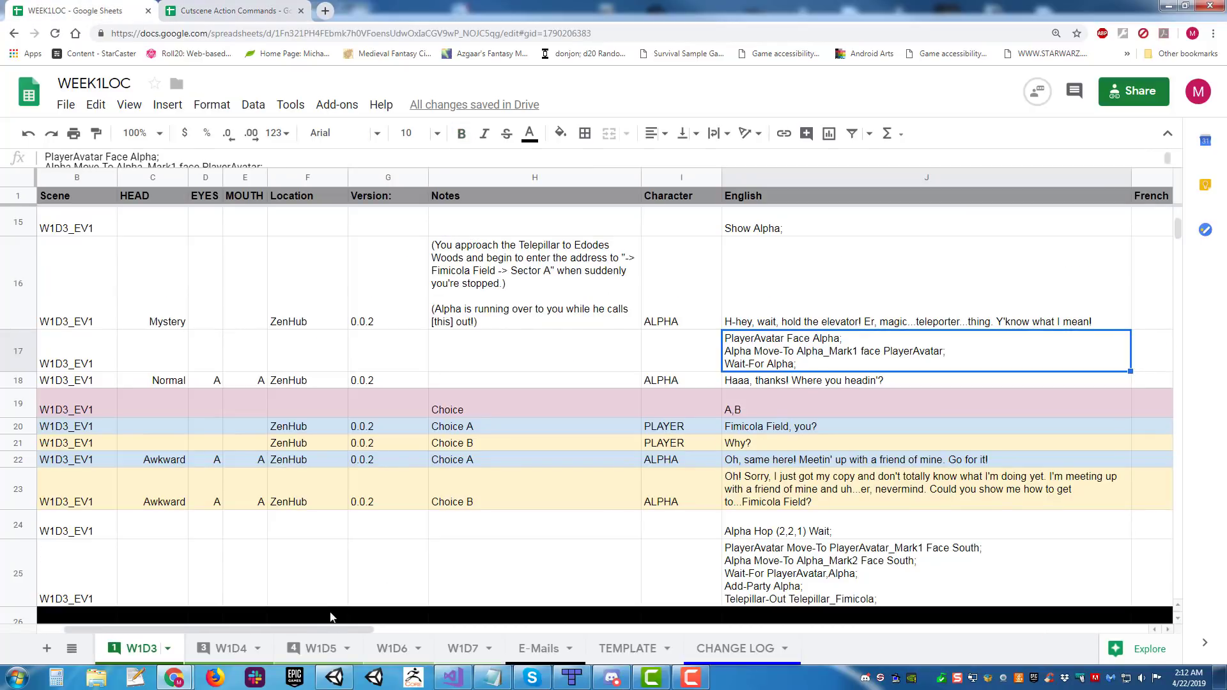
left_click_drag(318, 627, 293, 627)
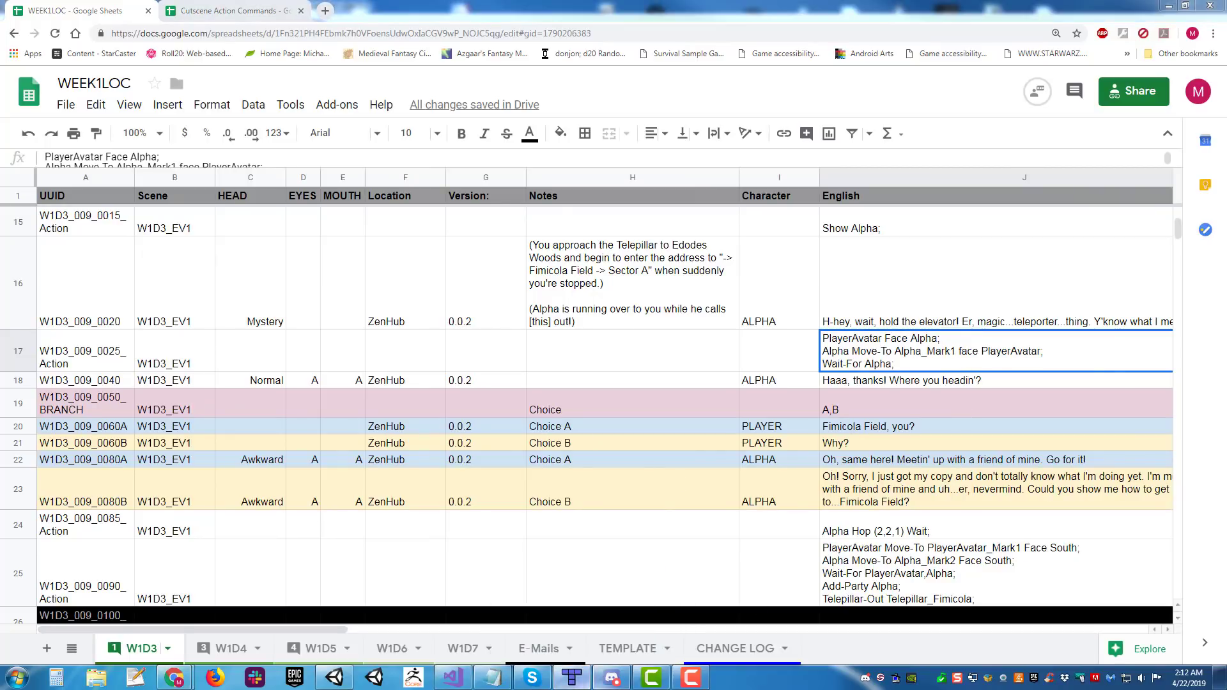
Step: Switch to Tiled and view the grassy area around Teleporter_01, Alpha and PlayerAvatar_Mark1 in the ROOM1 map
left_click(572, 678)
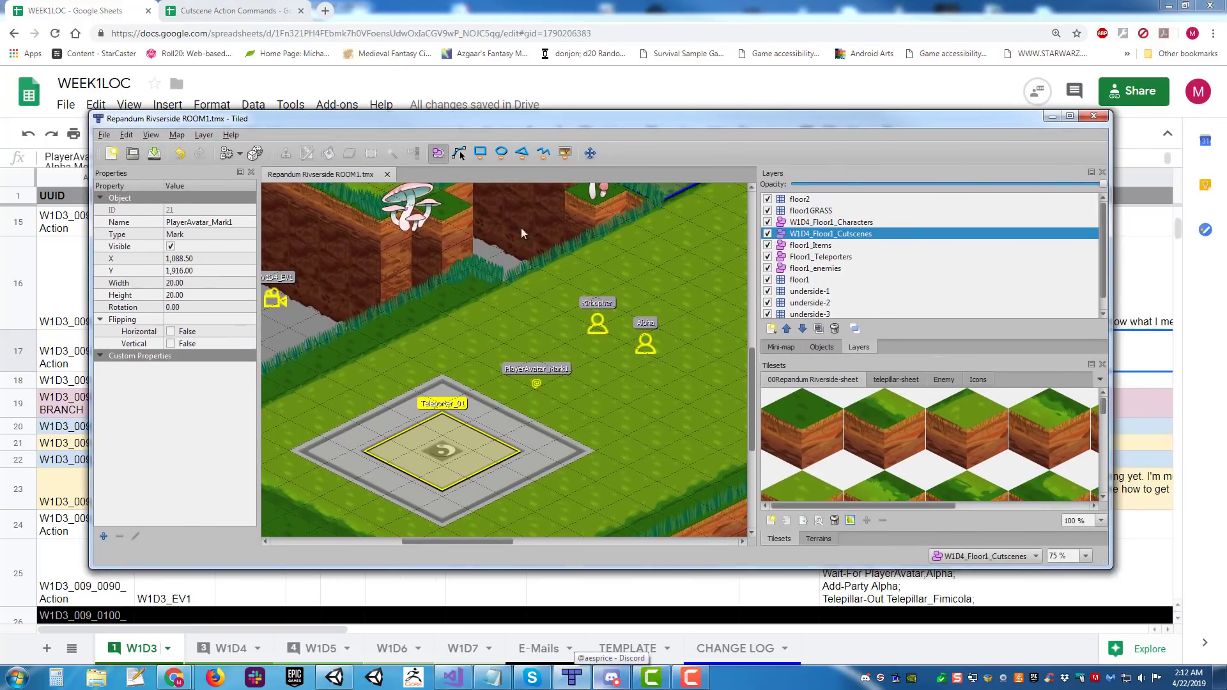
middle_click_drag(397, 284, 388, 286)
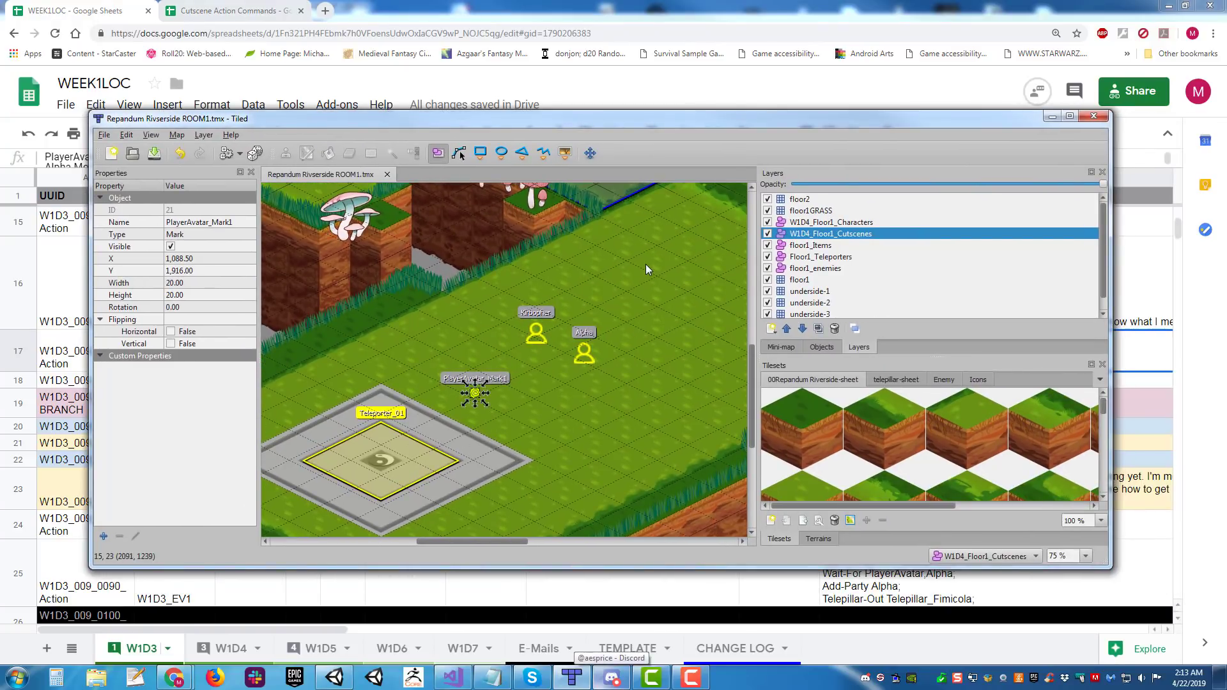
scroll(650, 263, "down", 1)
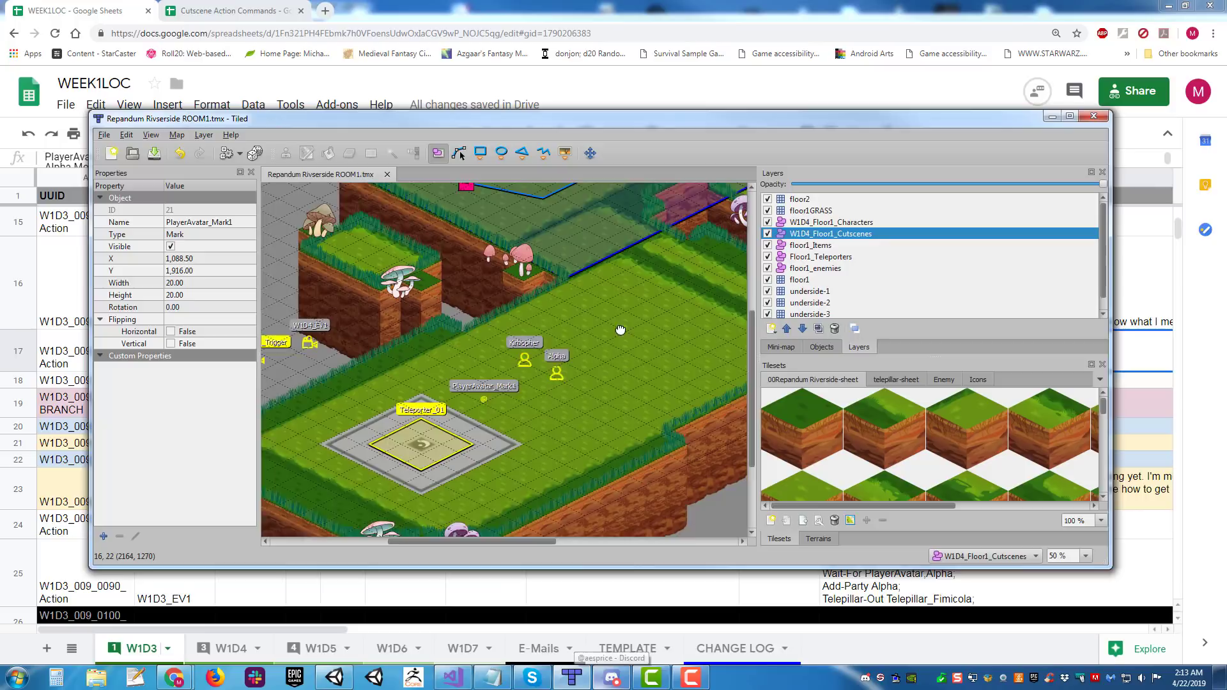
middle_click_drag(606, 337, 567, 343)
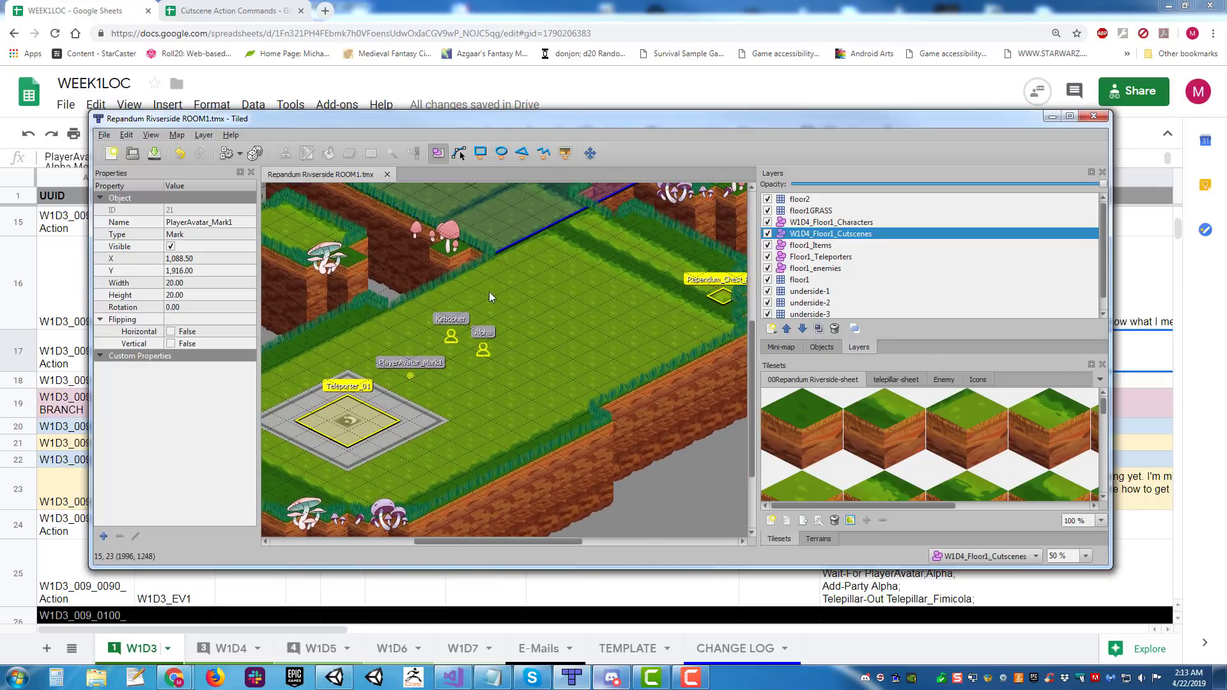
Step: Return to the WEEK1LOC sheet and go over the W1D3_009_0025_Action row from its English commands back to its UUID
middle_click_drag(484, 210, 537, 209)
left_click(1052, 116)
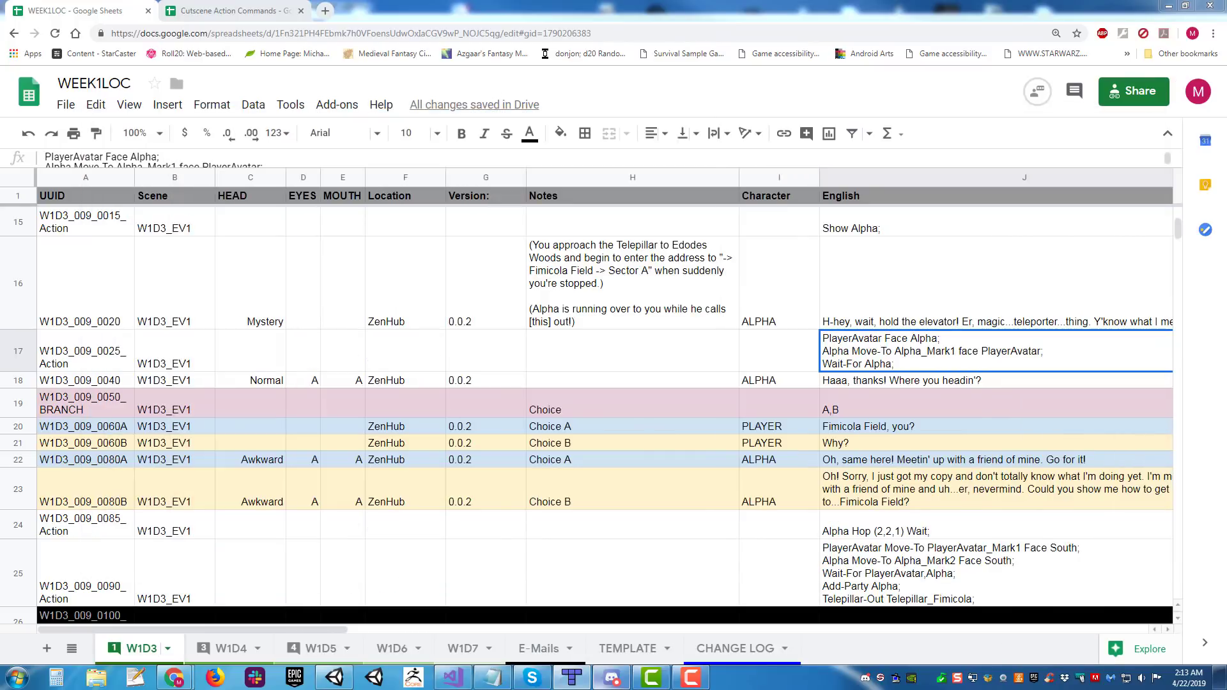
left_click(630, 351)
left_click(906, 362)
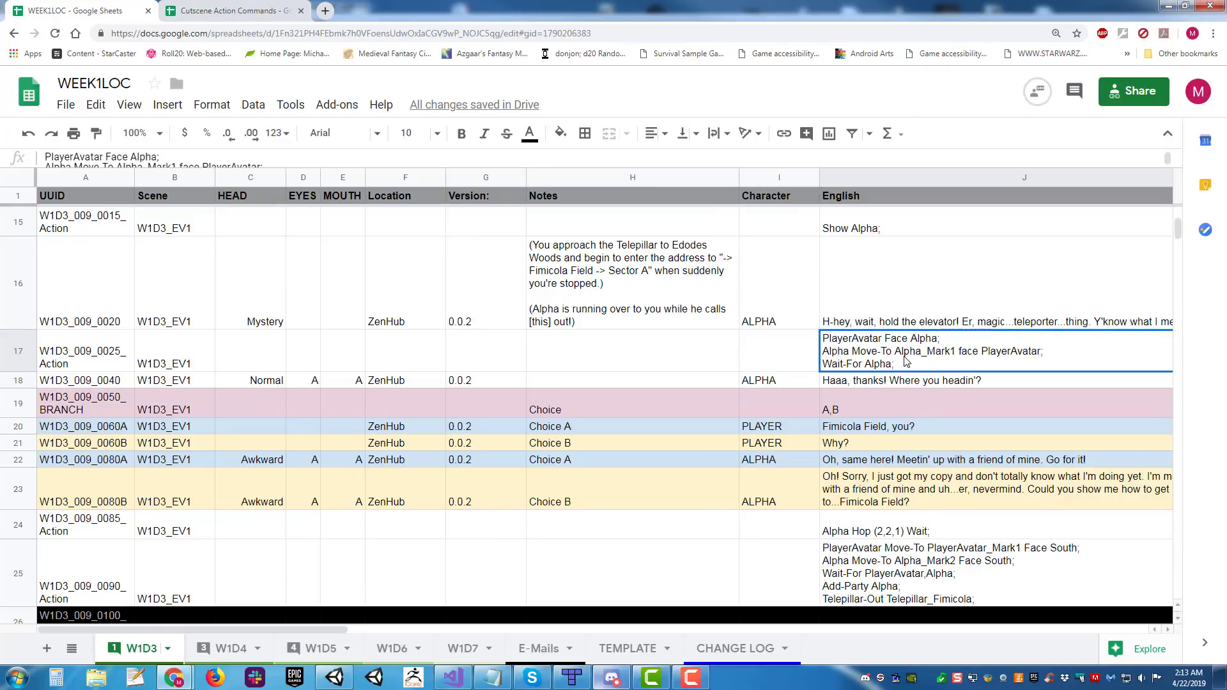
key("Left")
key("Left")
key("Left")
key("Left")
key("Left")
key("Left")
key("Left")
key("Left")
key("Left")
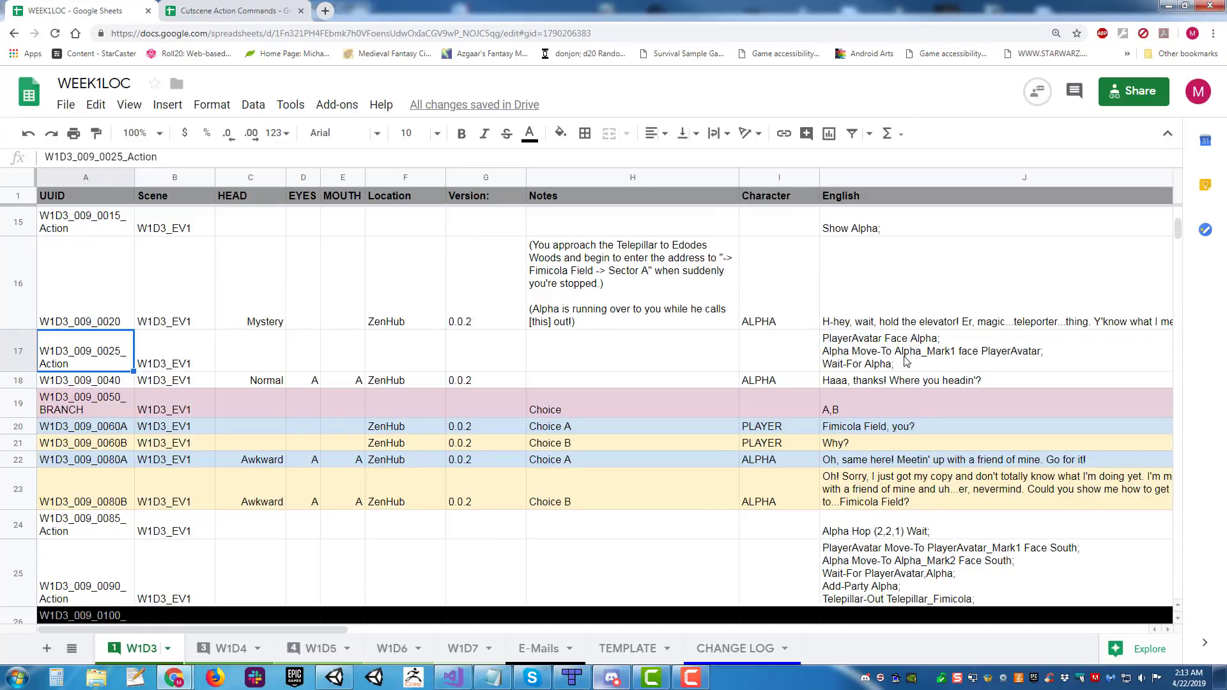
Step: Check the UUIDs neighbouring W1D3_009_0025_Action, and select the English commands of W1D3_009_0090_Action
key("Down")
key("Down")
key("Up")
key("Up")
scroll(906, 362, "down", 3)
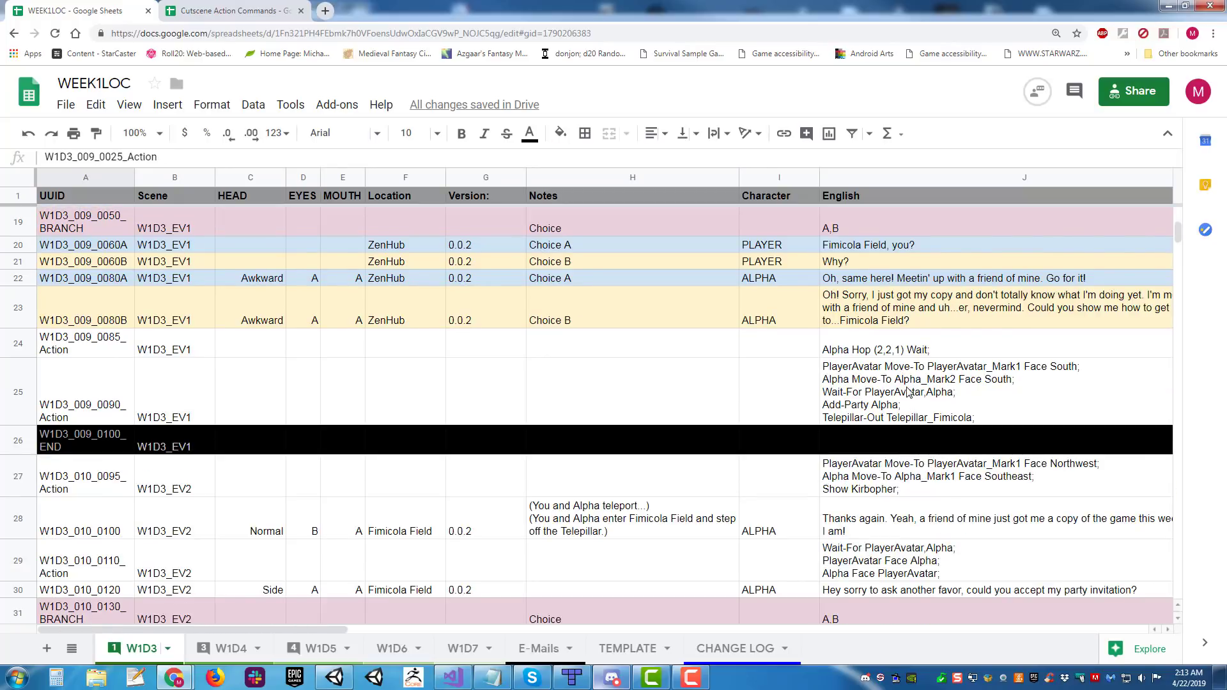
left_click(907, 393)
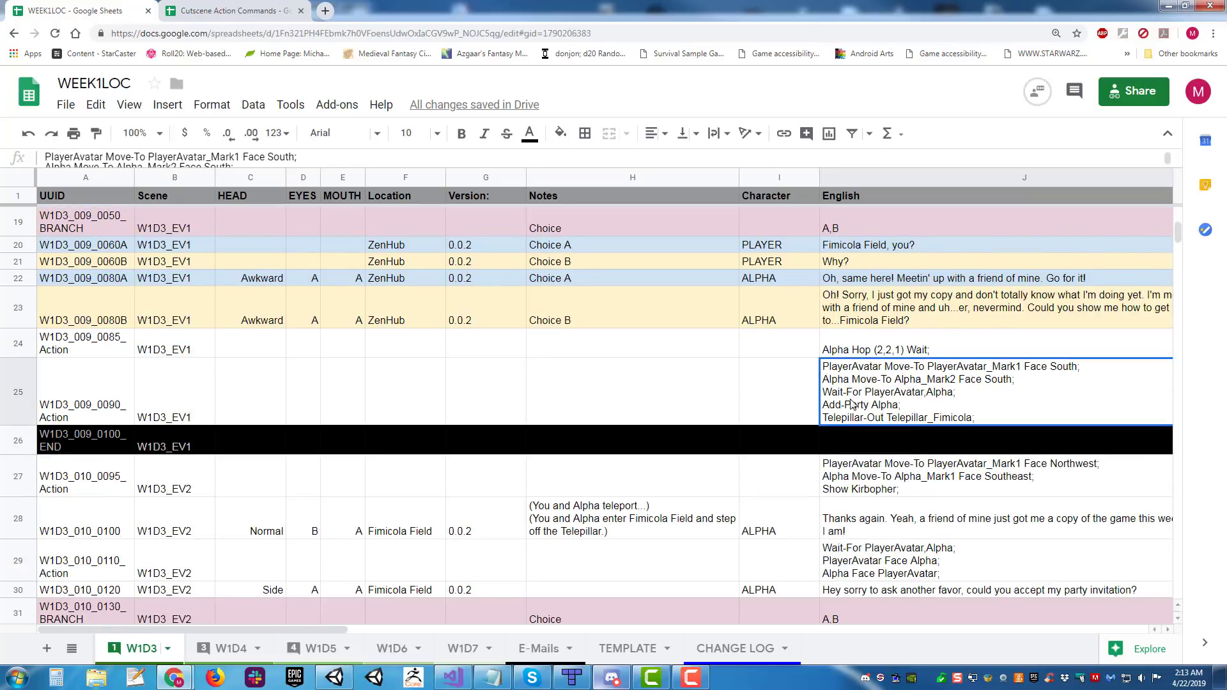
Step: Switch to Unity and inspect the START node and the first Alpha dialogue node in the W1D3_EV1 canvas
left_click(335, 678)
middle_click_drag(670, 300, 794, 290)
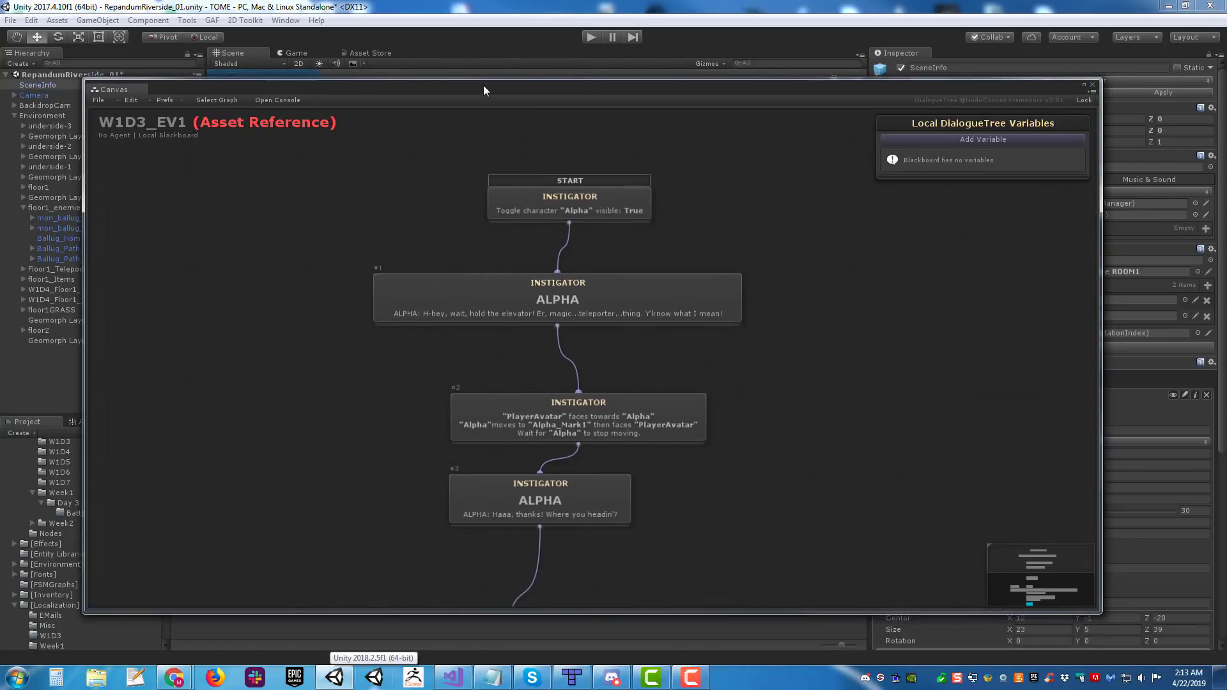
left_click_drag(483, 86, 603, 126)
left_click_drag(546, 96, 554, 98)
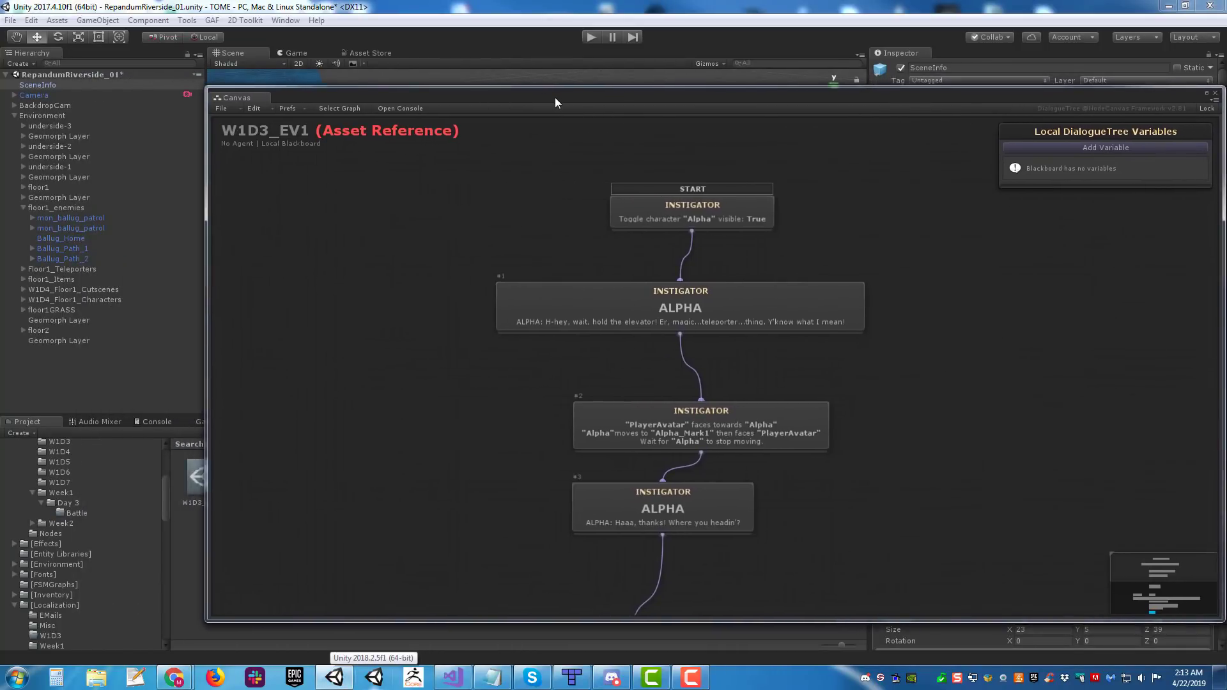
left_click(705, 215)
left_click(707, 304)
left_click(708, 218)
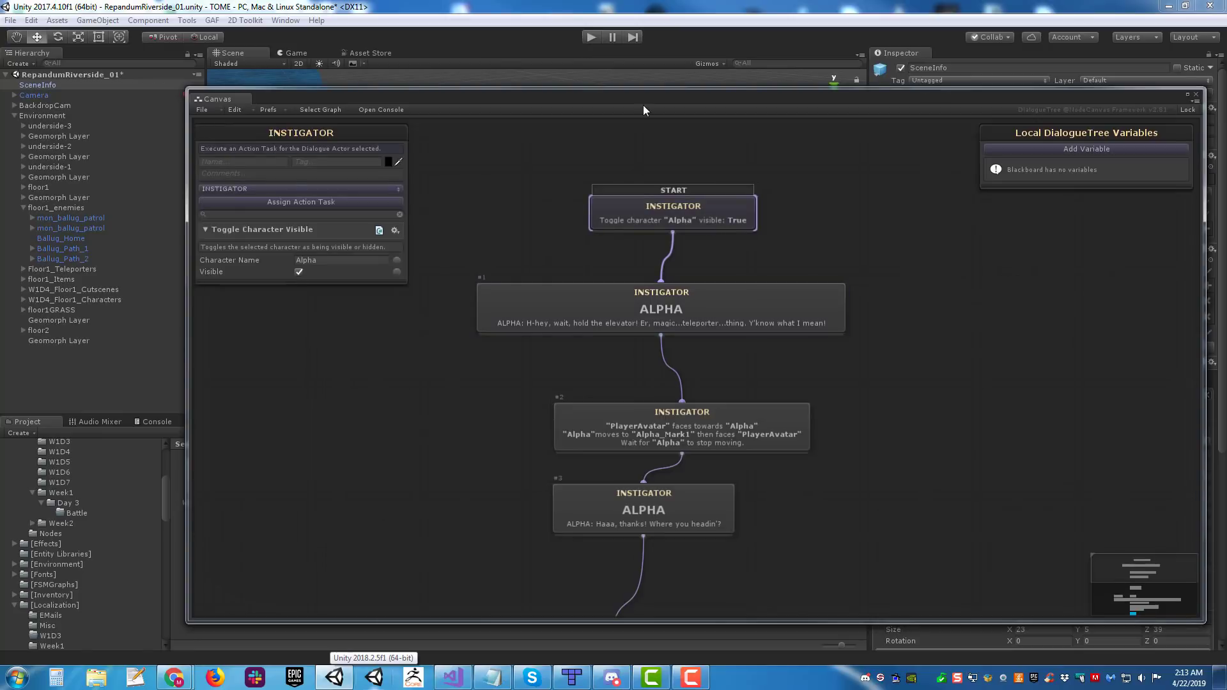
left_click_drag(665, 100, 594, 107)
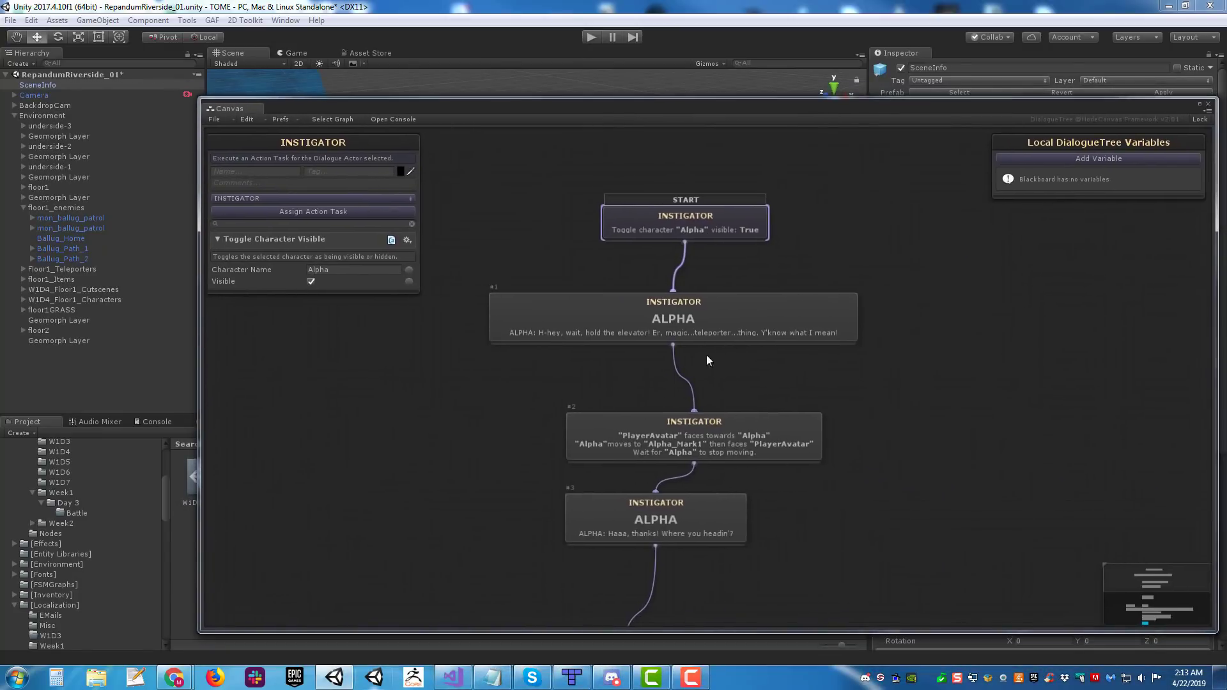
Step: Inspect the action list of the Alpha_Mark1 node and move that node closer to the first Alpha dialogue node
left_click(697, 441)
left_click_drag(697, 441, 647, 417)
middle_click_drag(543, 263, 534, 210)
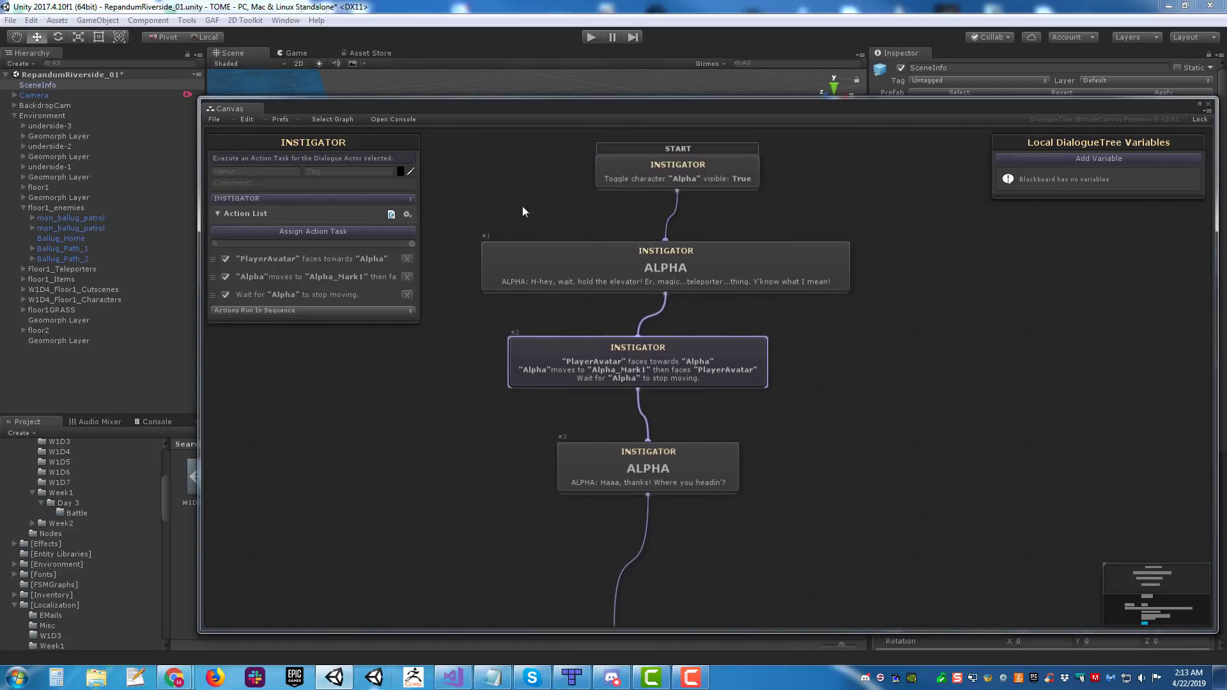
scroll(897, 309, "down", 1)
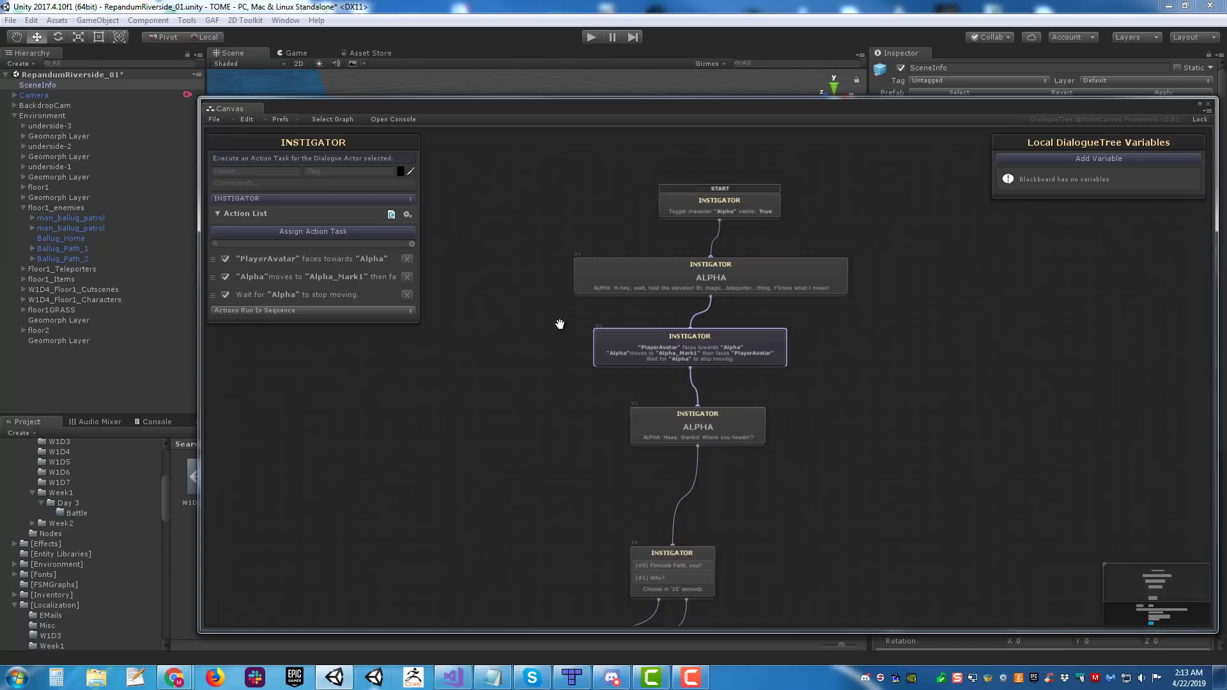
left_click(887, 273)
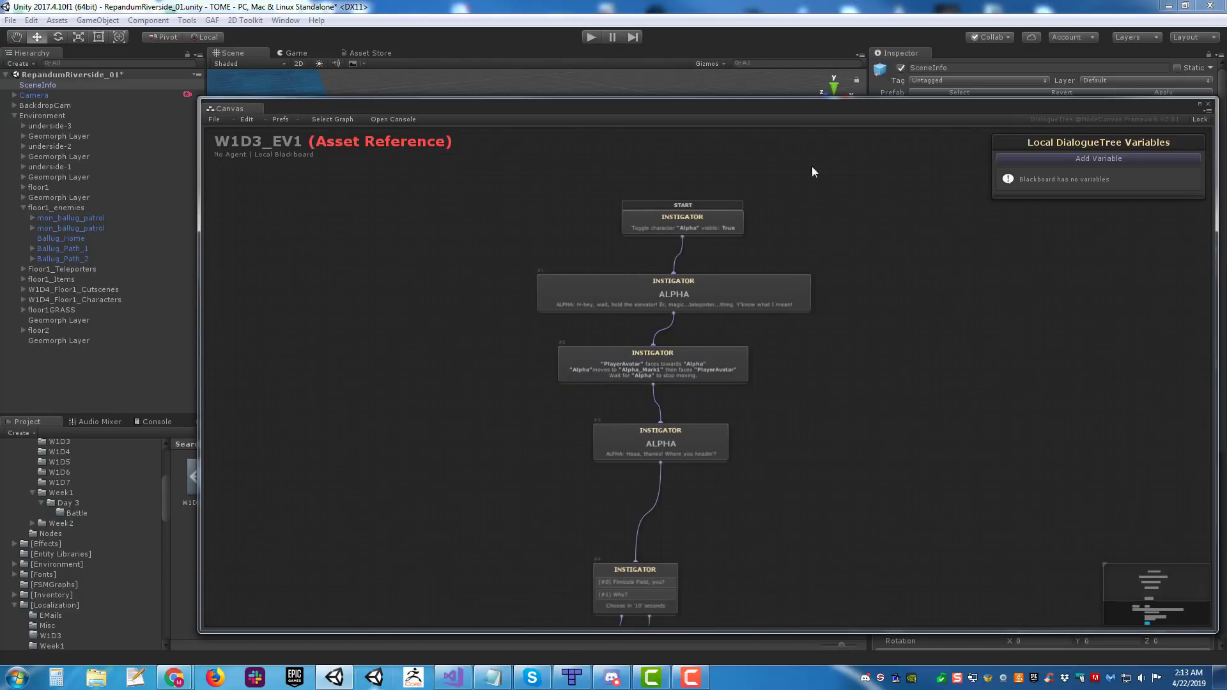
Step: Delete all the nodes in the W1D3_EV1 dialogue tree
scroll(799, 346, "down", 5)
left_click_drag(510, 168, 928, 569)
key("Delete")
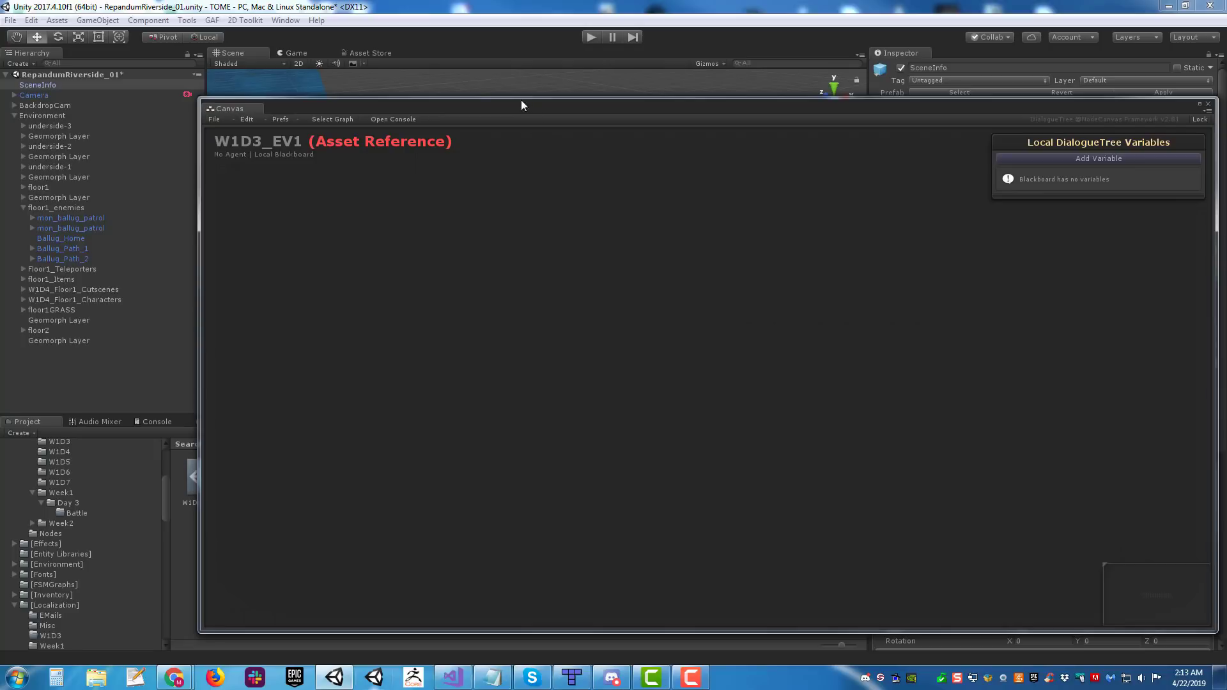
Step: Move the canvas window aside and batch process the W1D3 localization file with the cutscene importer
left_click_drag(521, 105, 1226, 134)
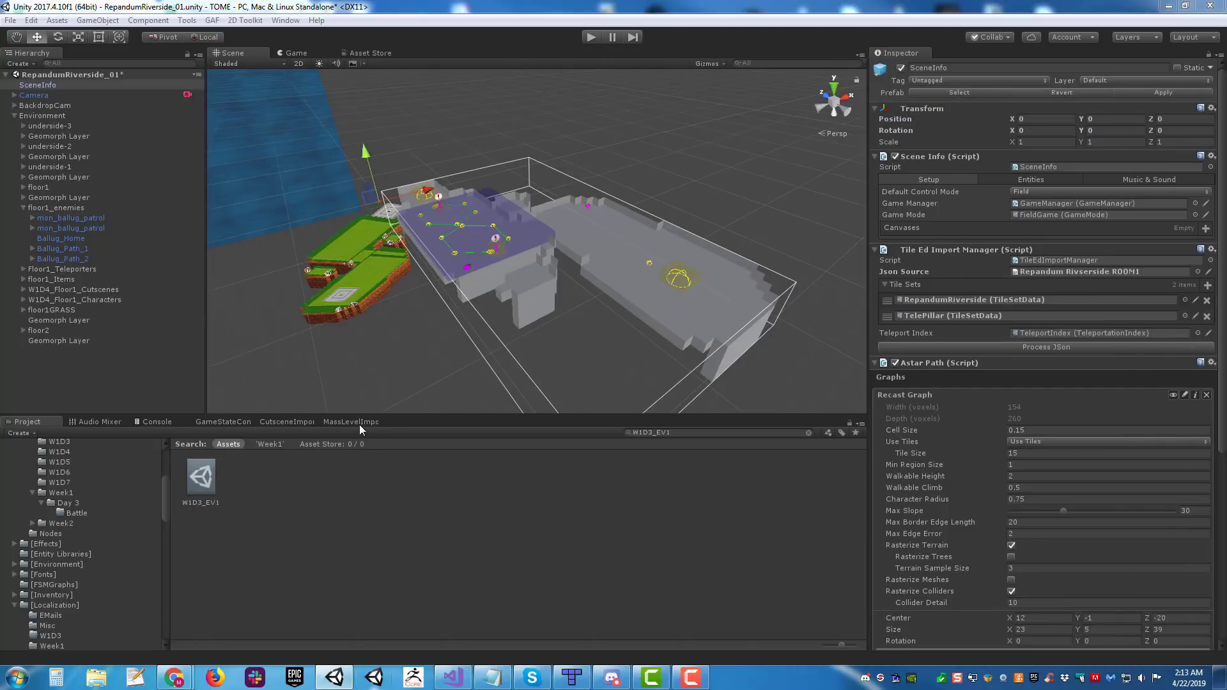
left_click(285, 422)
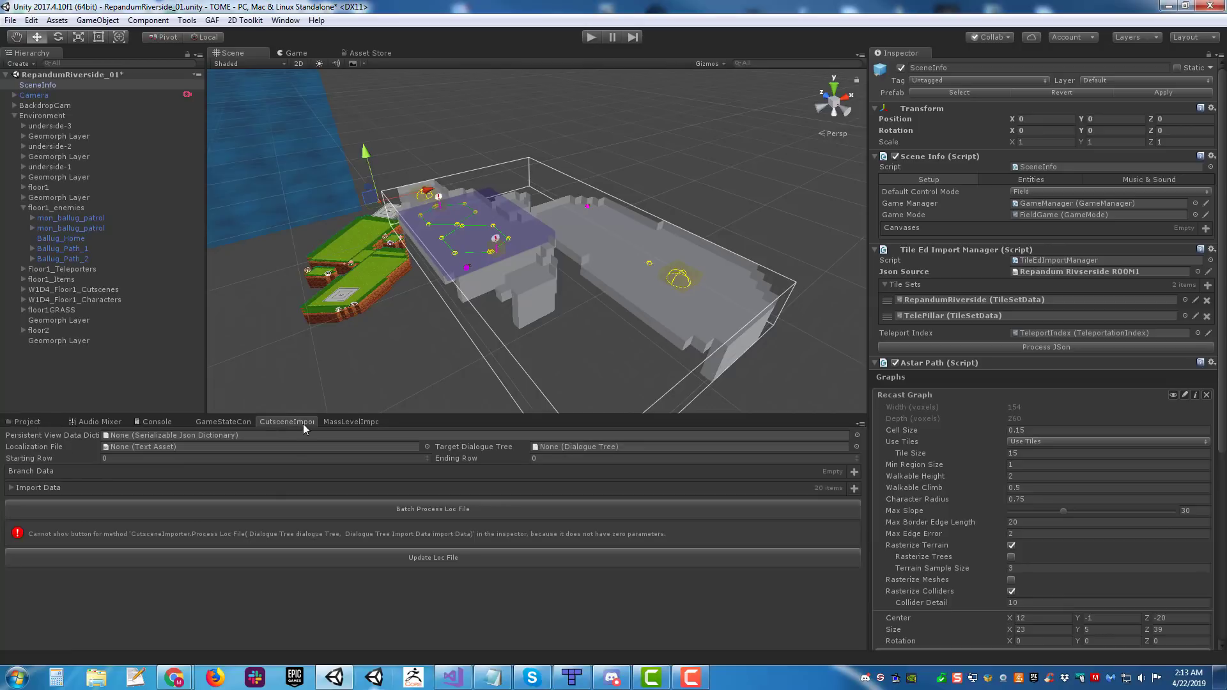
left_click(427, 447)
type("W1D3")
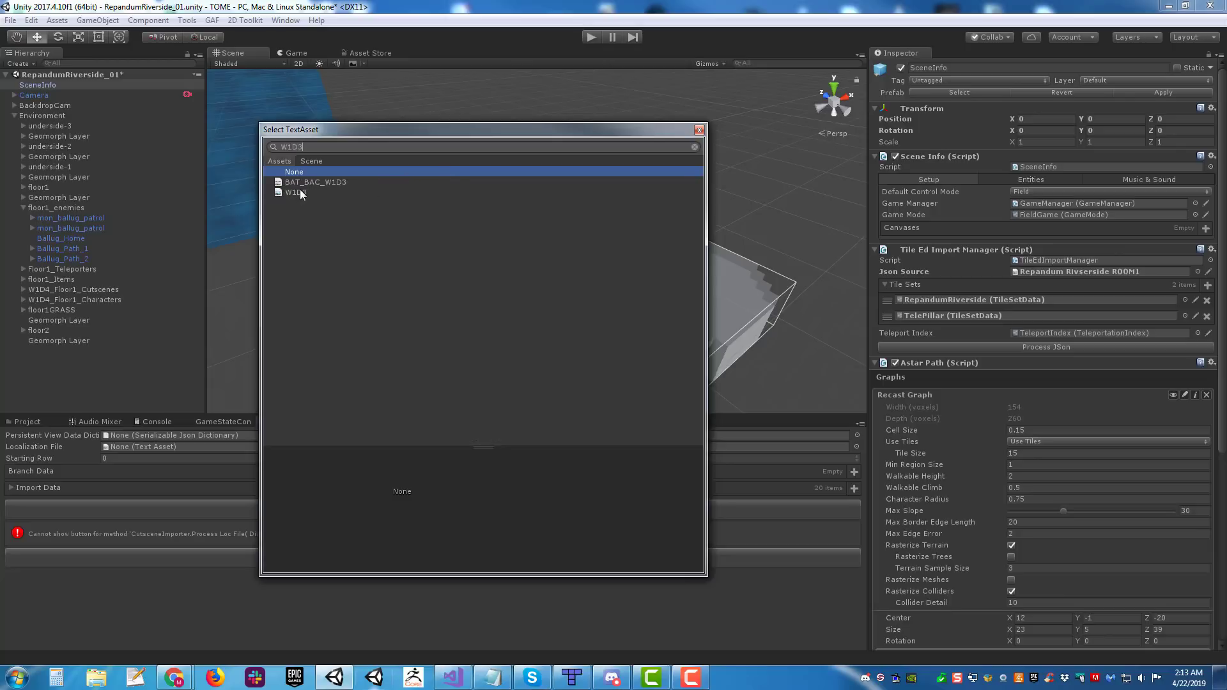
double_click(295, 193)
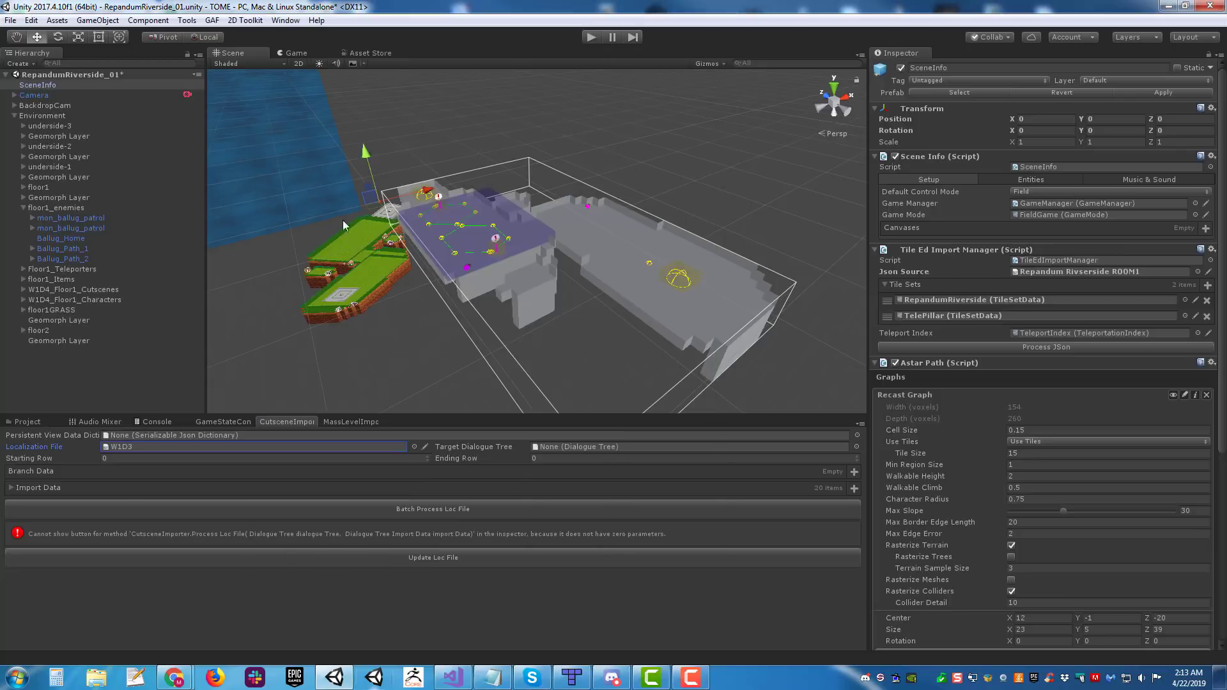
left_click(431, 510)
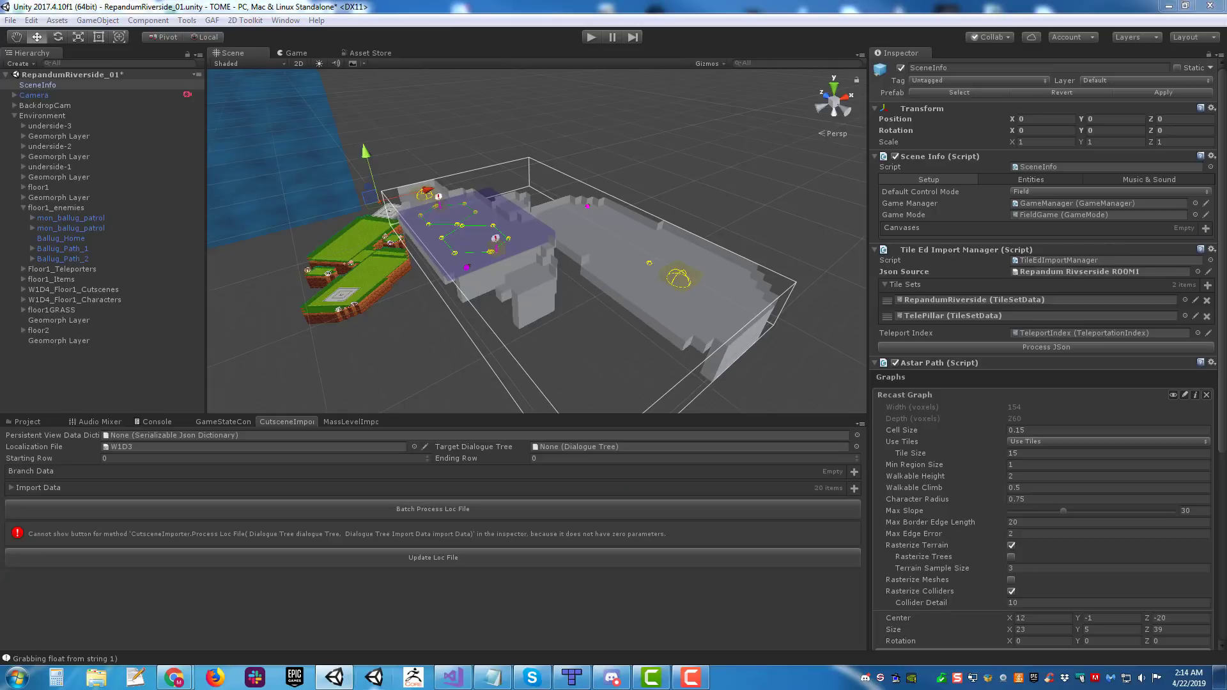
Step: Bring the W1D3_EV1 canvas back into view and inspect its regenerated opening dialogue and action nodes
left_click_drag(1226, 148, 646, 75)
scroll(633, 334, "up", 3)
middle_click_drag(685, 244, 775, 303)
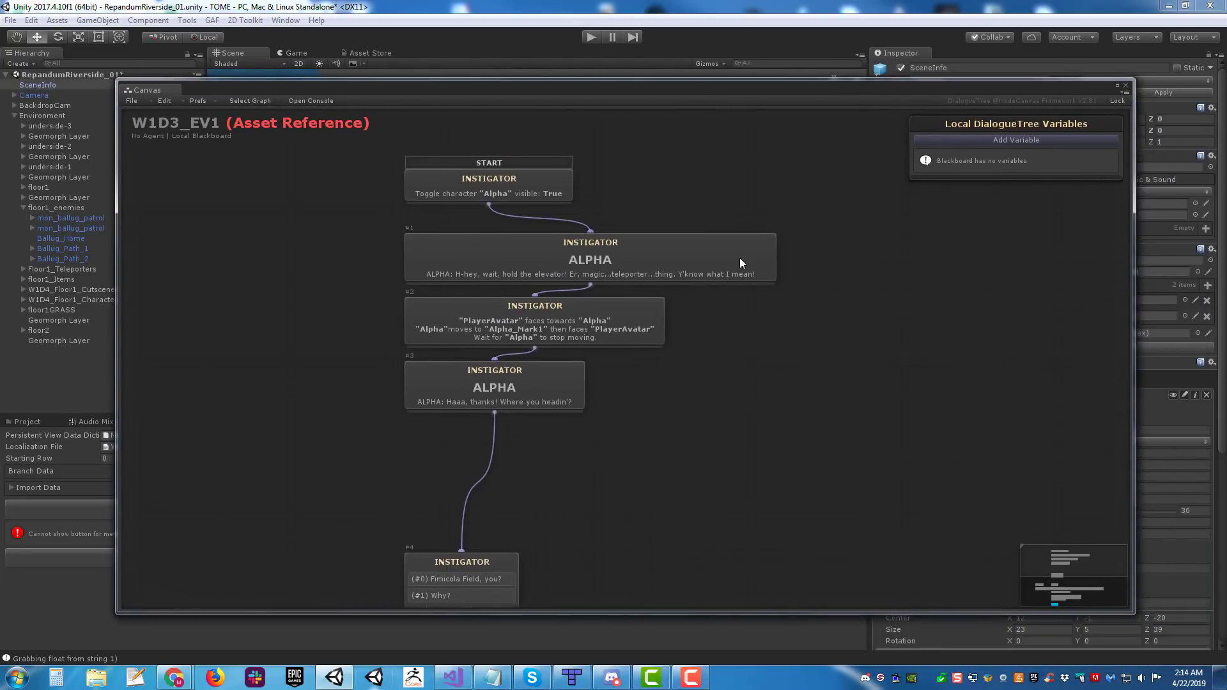
left_click(548, 192)
left_click(603, 265)
left_click(607, 326)
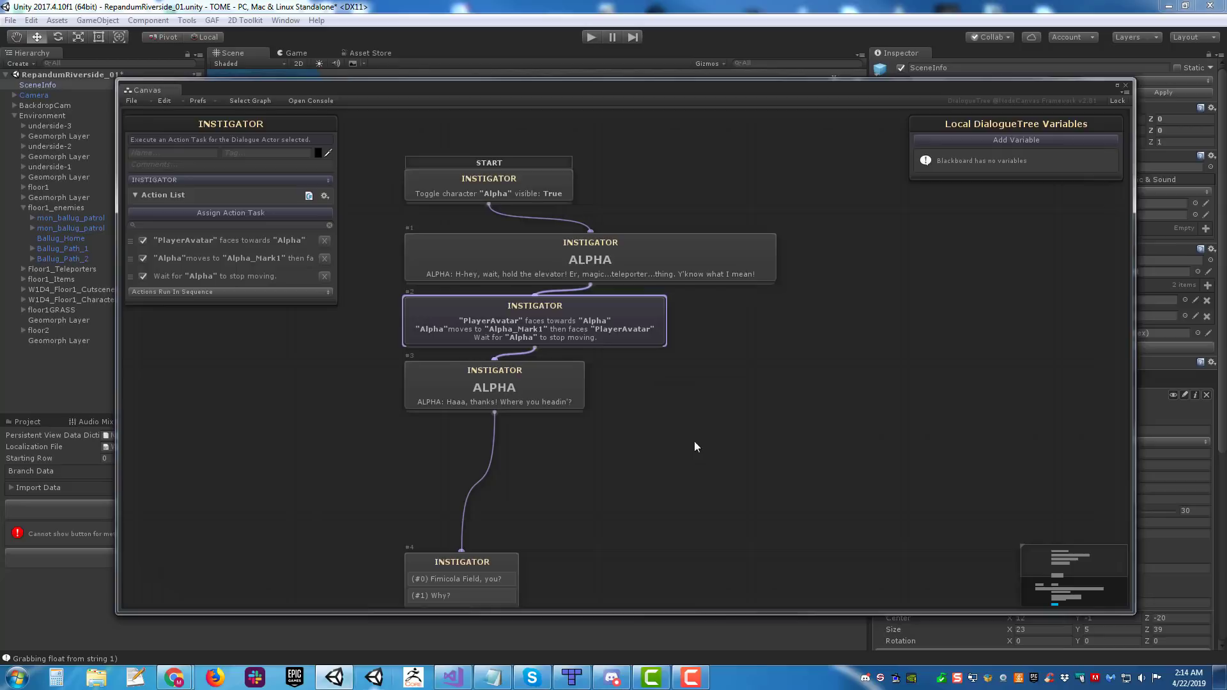
Step: Inspect the multiple-choice node with "Fimicola Field, you?" and "Why?", and follow its branches down to FINISH
middle_click_drag(674, 494, 778, 268)
left_click(560, 353)
scroll(735, 298, "down", 5)
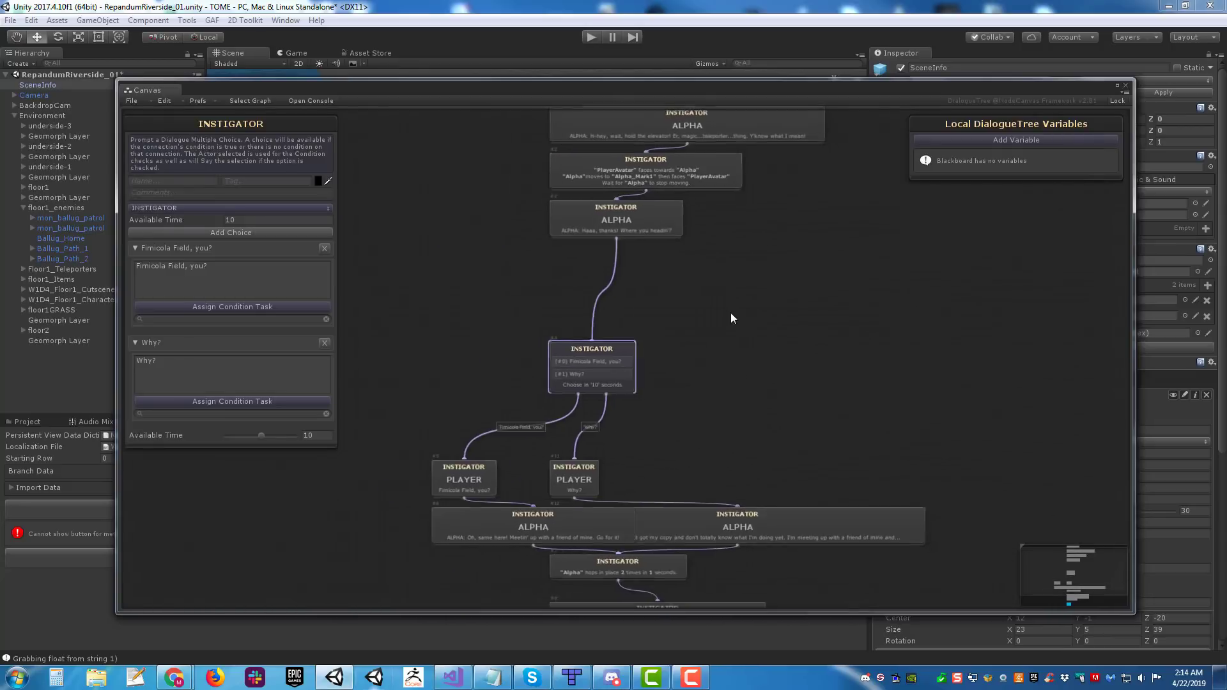
middle_click_drag(688, 403, 716, 282)
scroll(735, 345, "up", 5)
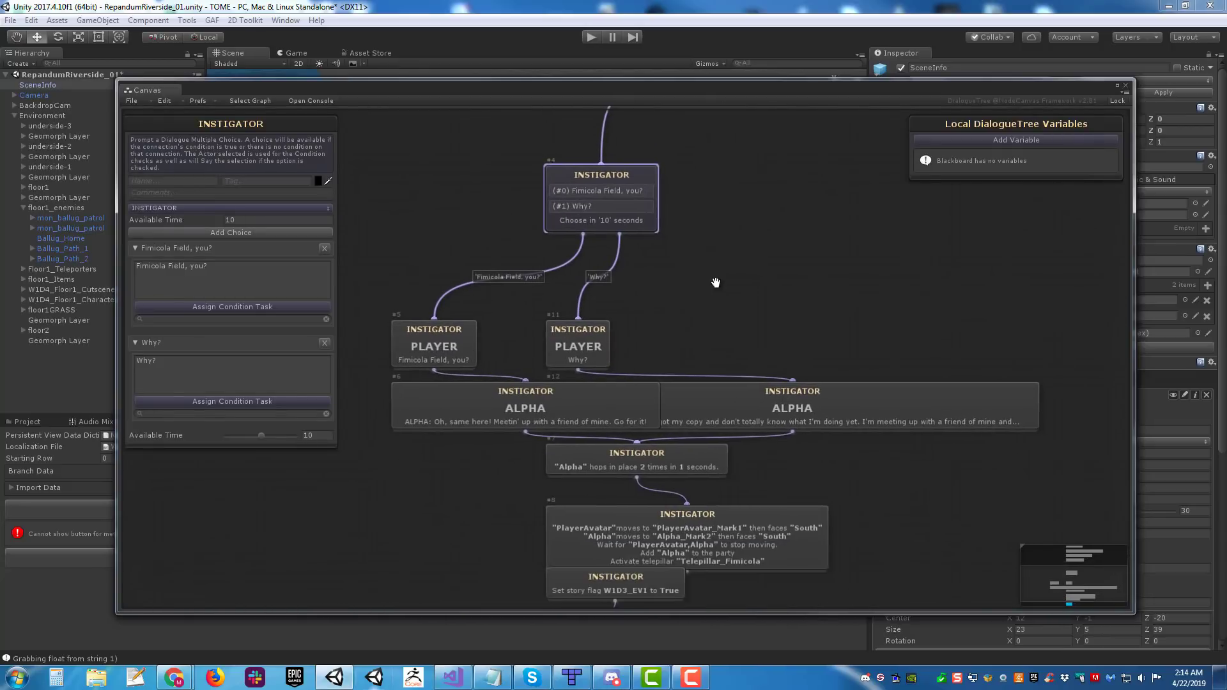
middle_click_drag(732, 231, 699, 287)
scroll(702, 287, "down", 1)
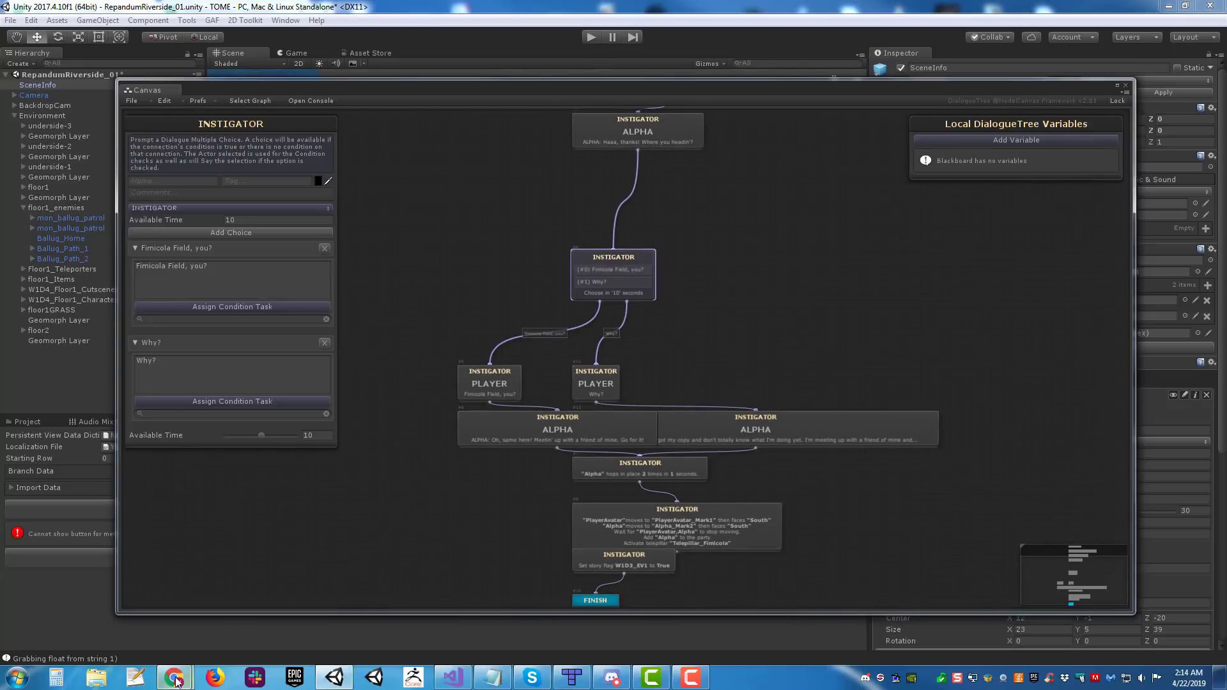
Step: Switch to the WEEK1LOC sheet and examine the W1D3_009_0050_BRANCH row across its columns
mouse_move(174, 678)
left_click(245, 607)
scroll(191, 294, "up", 2)
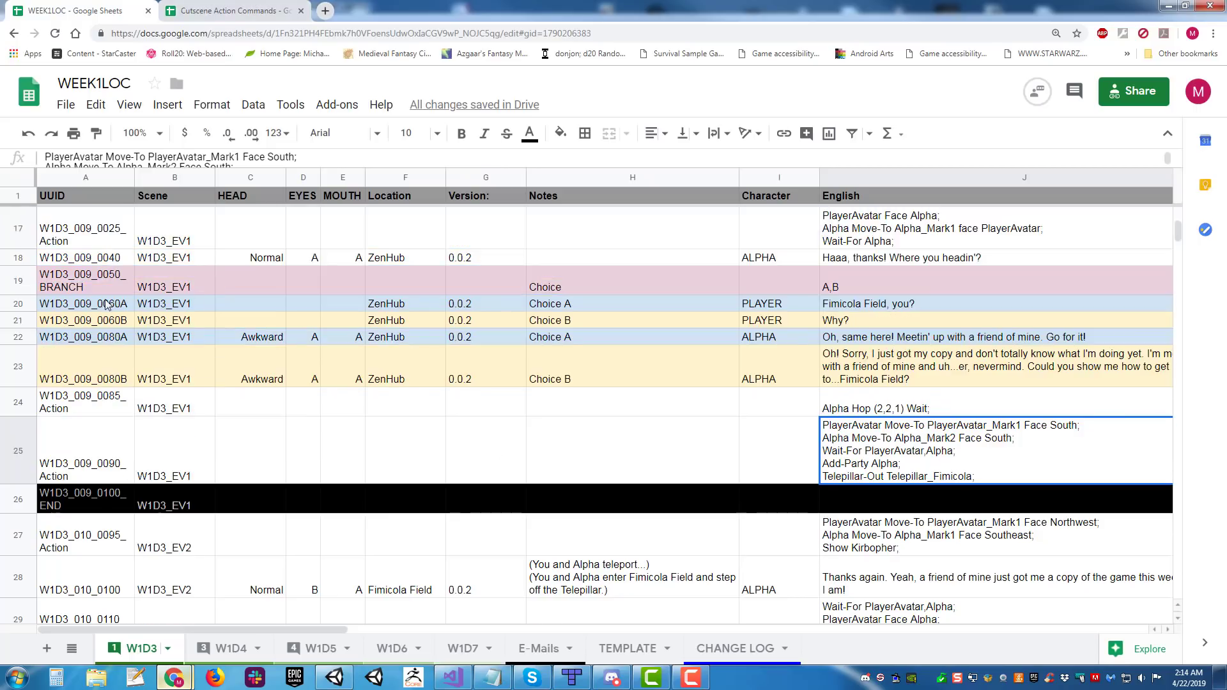
left_click(106, 281)
key("Right")
key("Right")
key("Right")
key("Right")
key("Right")
key("Right")
key("Right")
key("Right")
key("Right")
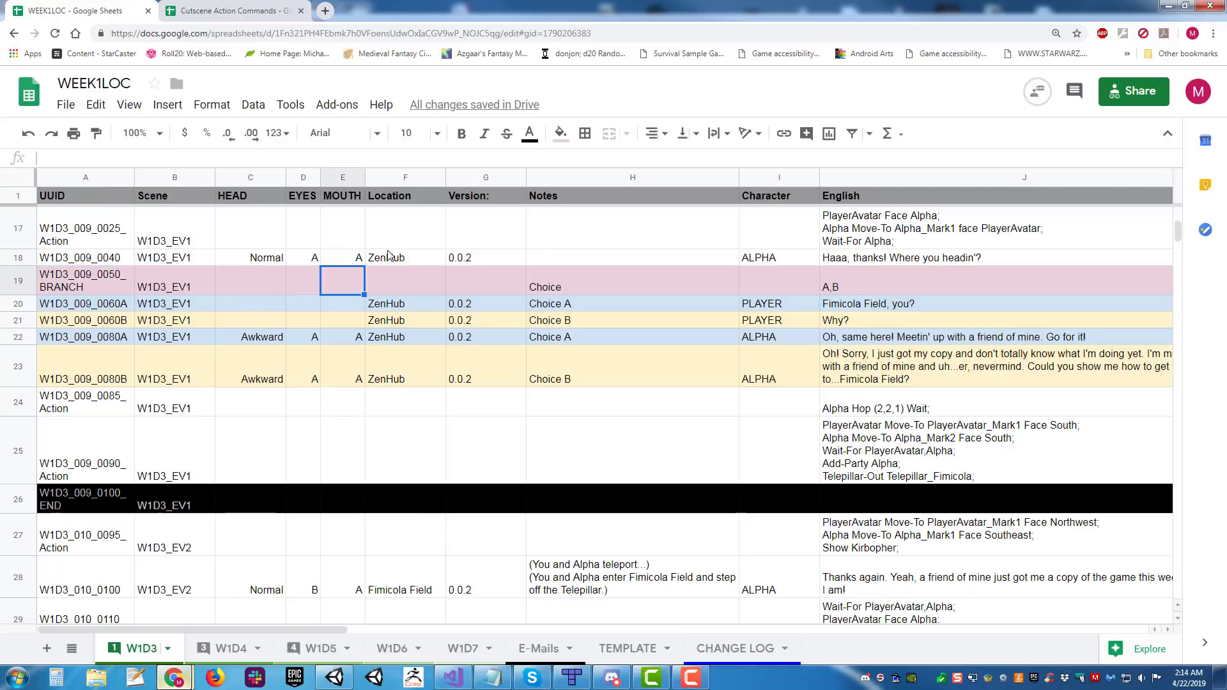
key("Left")
key("Left")
key("Home")
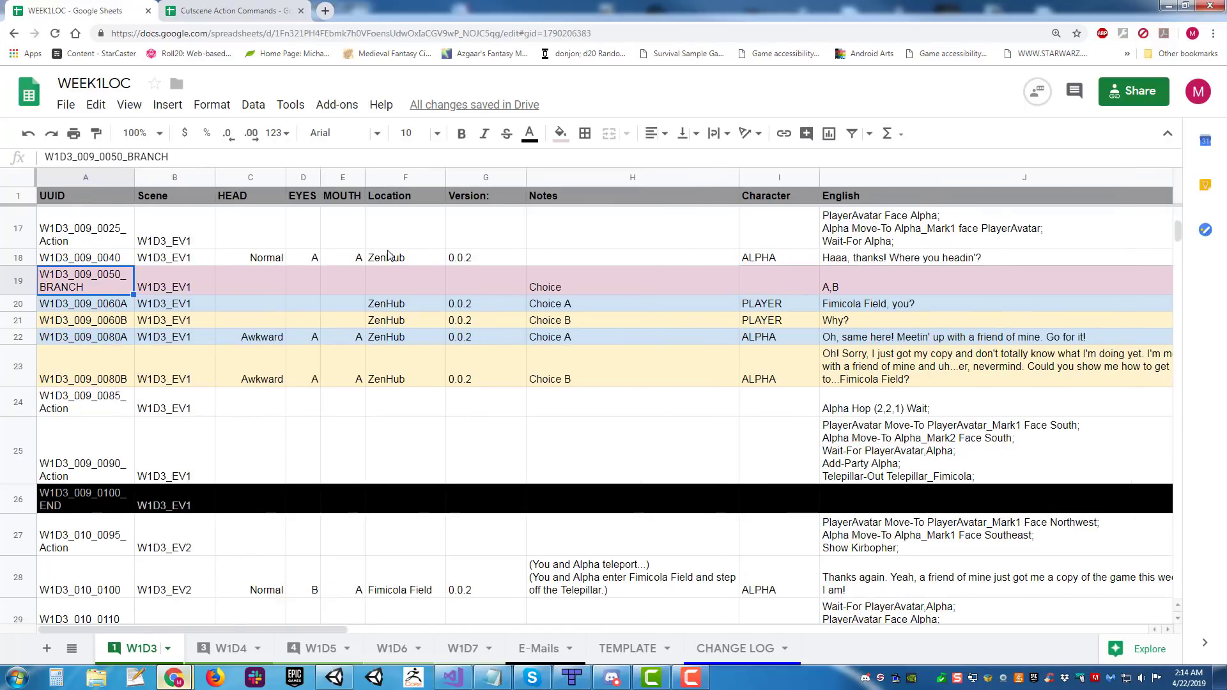
Step: Review the Choice A and Choice B rows in the Notes column, down to the UUID of W1D3_009_0085_Action
scroll(609, 357, "up", 1)
left_click(577, 397)
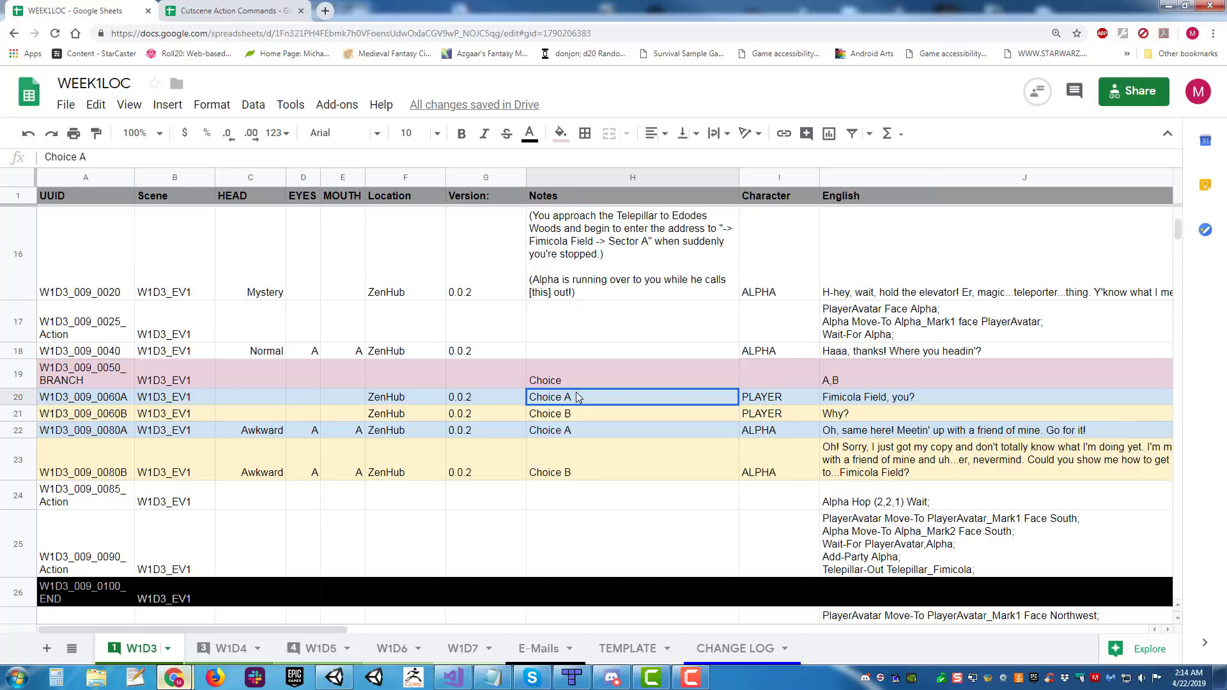
key("Down")
key("Down")
key("Up")
key("Up")
key("Left")
key("Down")
key("Down")
key("Down")
key("Down")
key("Left")
key("Left")
key("Left")
key("Left")
key("Left")
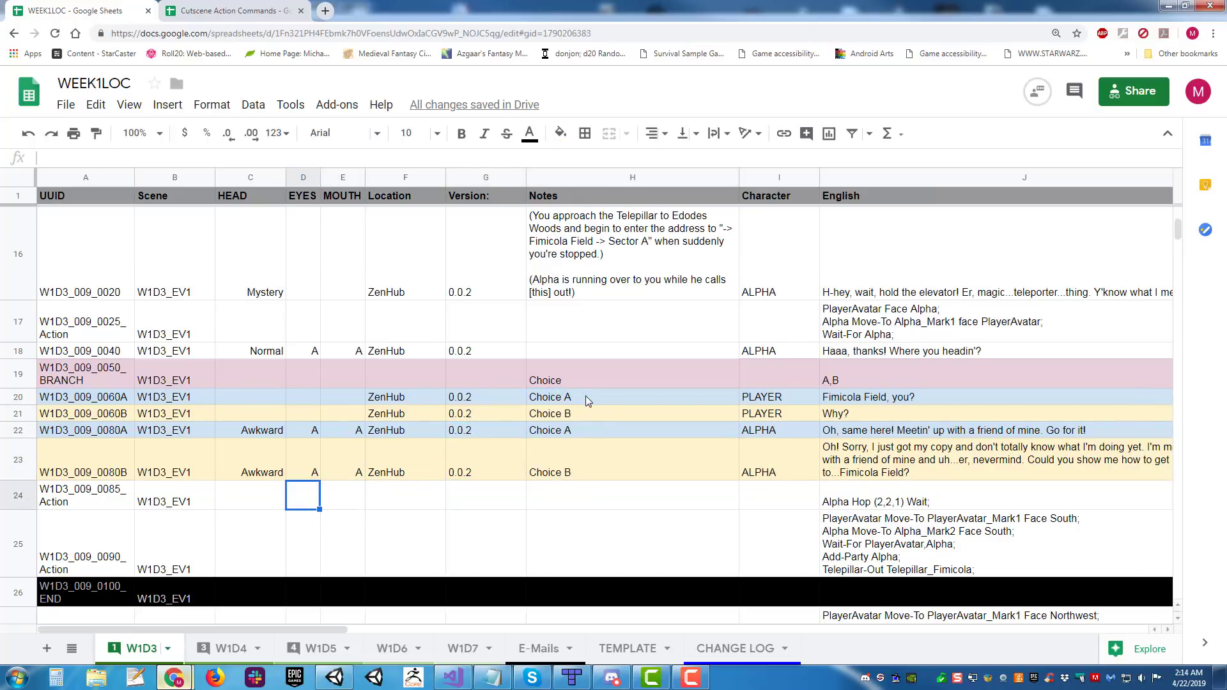
key("Left")
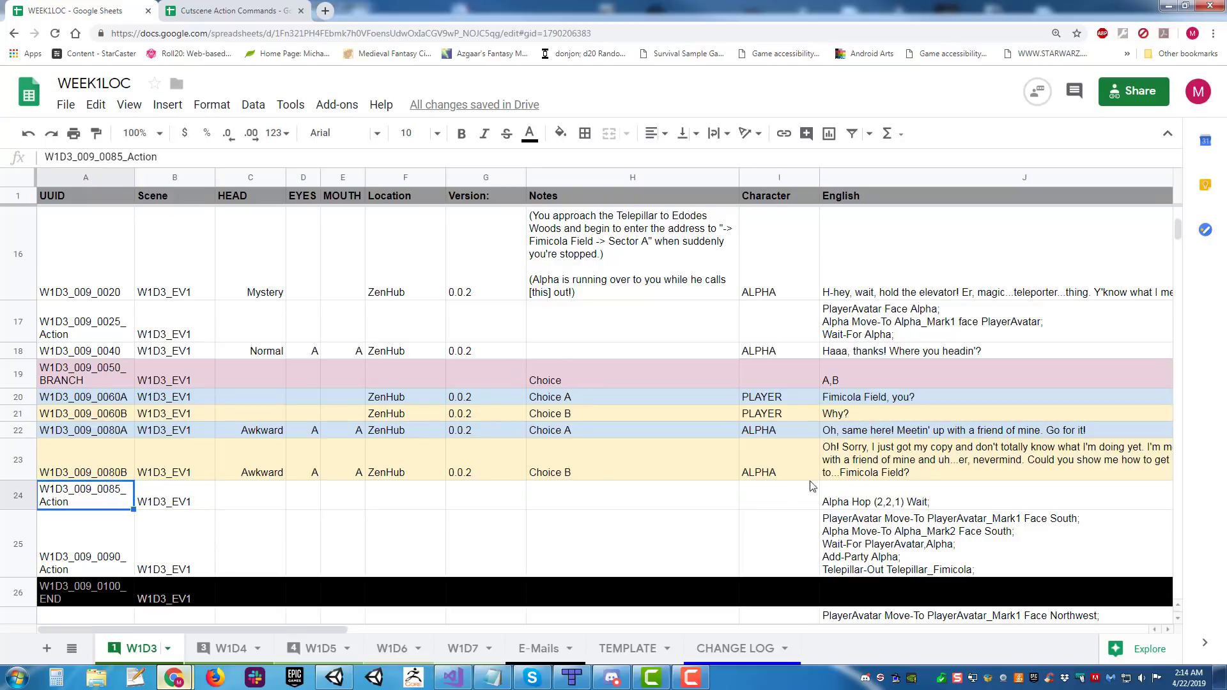
Step: Compare the W1D3_009_0100_END row with the story flag and FINISH nodes ending the W1D3_EV1 graph in Unity
scroll(339, 477, "down", 1)
left_click(90, 503)
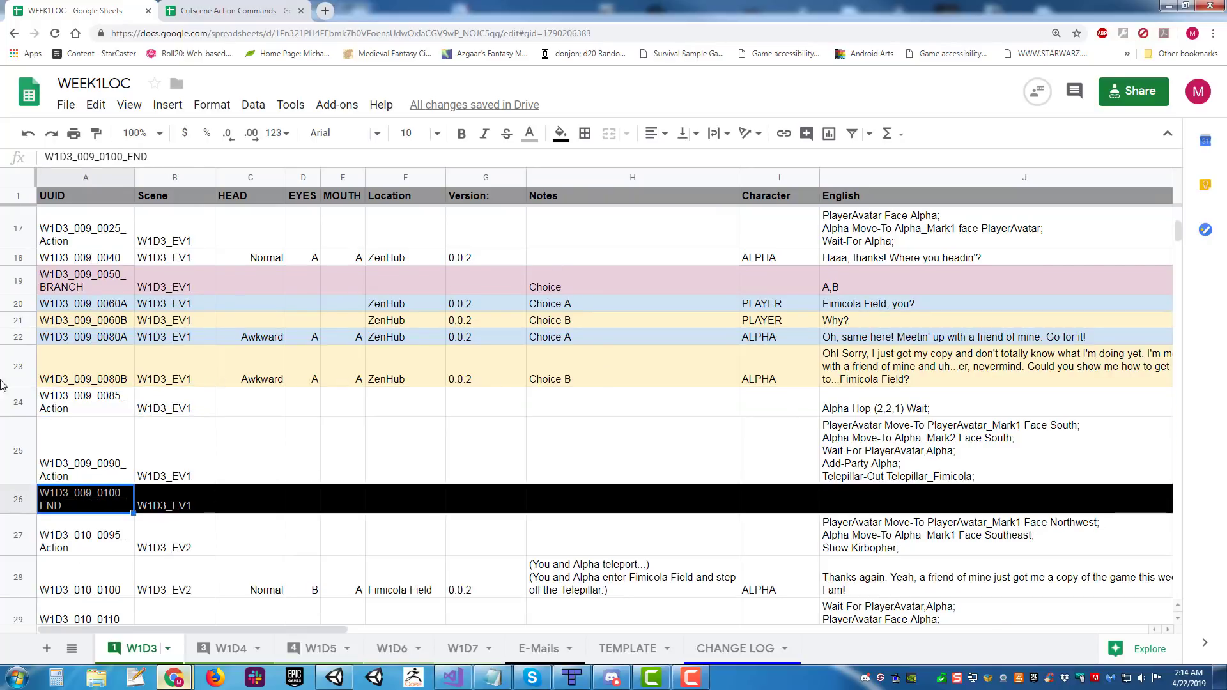
left_click_drag(391, 5, 1226, 160)
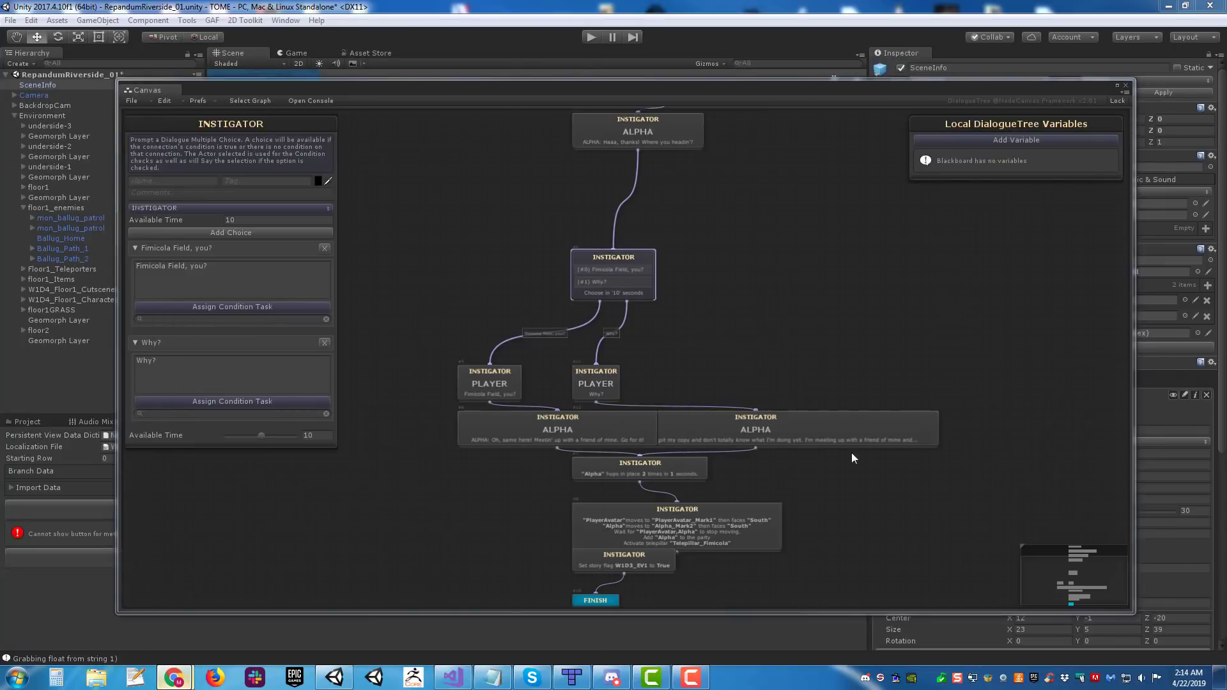
middle_click_drag(855, 458, 888, 230)
middle_click_drag(792, 354, 822, 173)
scroll(644, 504, "up", 2)
left_click(644, 498)
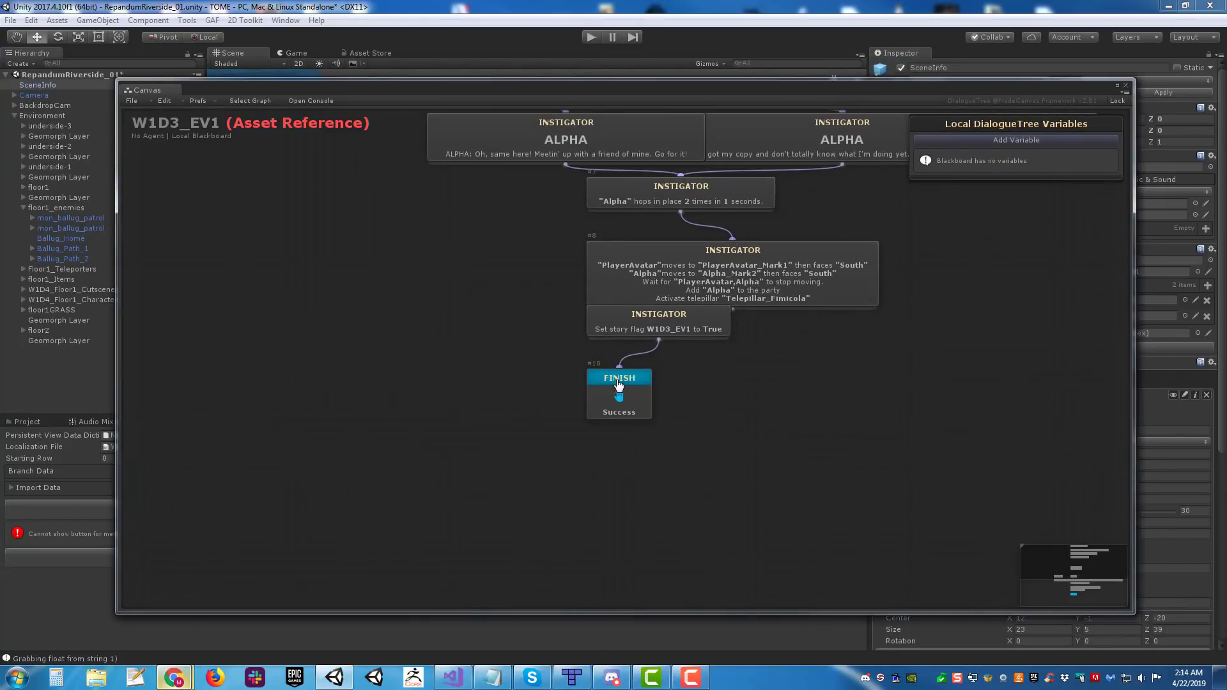
left_click(618, 387)
Step: Return to the WEEK1LOC sheet and examine the END suffix and the Scene value of the W1D3_009_0100_END row
key("alt+Tab")
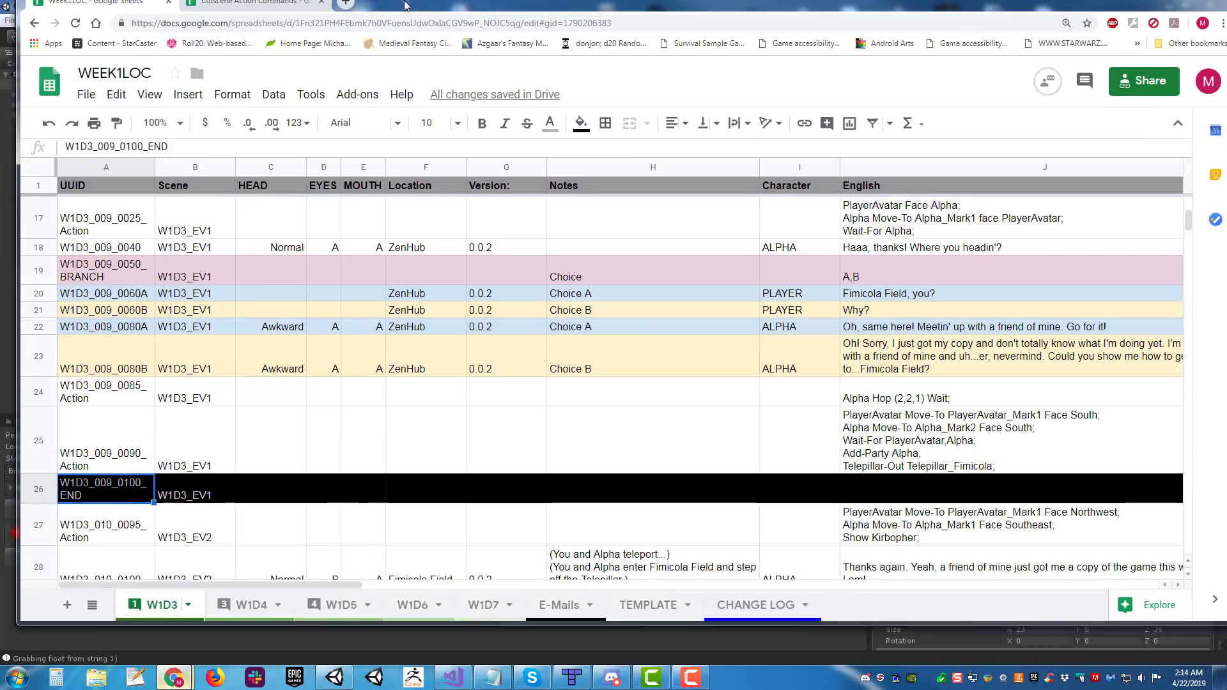
double_click(73, 511)
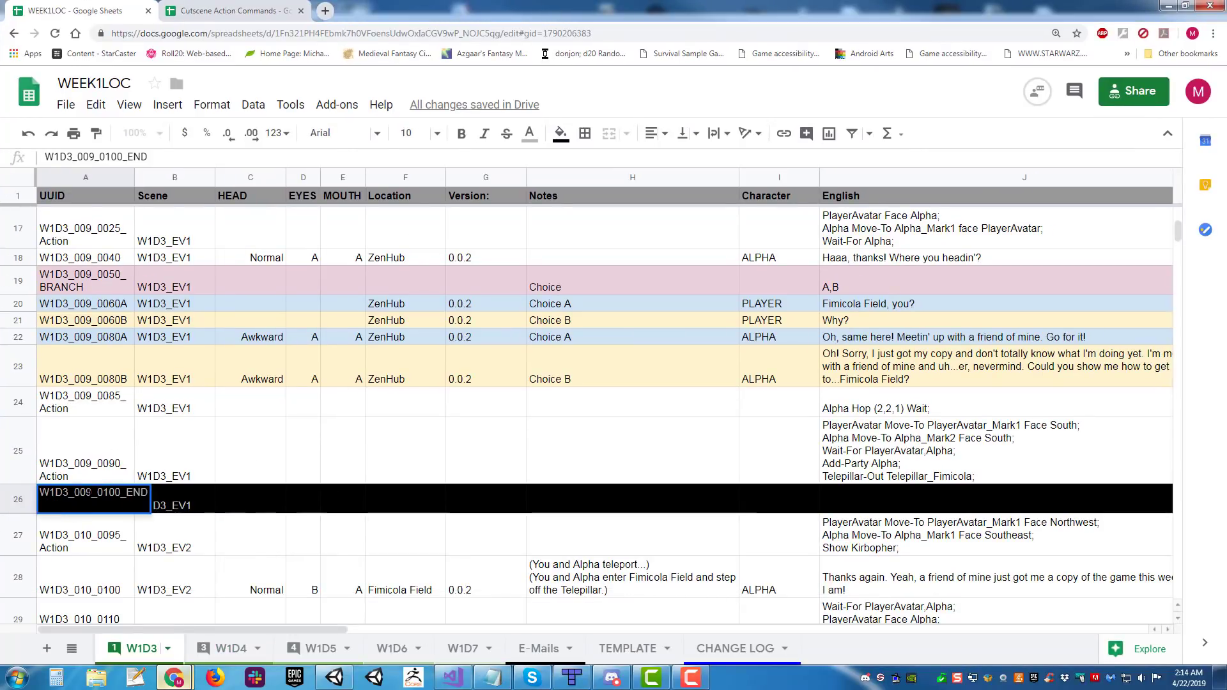
double_click(119, 493)
left_click(193, 501)
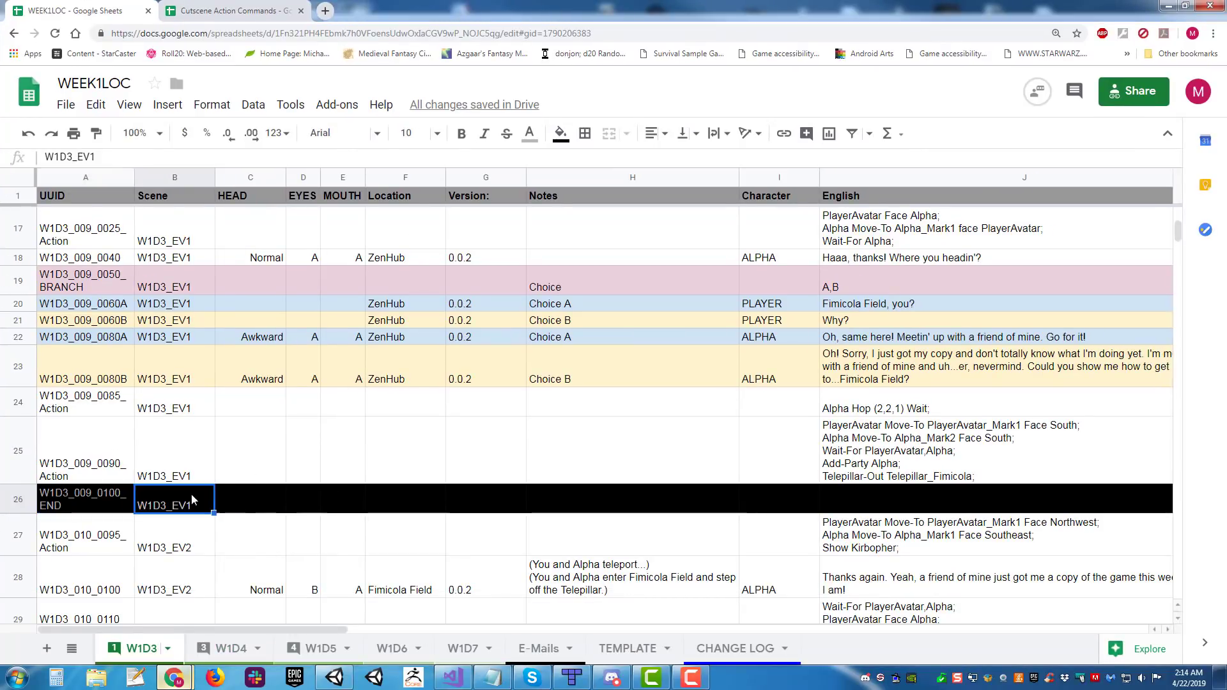
Step: Examine the full UUID text of the W1D3_009_0100_END row in the WEEK1LOC sheet
double_click(76, 506)
double_click(141, 492)
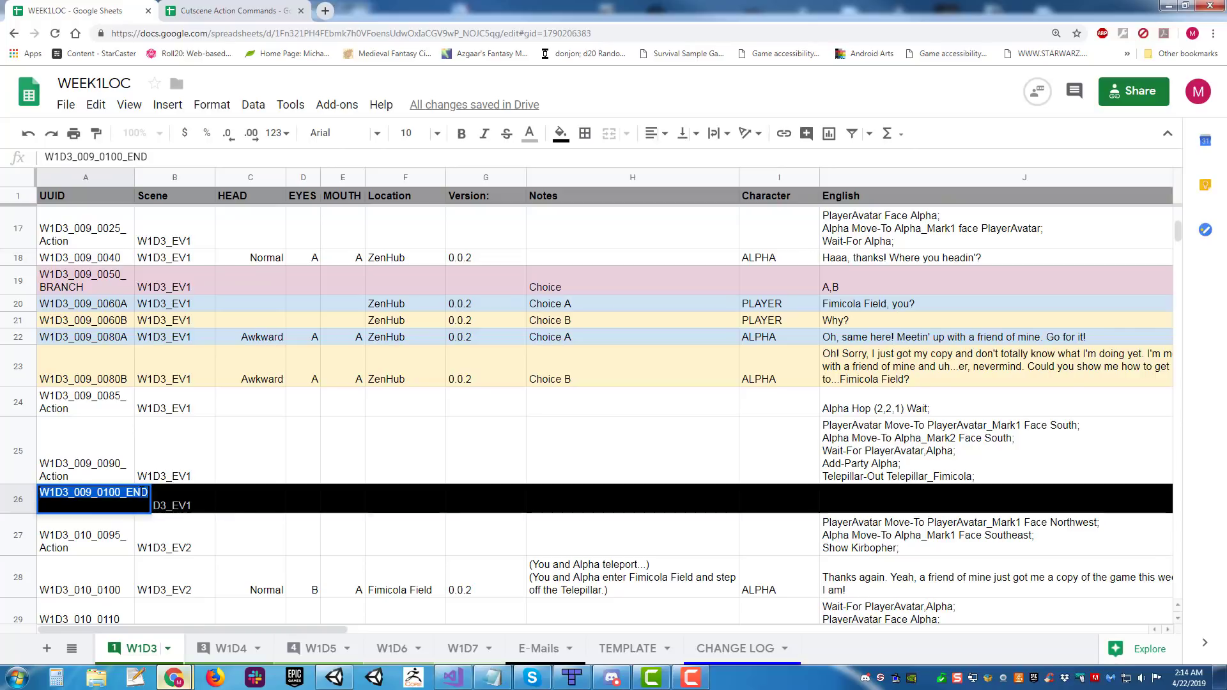
left_click(133, 492)
left_click(319, 463)
Step: Switch to the W1D3_EV1 graph in Unity and move the story flag and FINISH nodes clear of the Telepillar_Fimicola action node
scroll(259, 460, "up", 1)
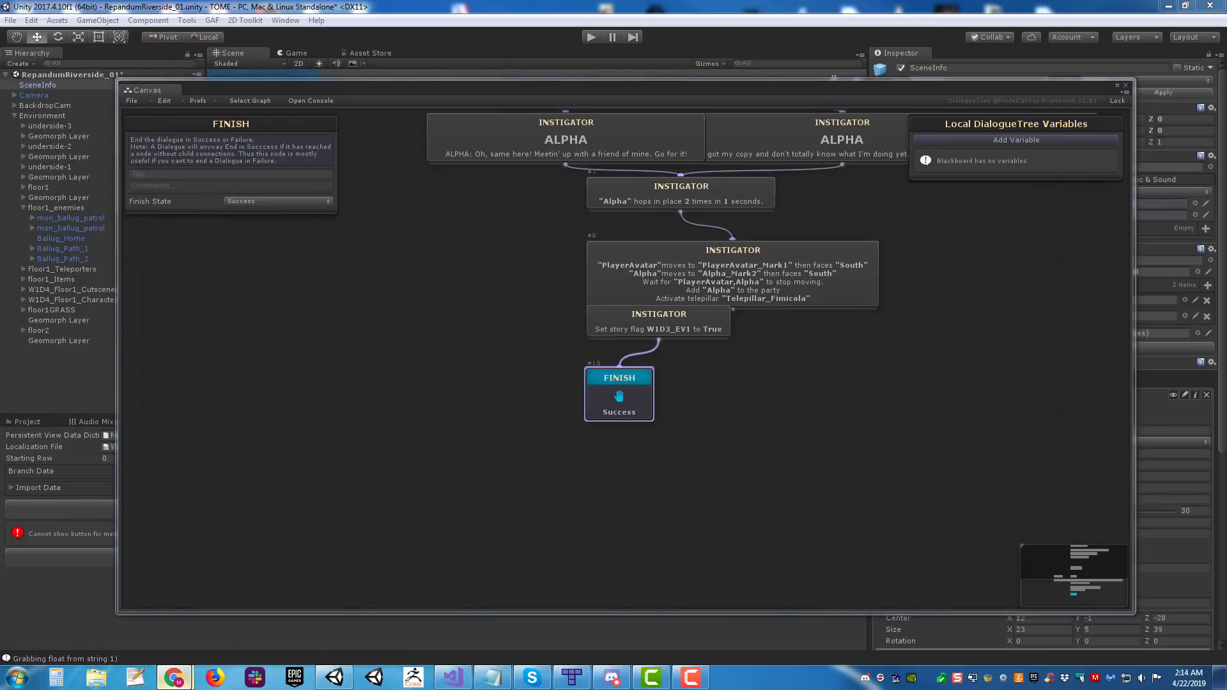
middle_click_drag(777, 359, 677, 485)
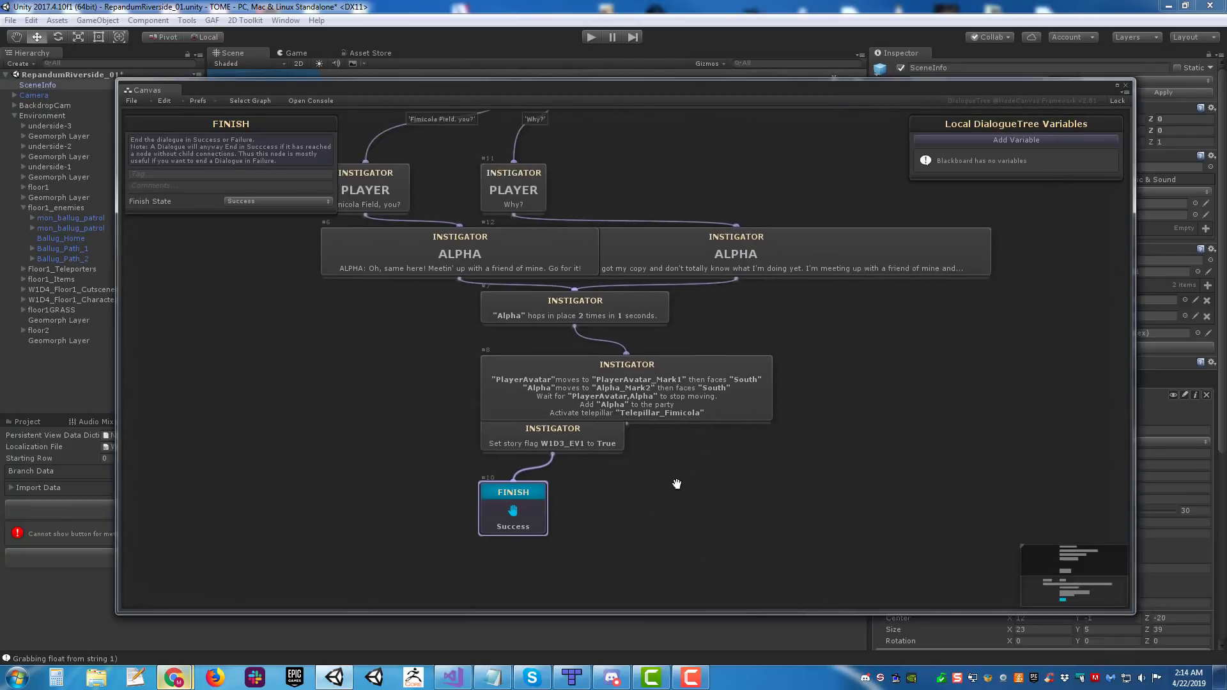
scroll(666, 394, "down", 1)
scroll(665, 395, "up", 1)
middle_click_drag(654, 427, 673, 376)
scroll(674, 376, "down", 2)
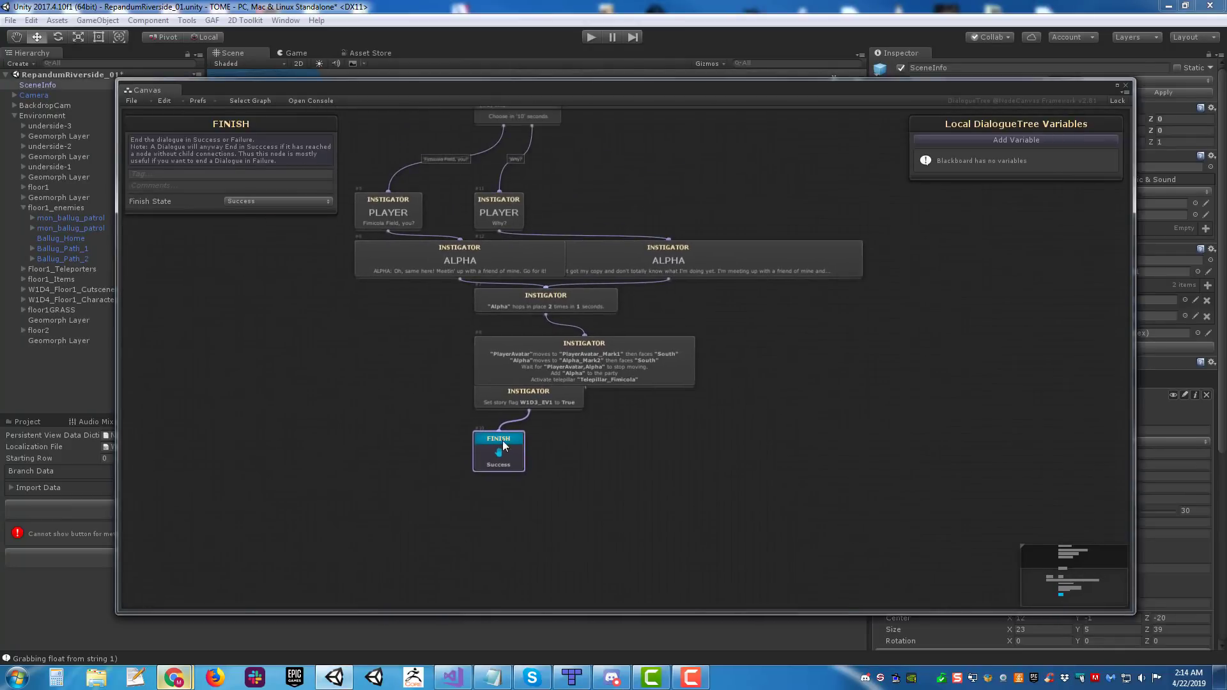
left_click_drag(549, 404, 541, 454)
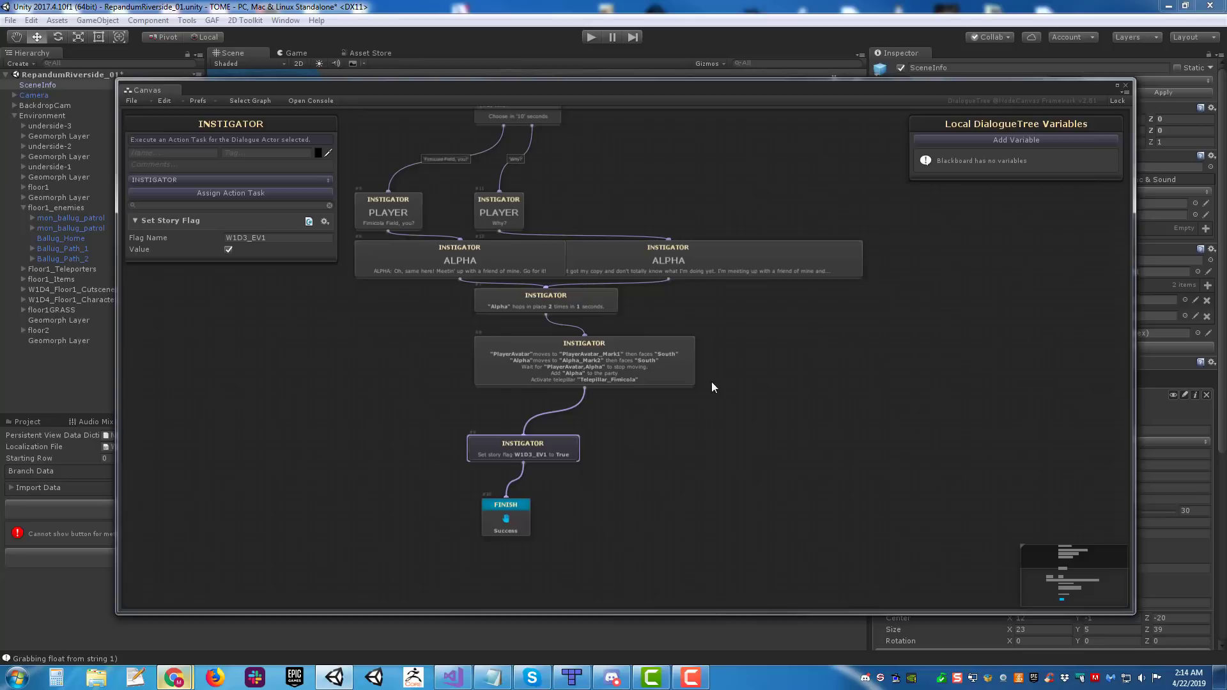
Step: Spread apart the two overlapping ALPHA reply nodes of the choice branches and review the graph back up to its START node
left_click_drag(712, 328, 825, 321)
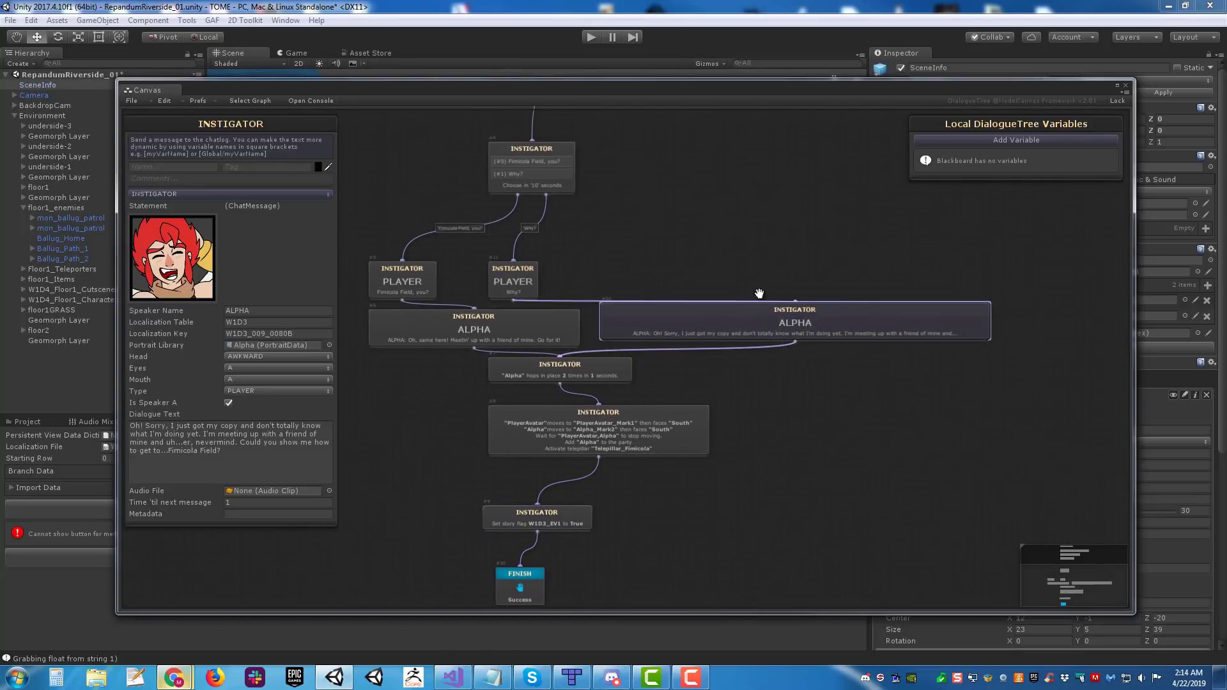
middle_click_drag(759, 293, 867, 316)
left_click_drag(583, 354, 538, 355)
left_click(767, 255)
middle_click_drag(829, 163, 749, 479)
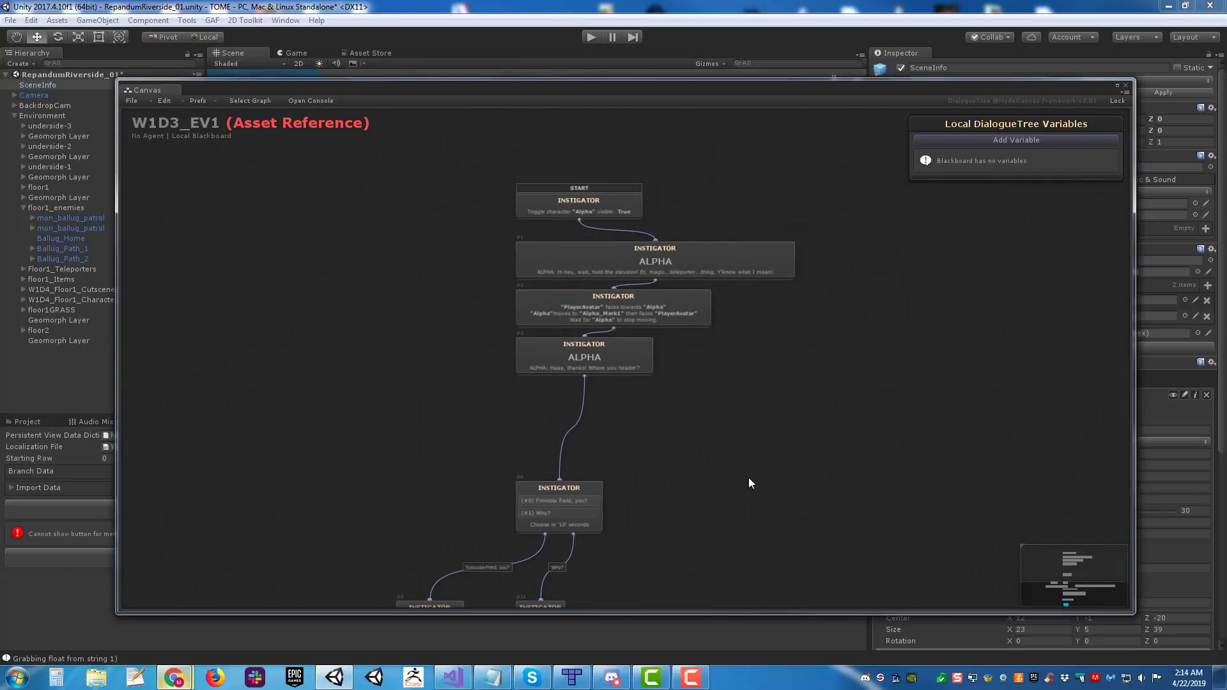
middle_click_drag(574, 198, 557, 266)
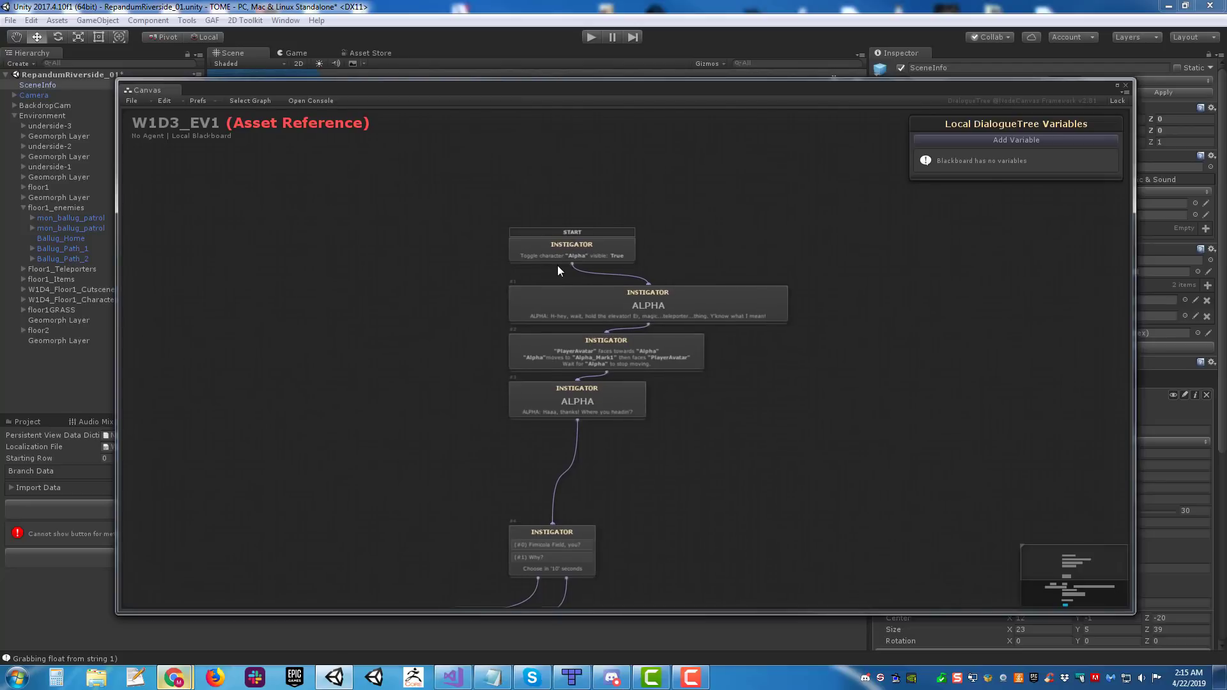
Step: Move the graph window out of the way and review the Cutscene Importer's Import Data entries from SP_000 to BAT_W1D3_E000
left_click_drag(416, 90, 1226, 121)
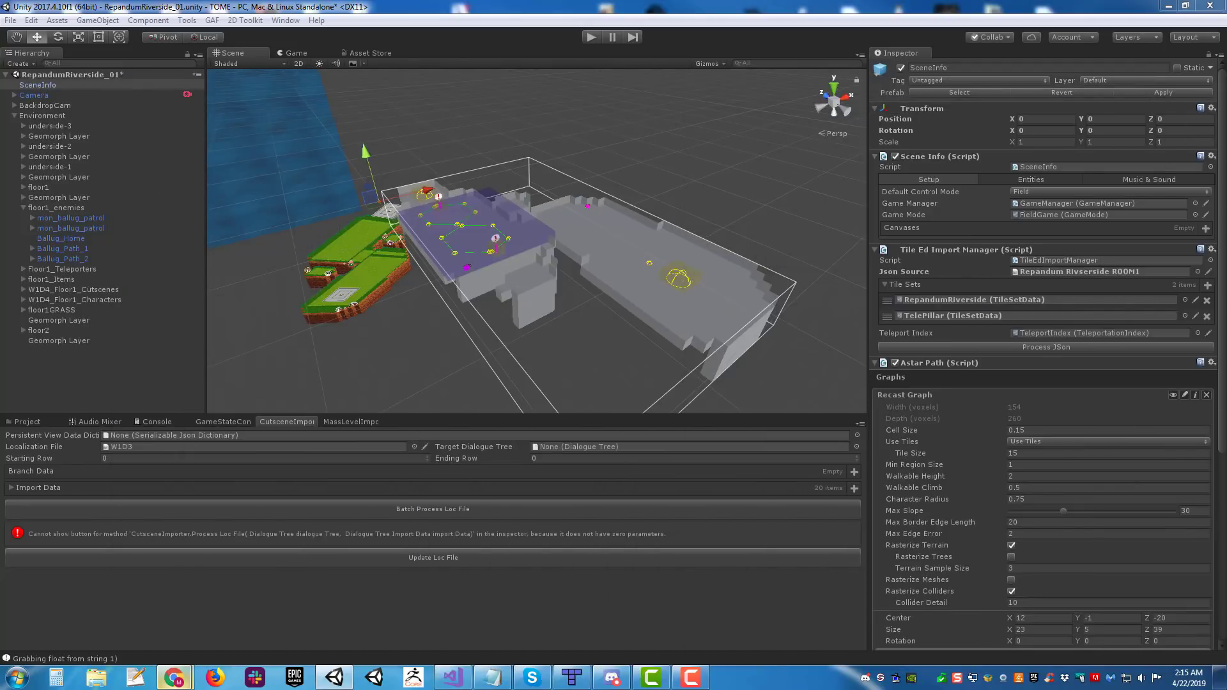
left_click(12, 488)
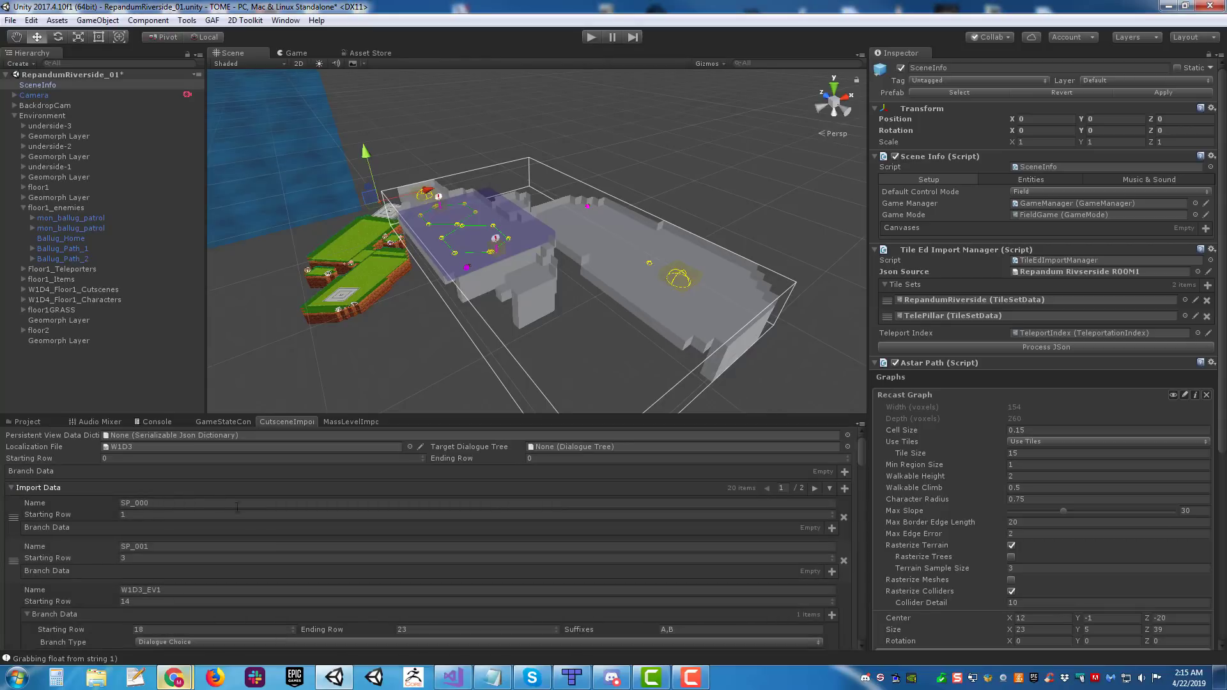
scroll(593, 574, "down", 10)
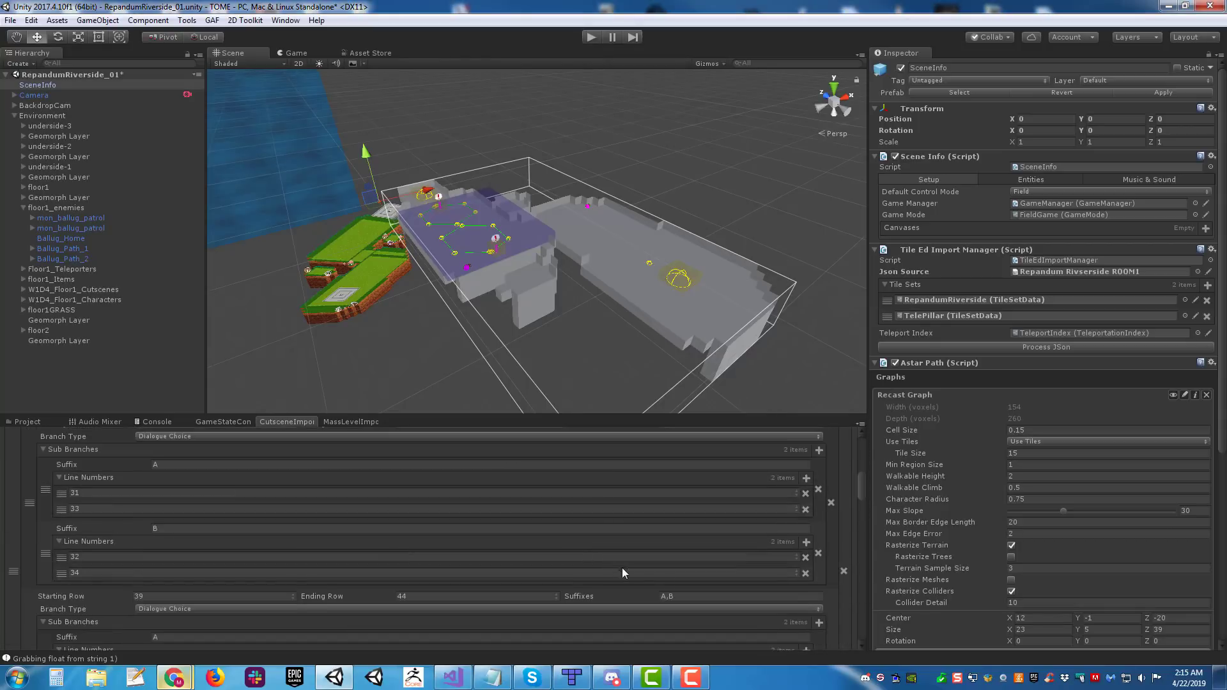
scroll(670, 574, "down", 10)
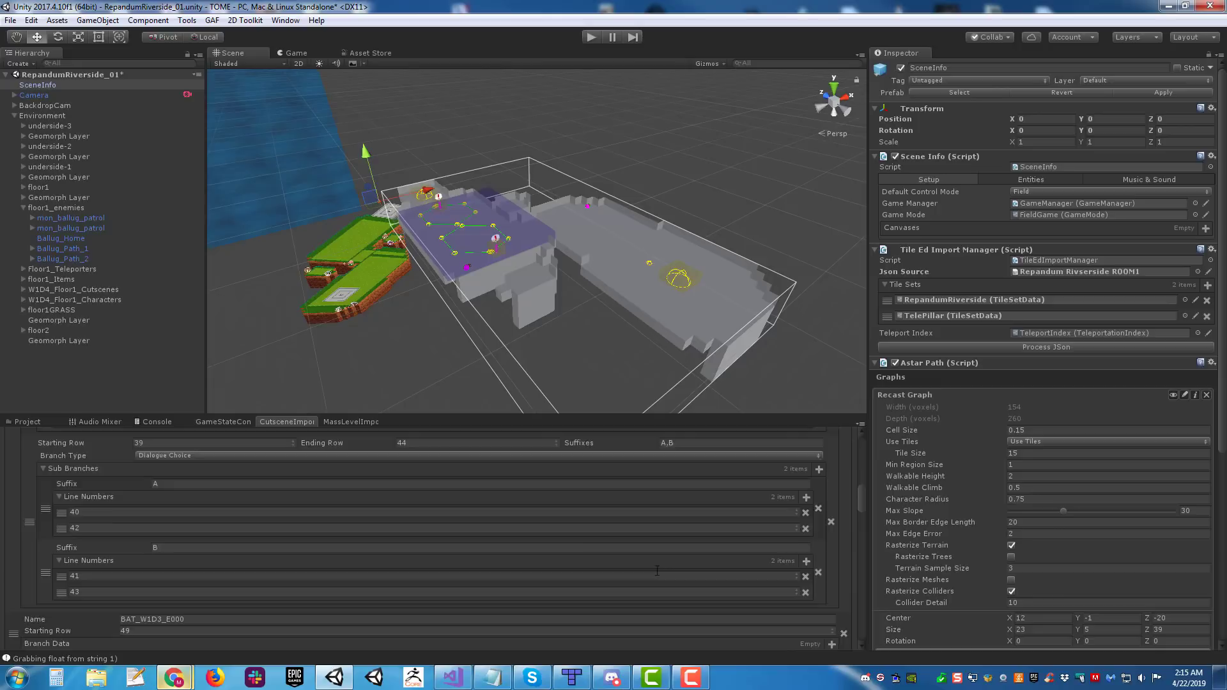
scroll(662, 563, "down", 2)
scroll(567, 529, "up", 20)
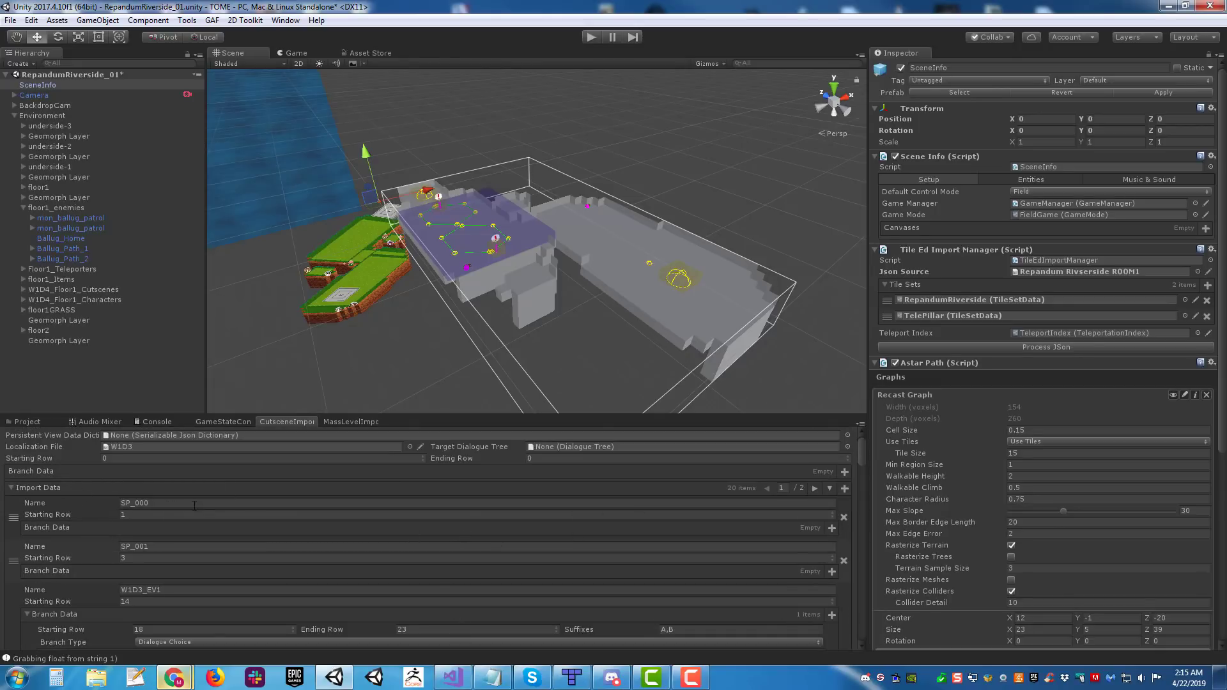
scroll(315, 513, "down", 1)
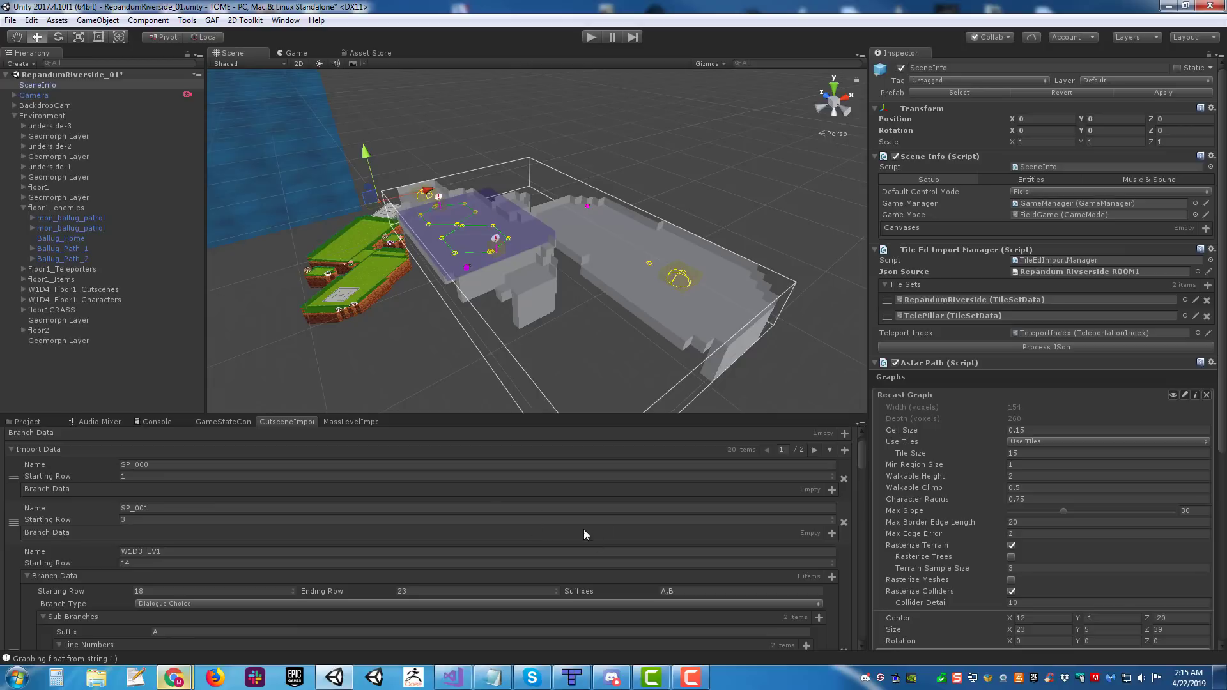
scroll(337, 558, "down", 1)
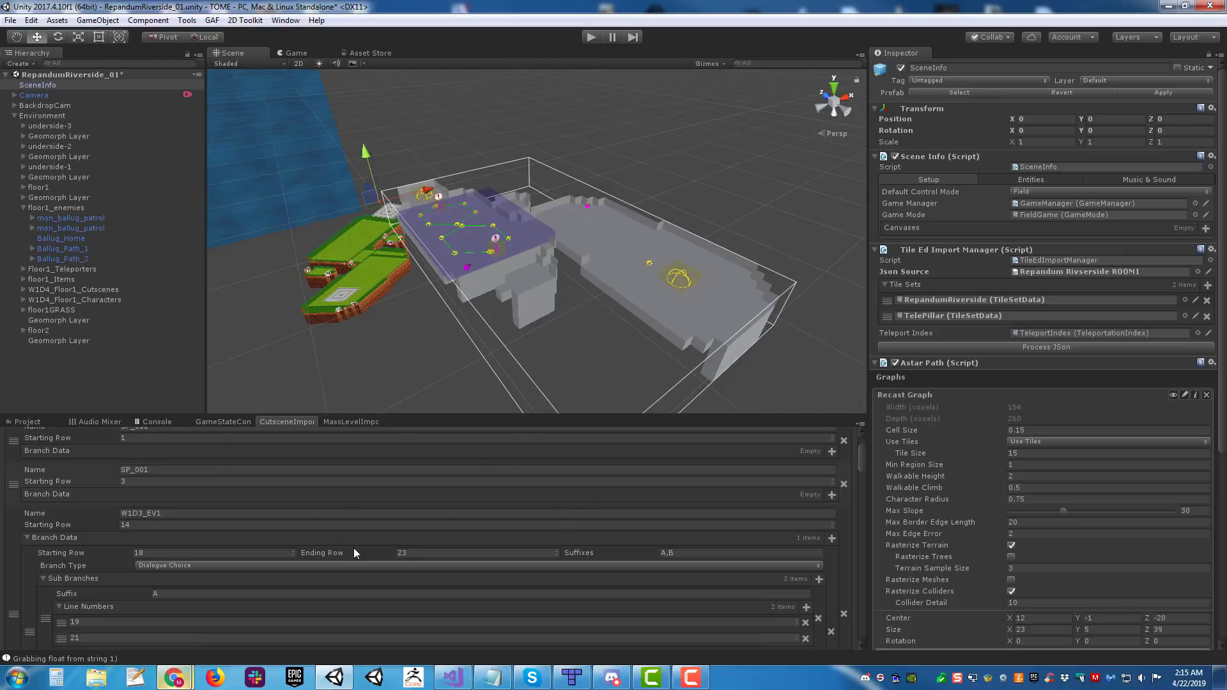
scroll(511, 551, "up", 2)
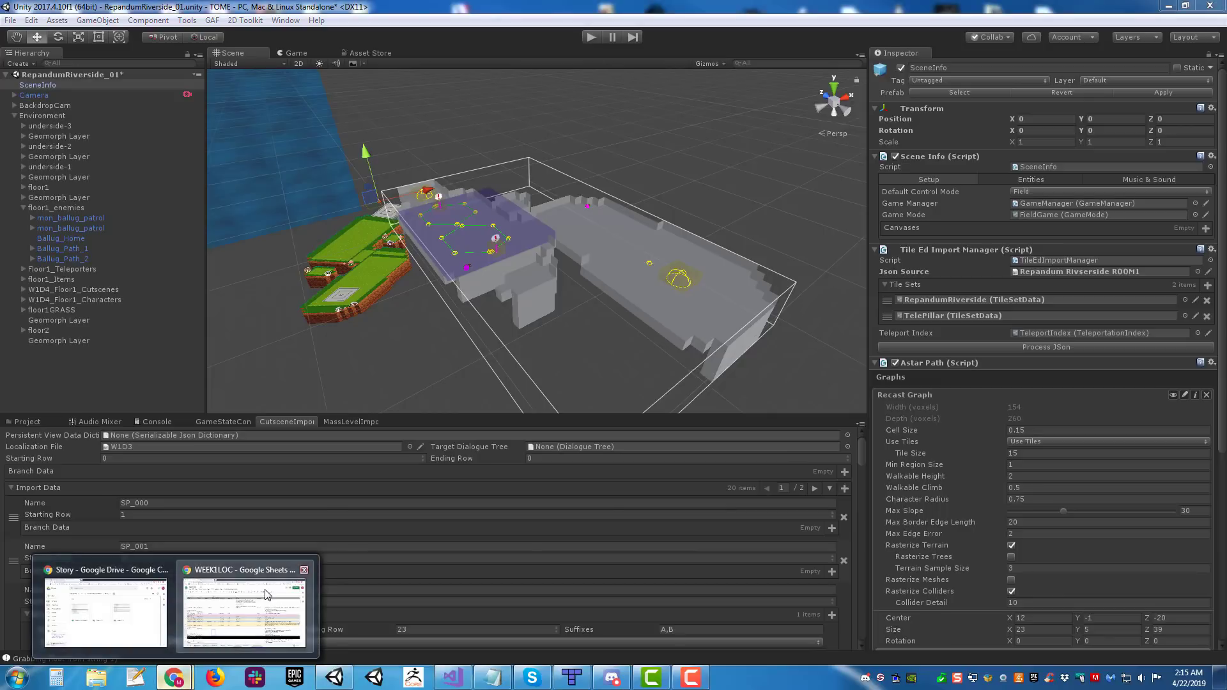
Step: Switch to the WEEK1LOC spreadsheet and review the W1D3 sheet's scene rows from SP_000 through W1D3_EV4
left_click_drag(1226, 115, 377, 0)
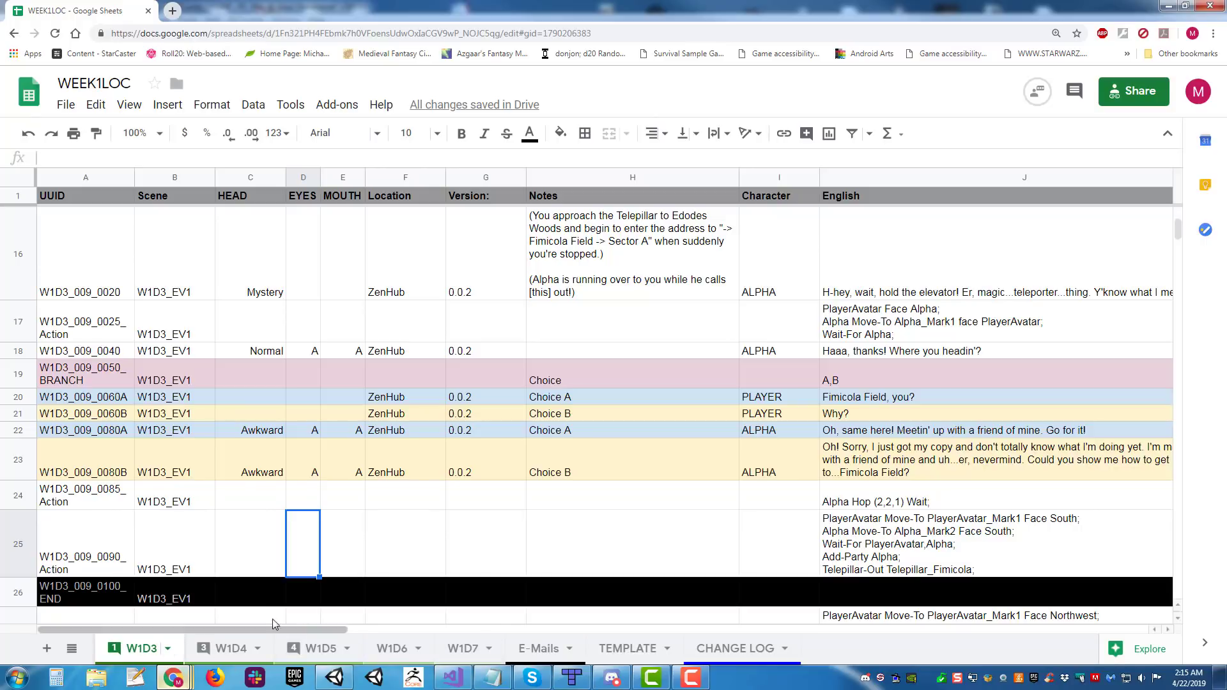
scroll(391, 406, "up", 8)
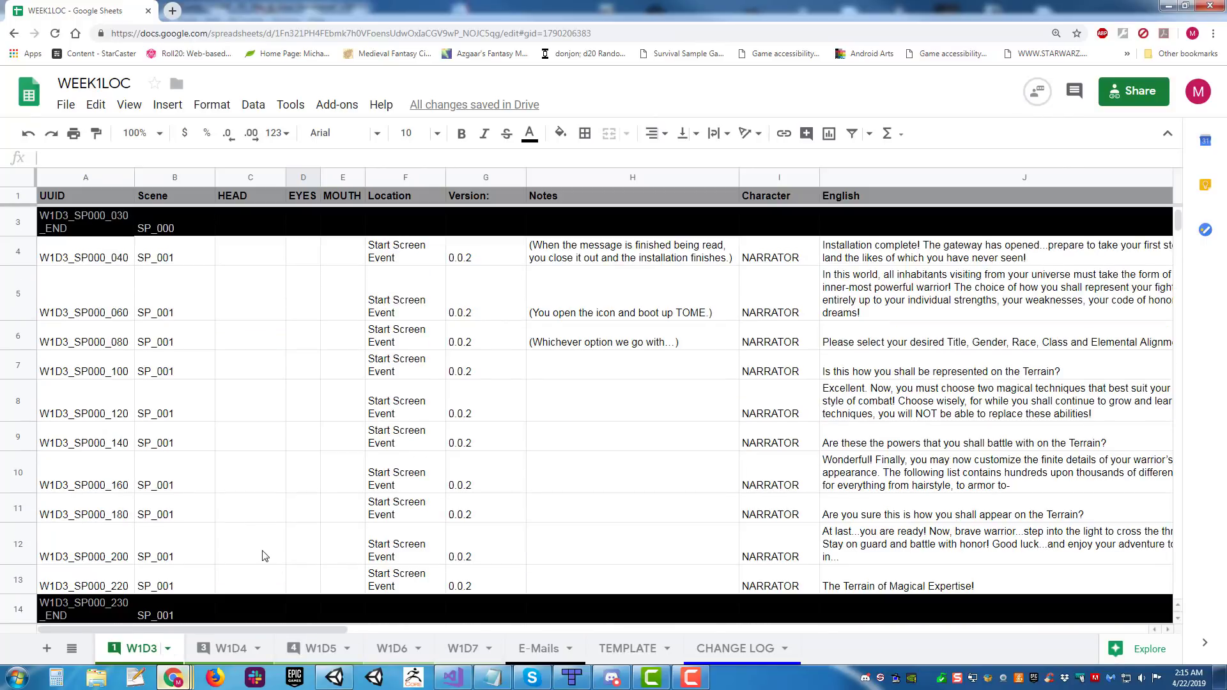
scroll(265, 555, "up", 1)
scroll(268, 540, "down", 10)
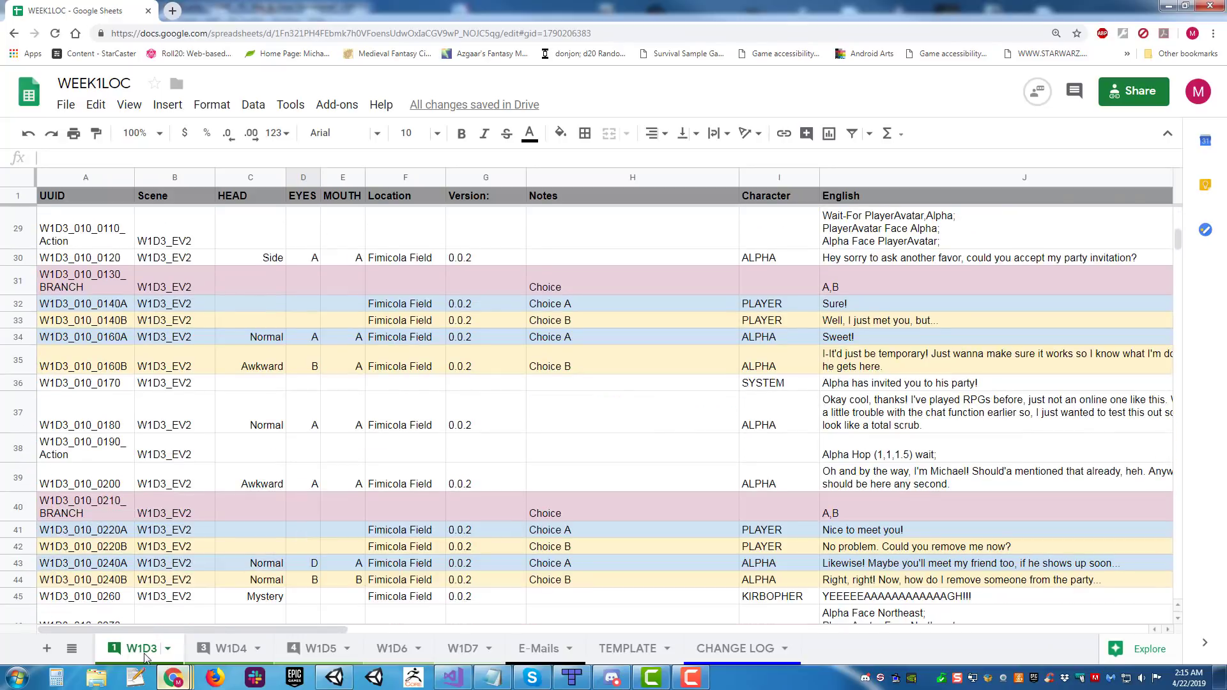
scroll(320, 448, "down", 15)
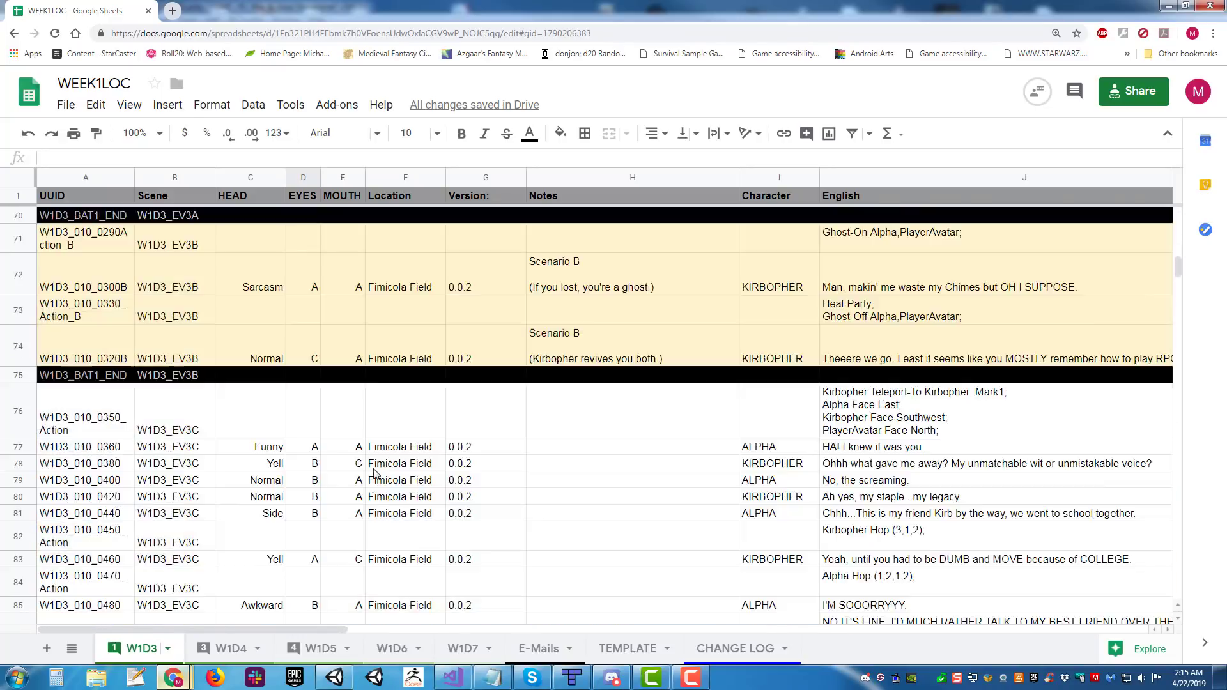
scroll(375, 474, "down", 20)
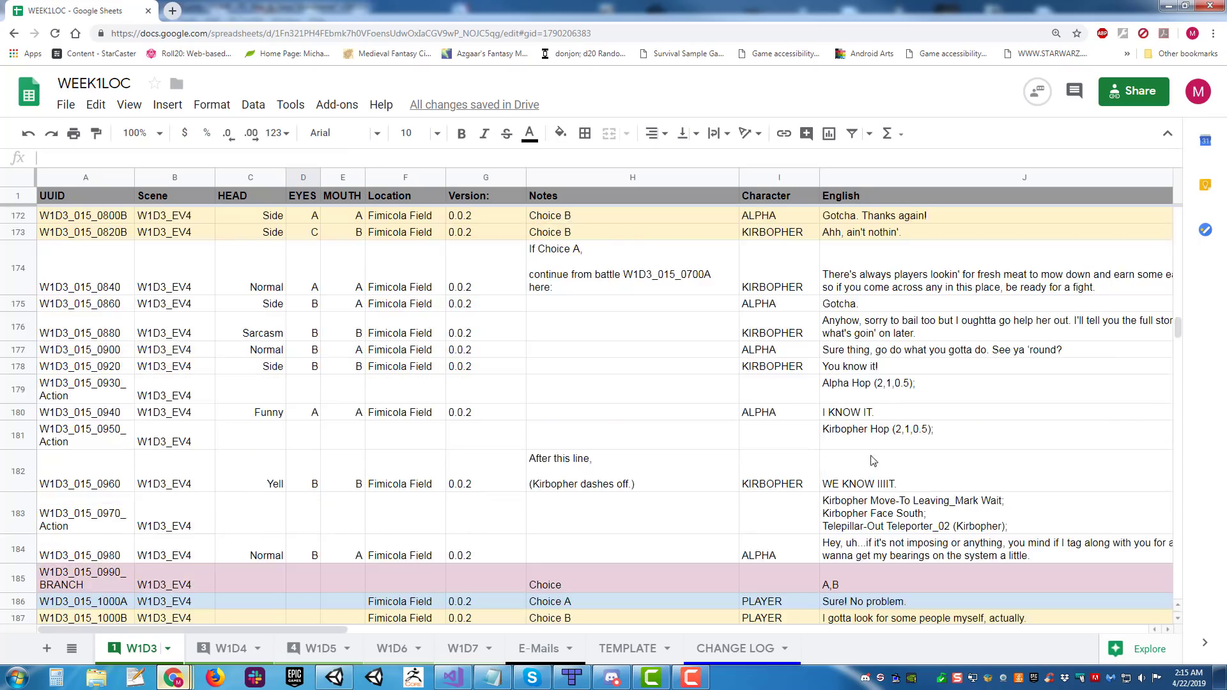
scroll(872, 457, "down", 12)
left_click_drag(1180, 346, 1180, 185)
Step: Return to Unity and clear the W1D3_EV1 asset search to list the whole W1D3 dialogue tree folder
left_click(1170, 6)
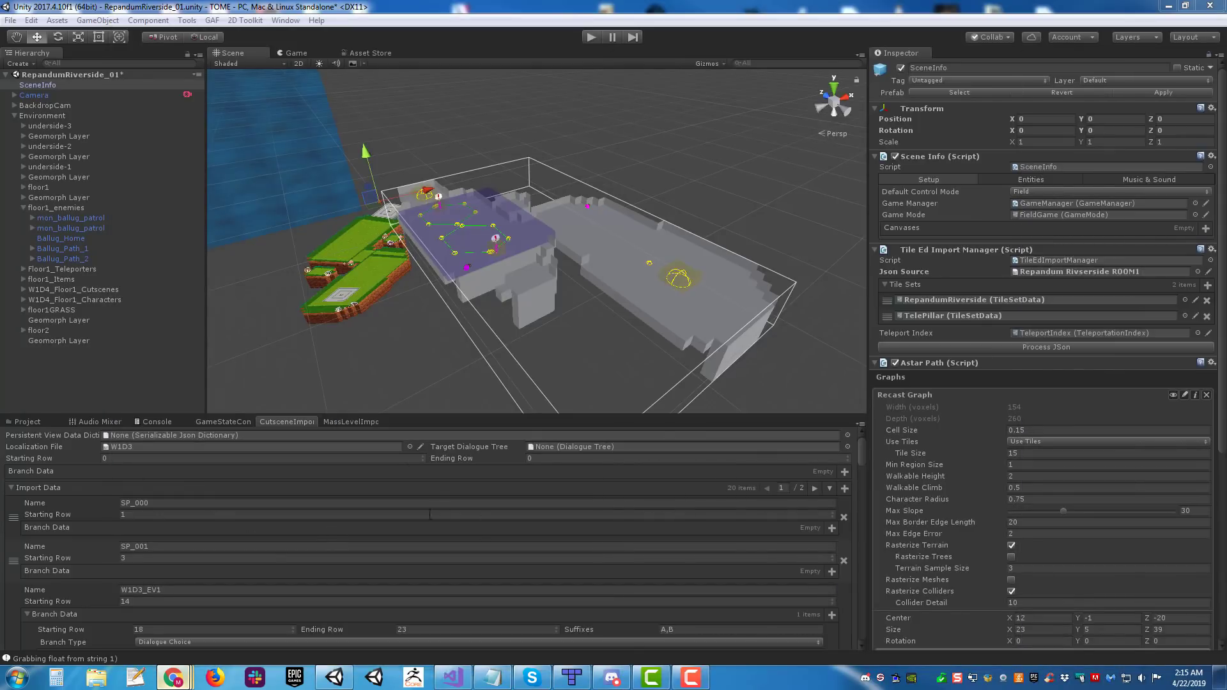
left_click(32, 420)
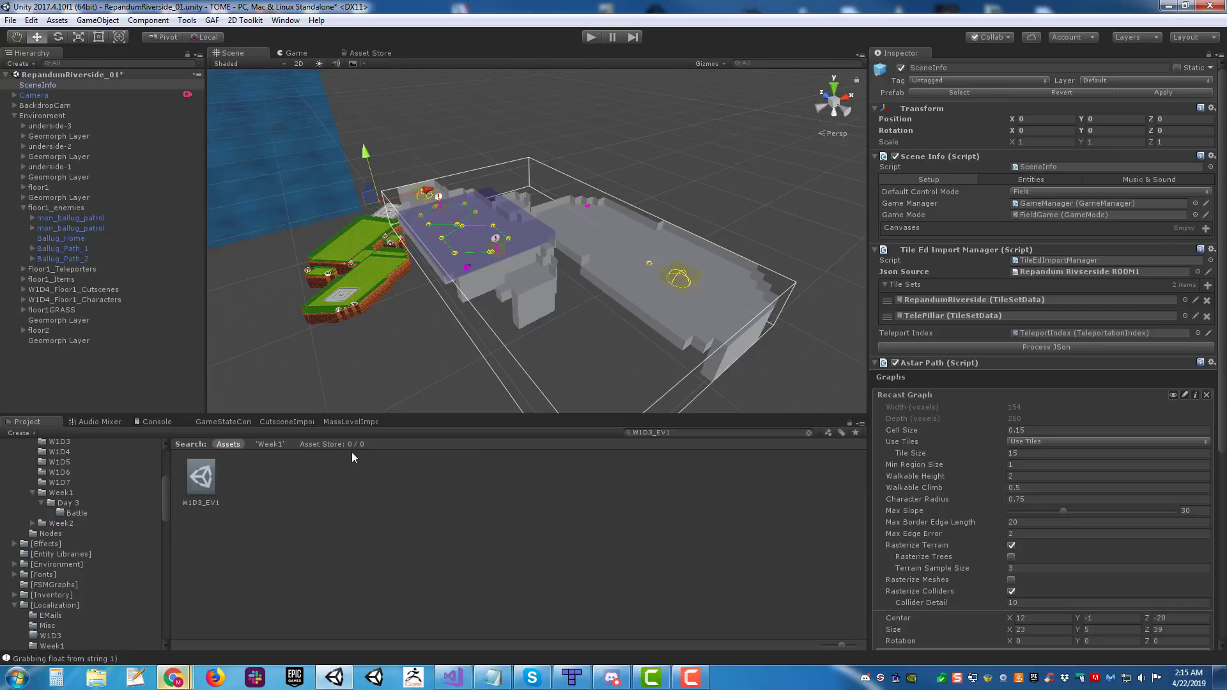
left_click(202, 478)
left_click(707, 427)
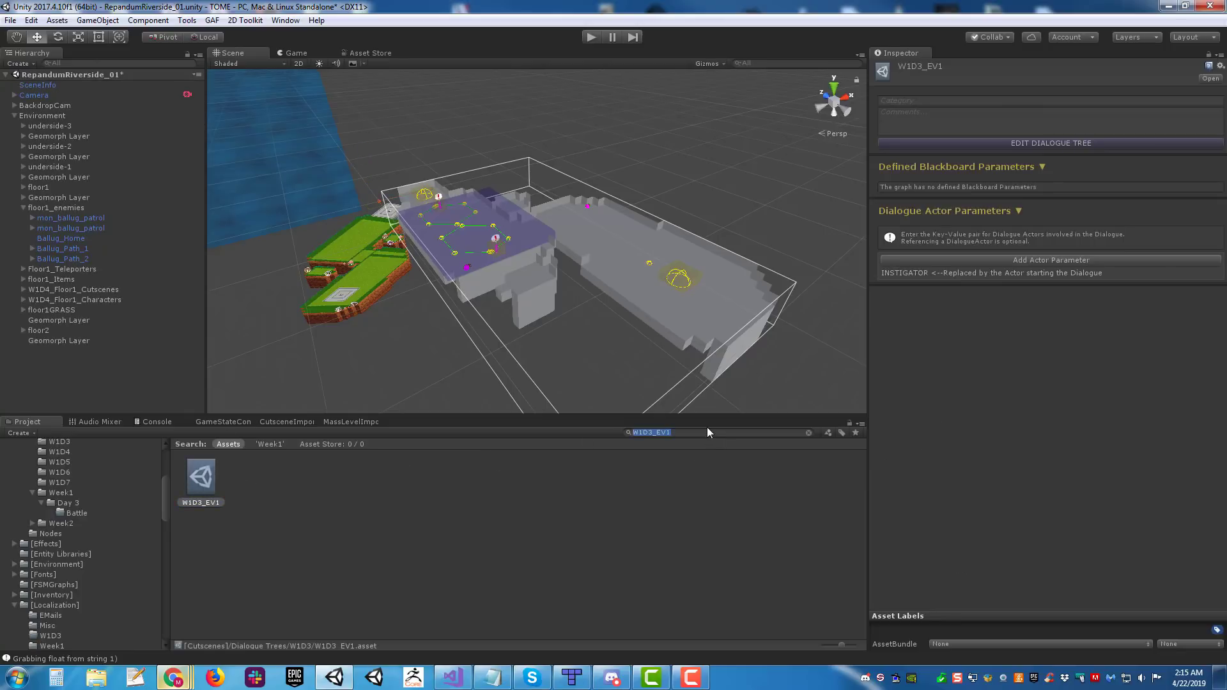
key("BackSpace")
Step: Look through the imported dialogue tree assets in the W1D3 folder, including SP_001 and W1D3_EV6, and clear the selection
left_click(209, 479)
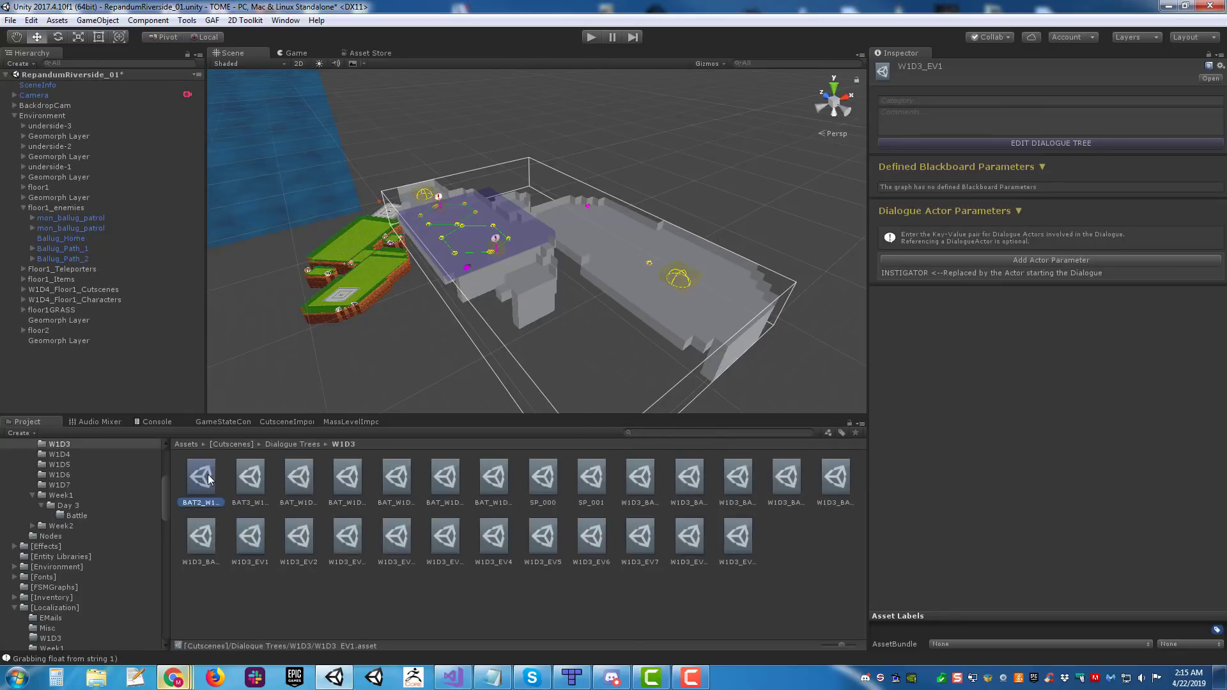
key("Right")
key("Right")
key("Right")
key("Right")
key("Right")
key("Right")
key("Right")
key("Right")
key("Right")
key("Right")
key("Right")
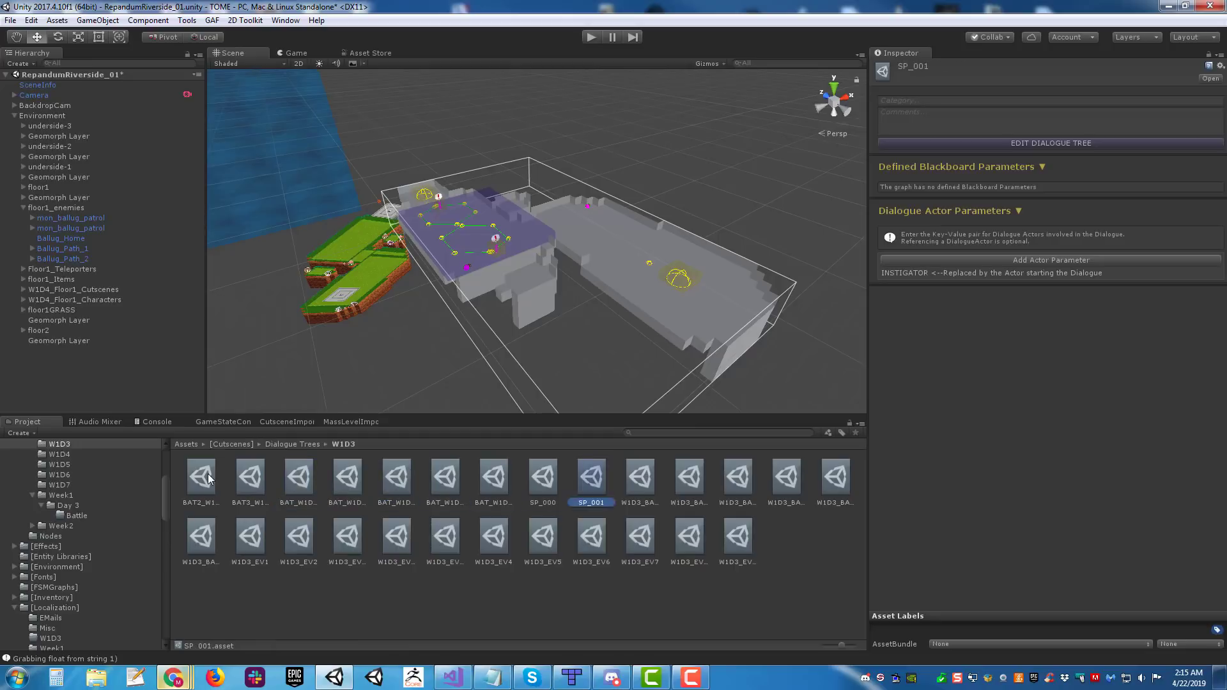
key("Down")
key("Left")
key("Left")
key("Left")
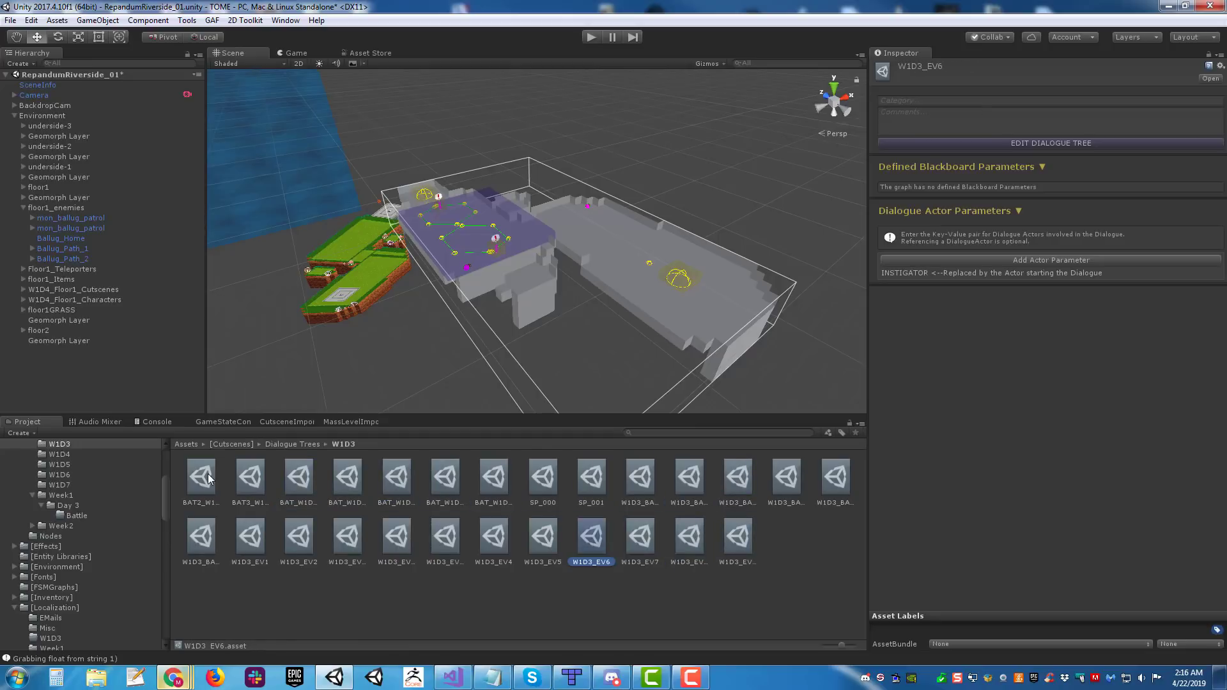
left_click(556, 615)
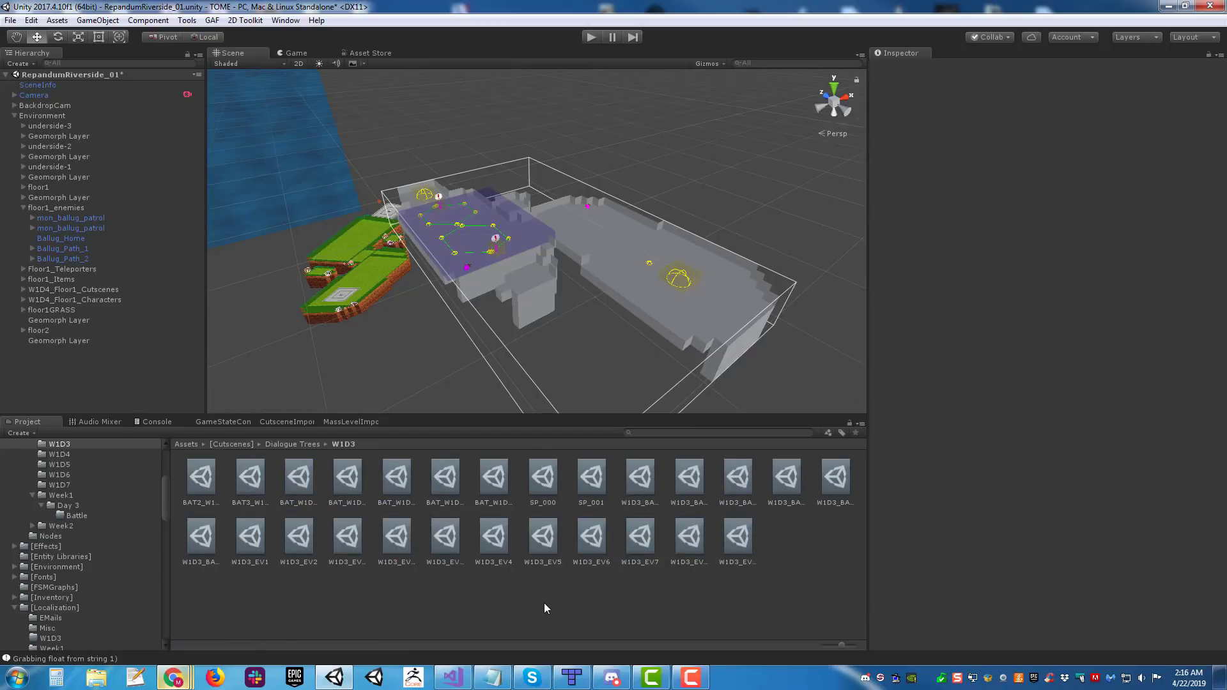
Step: Collapse the Import Data list in the Cutscene Importer and check the W1D3 dialogue tree folder again
left_click(277, 421)
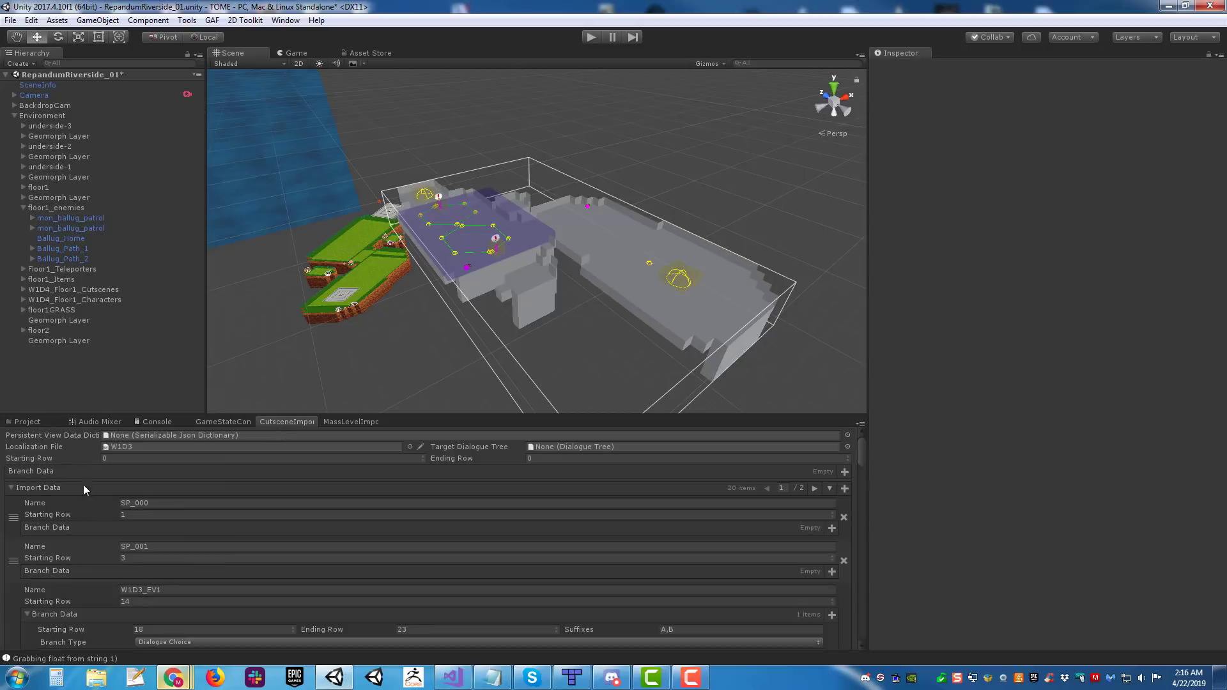
left_click(15, 486)
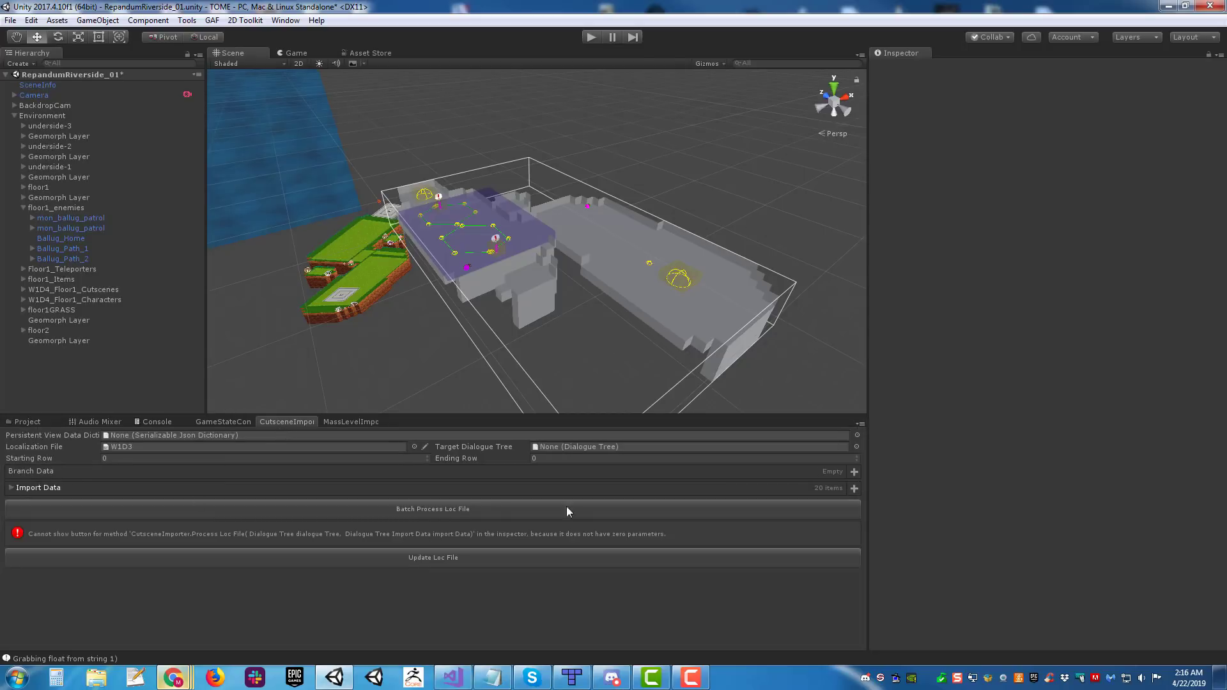
left_click(27, 422)
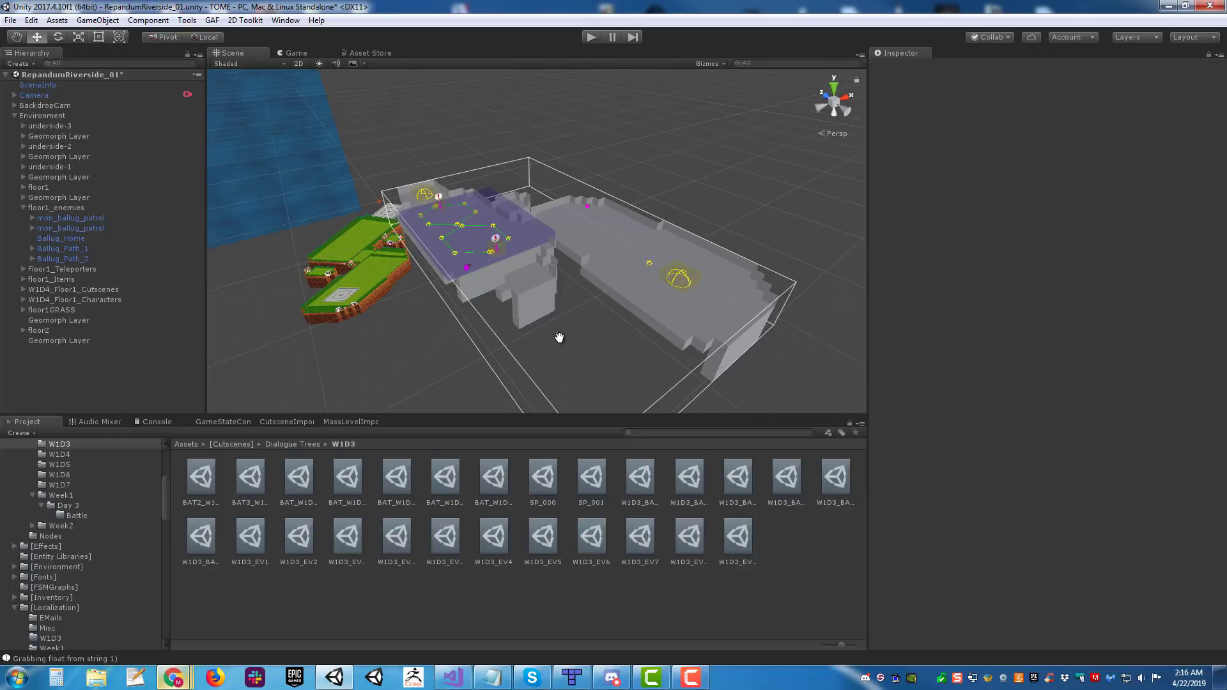
middle_click_drag(560, 337, 569, 376)
scroll(83, 486, "up", 2)
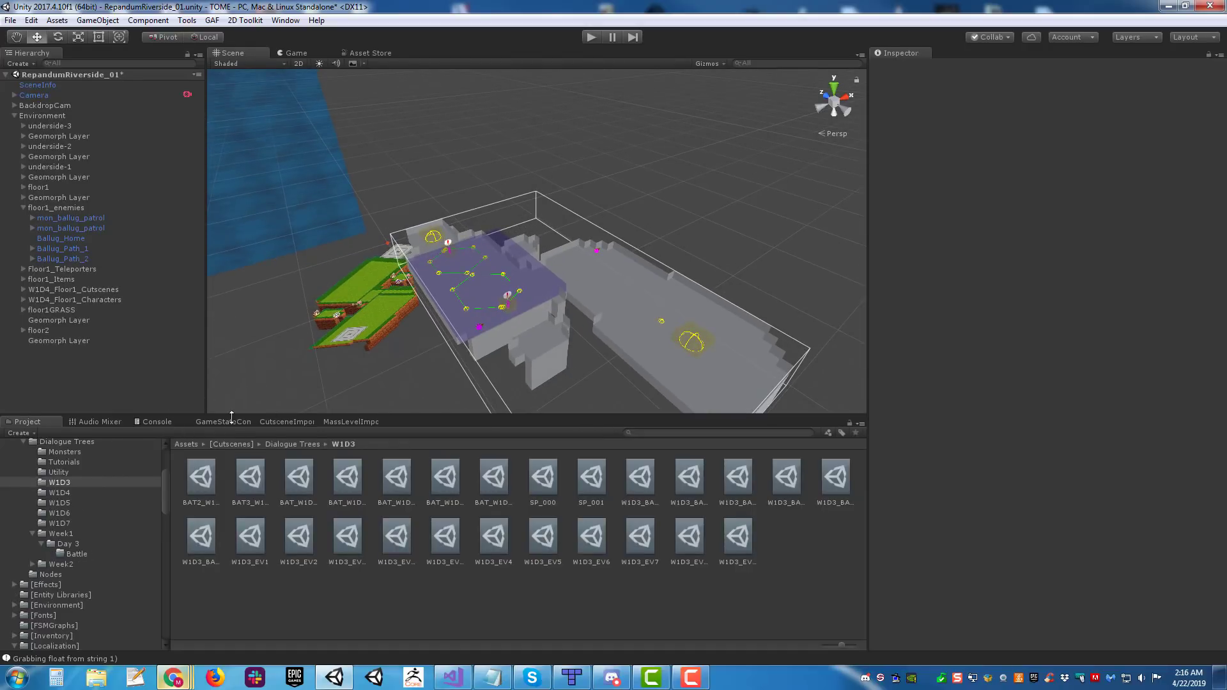
Step: Set the Cutscene Importer's Localization File to W1D4
left_click(288, 423)
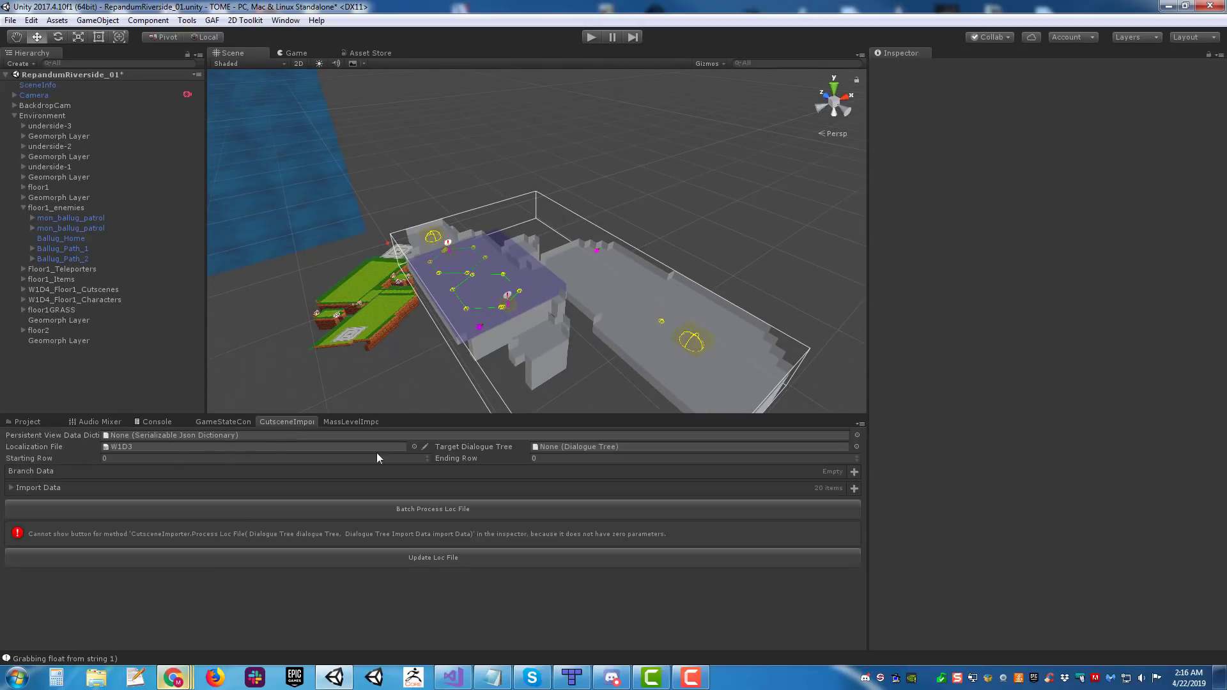
left_click(414, 446)
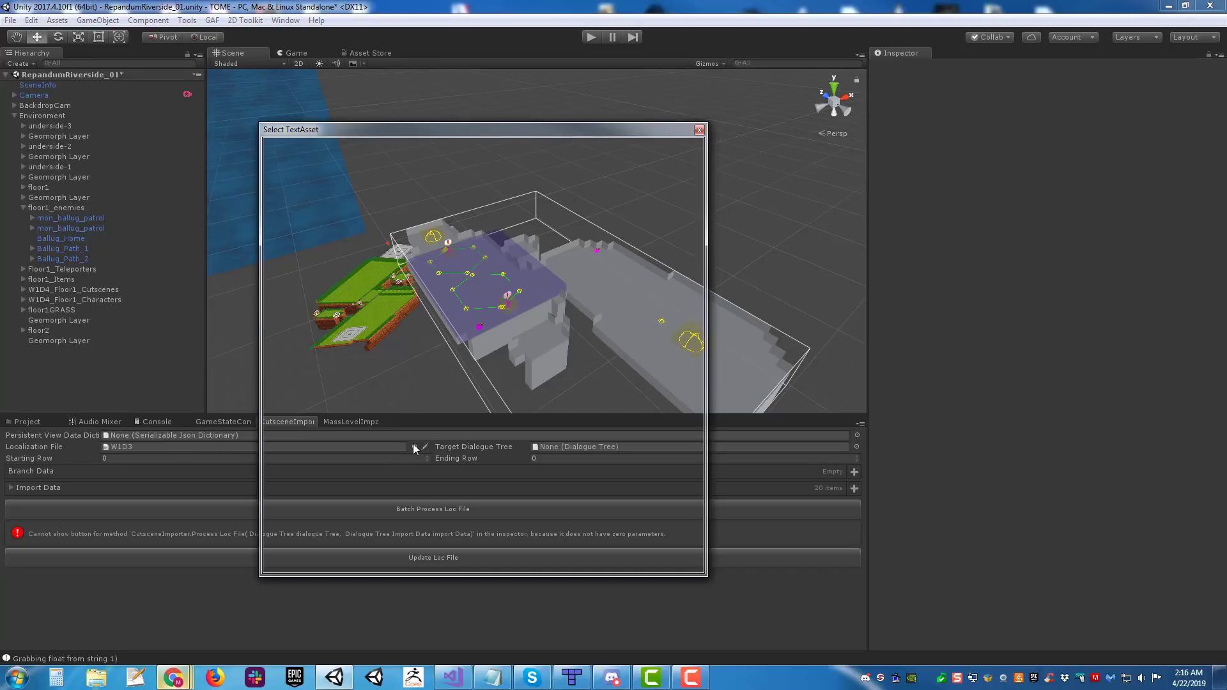
double_click(312, 316)
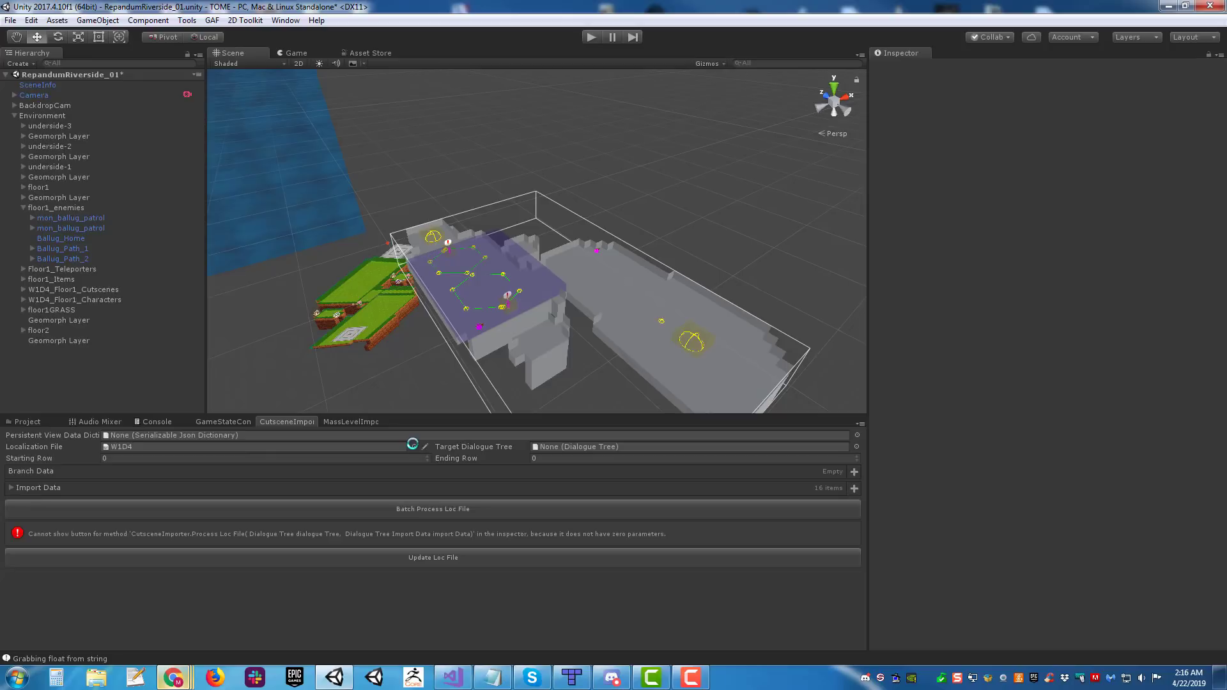
Step: Set the Cutscene Importer's Localization File to W1D5 and batch process it
left_click(413, 446)
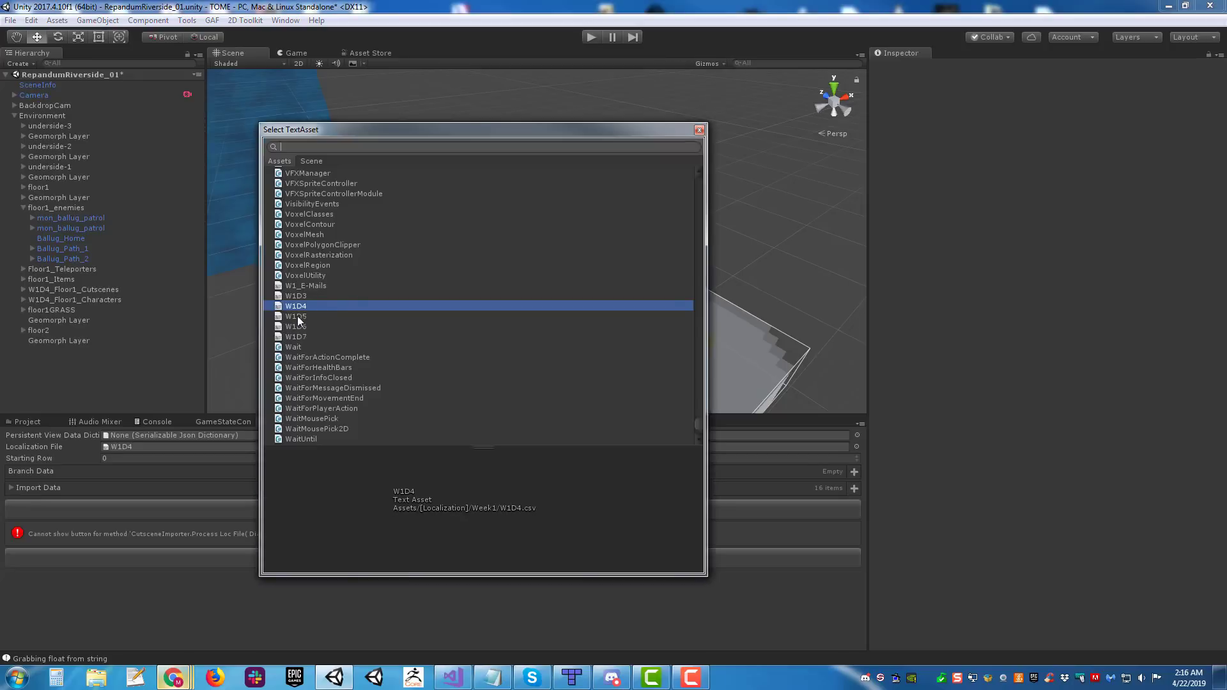
double_click(297, 316)
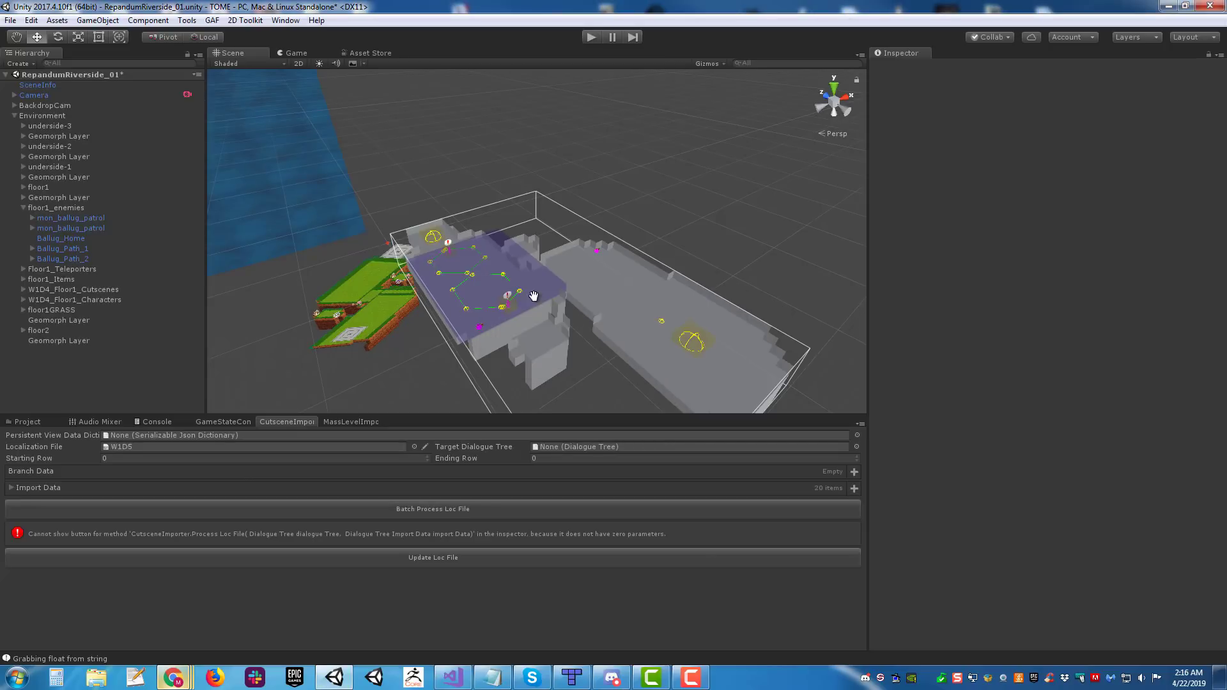
middle_click_drag(534, 295, 578, 298)
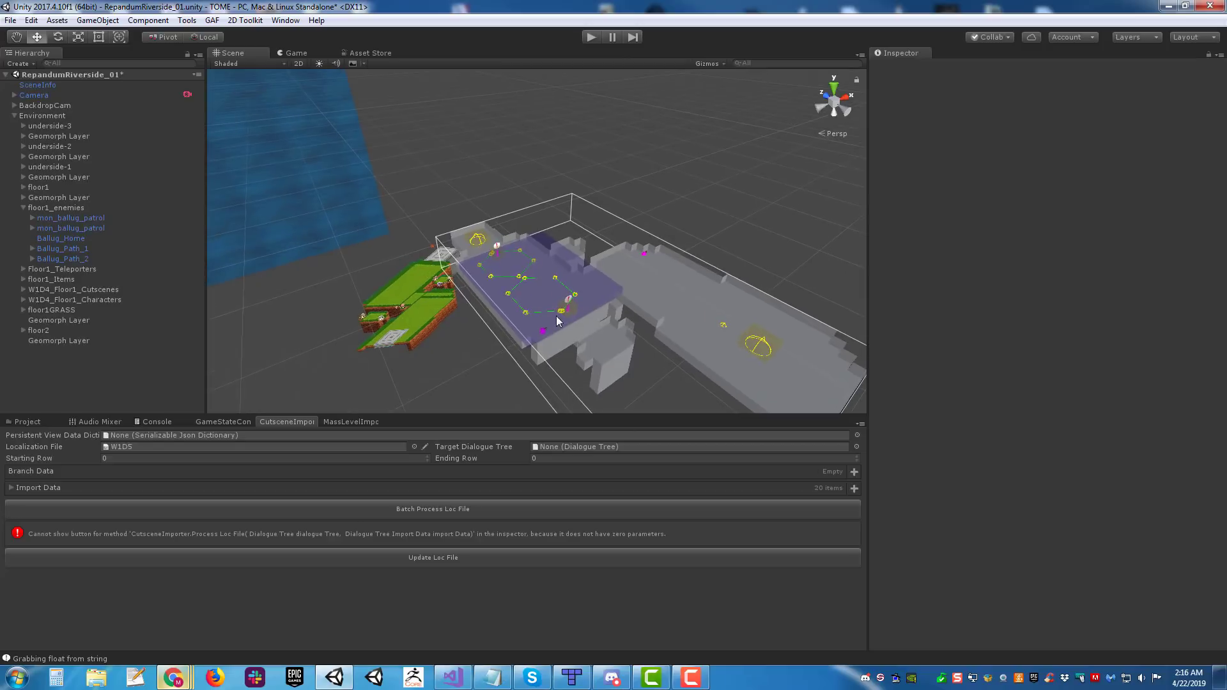
Step: Set the Cutscene Importer's Localization File to W1D6 and batch process it
left_click(414, 447)
double_click(301, 317)
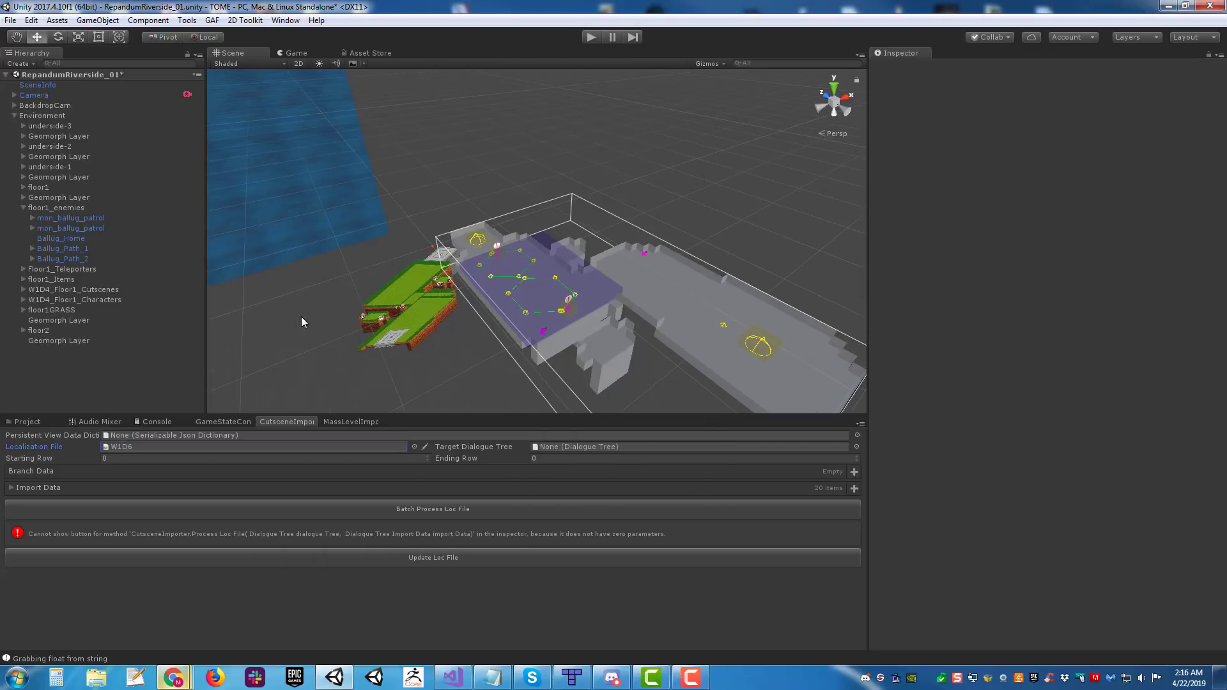
left_click(397, 514)
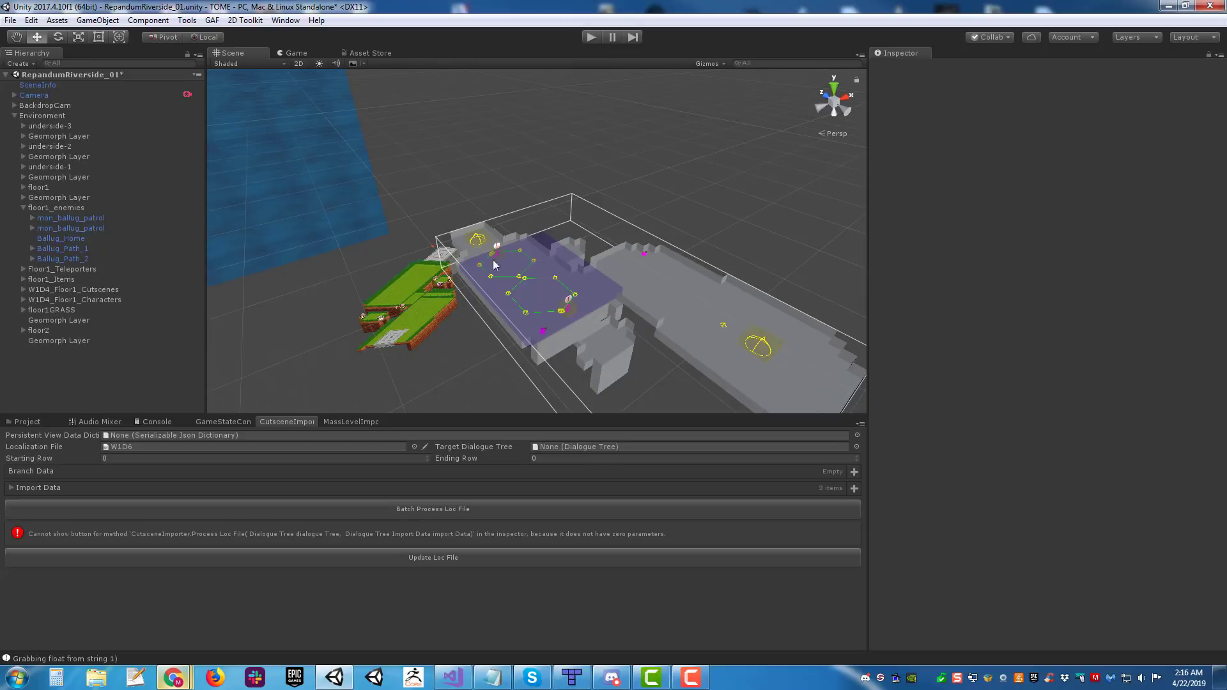
middle_click_drag(482, 338, 460, 324)
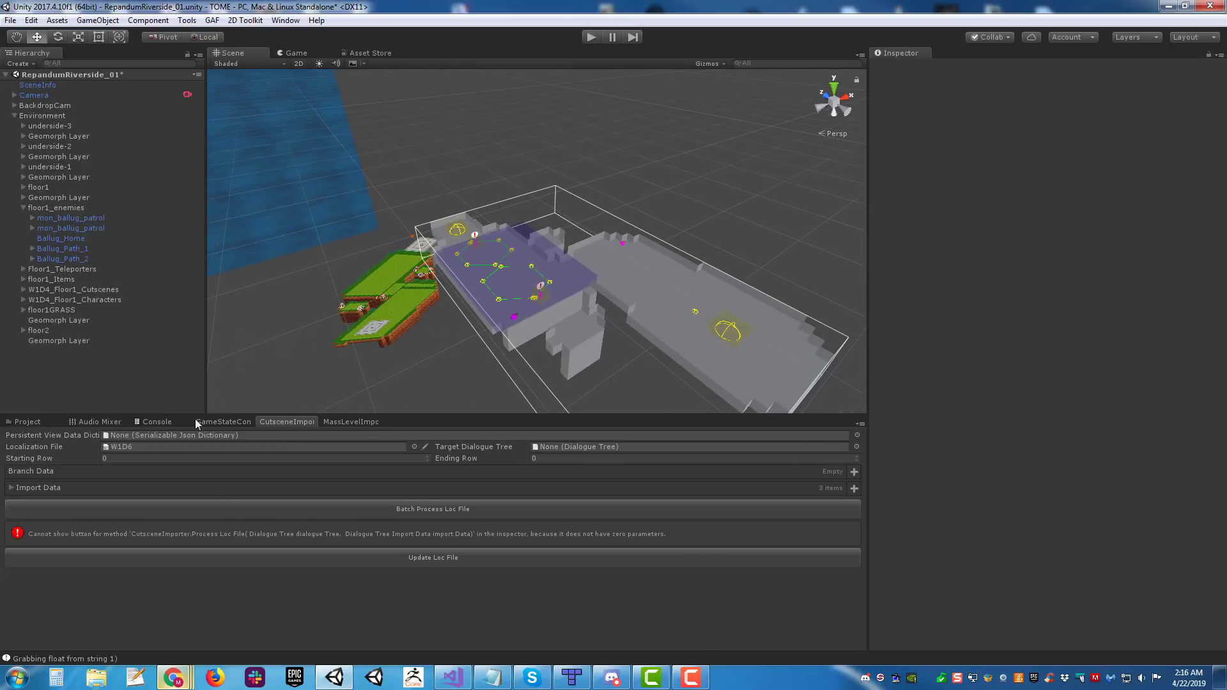
Step: Set the Cutscene Importer's Localization File to W1D7 and batch process it
left_click(414, 447)
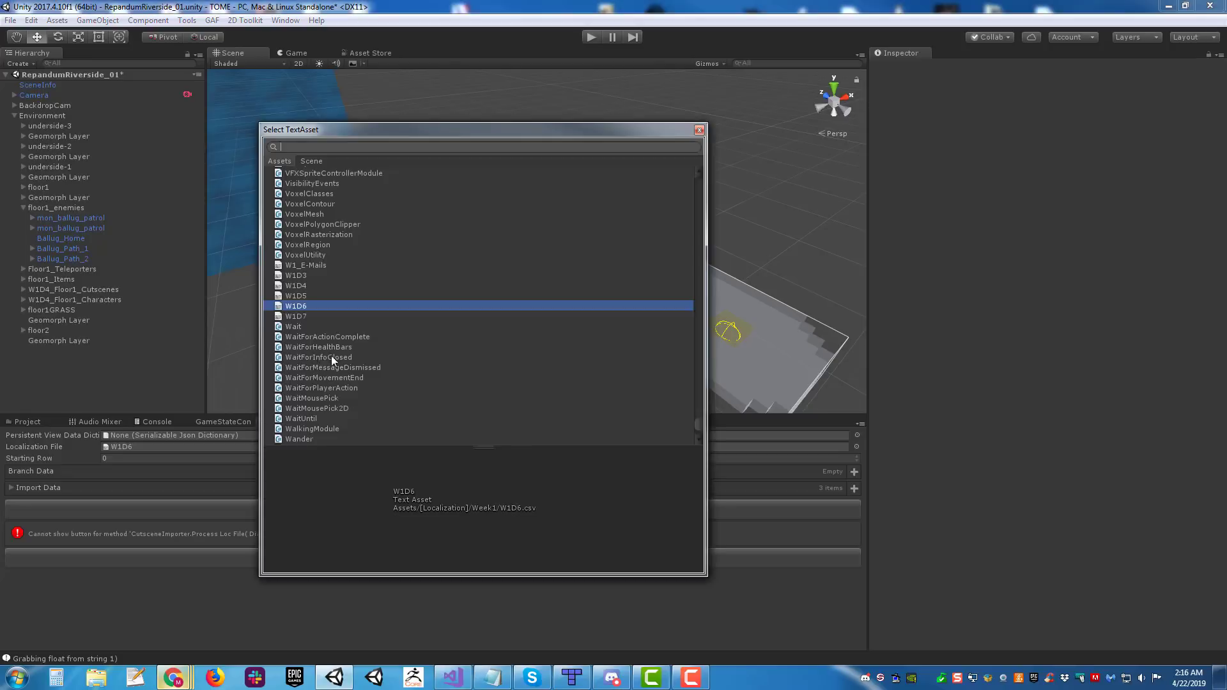
double_click(298, 317)
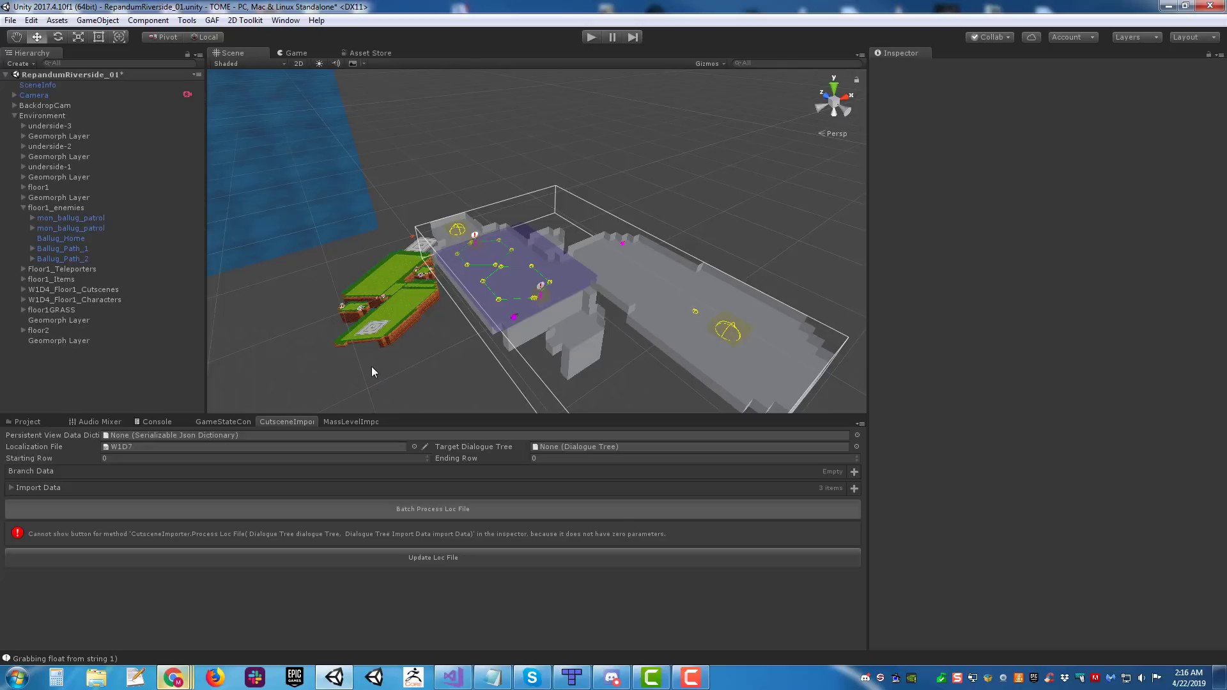
mouse_move(515, 295)
left_mouse_down("alt")
mouse_move(554, 295)
mouse_move(548, 320)
mouse_move(501, 307)
left_mouse_up("alt")
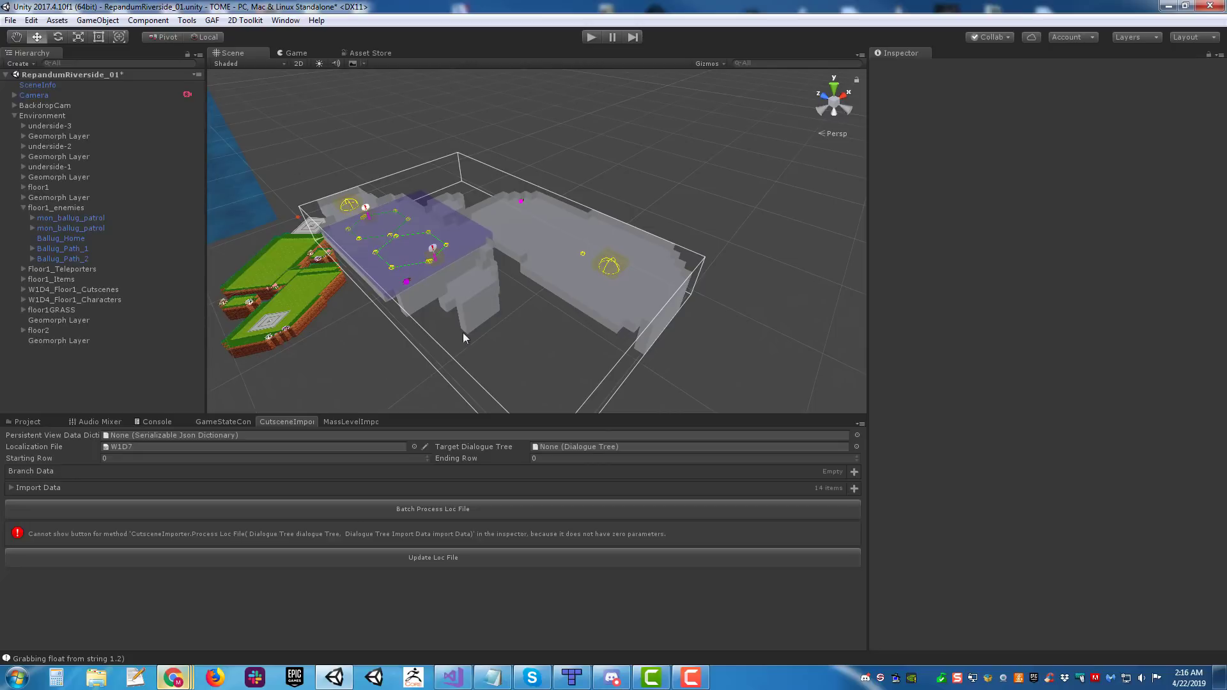
right_click_drag(498, 280, 475, 265)
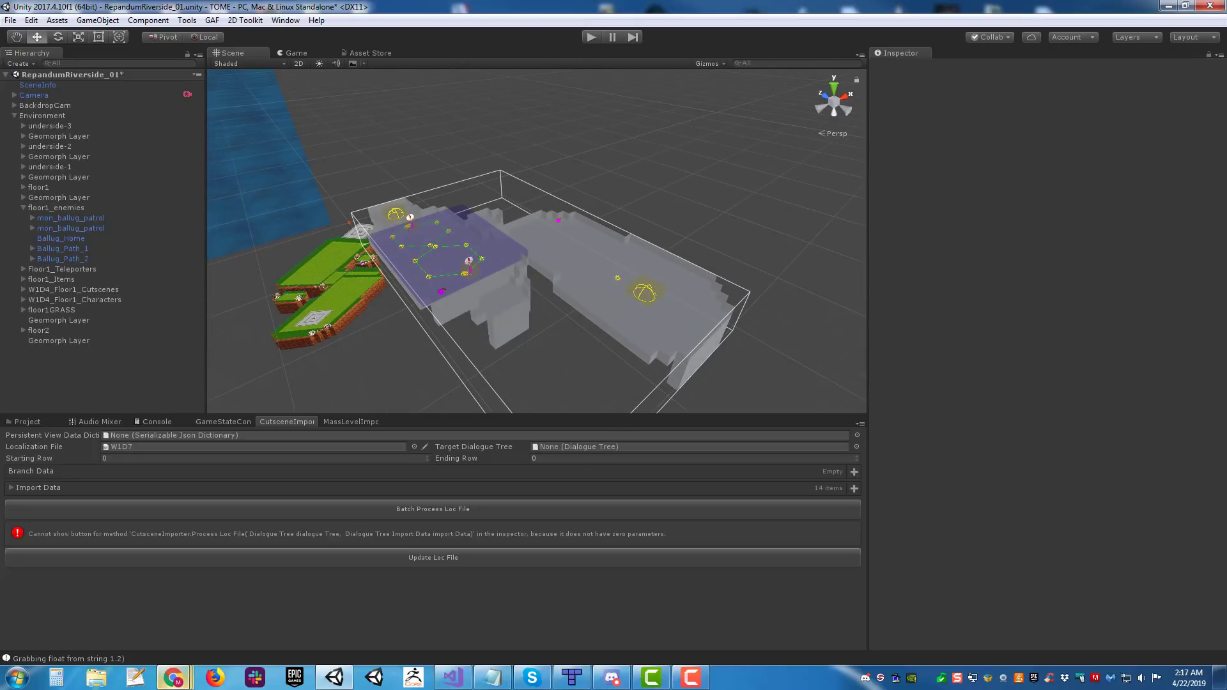
Step: Bring the W1D3_EV6 dialogue tree canvas into view, look over its node sequence, and close the canvas
left_click_drag(1226, 99, 375, 127)
middle_click_drag(712, 309, 918, 442)
middle_click_drag(678, 361, 716, 386)
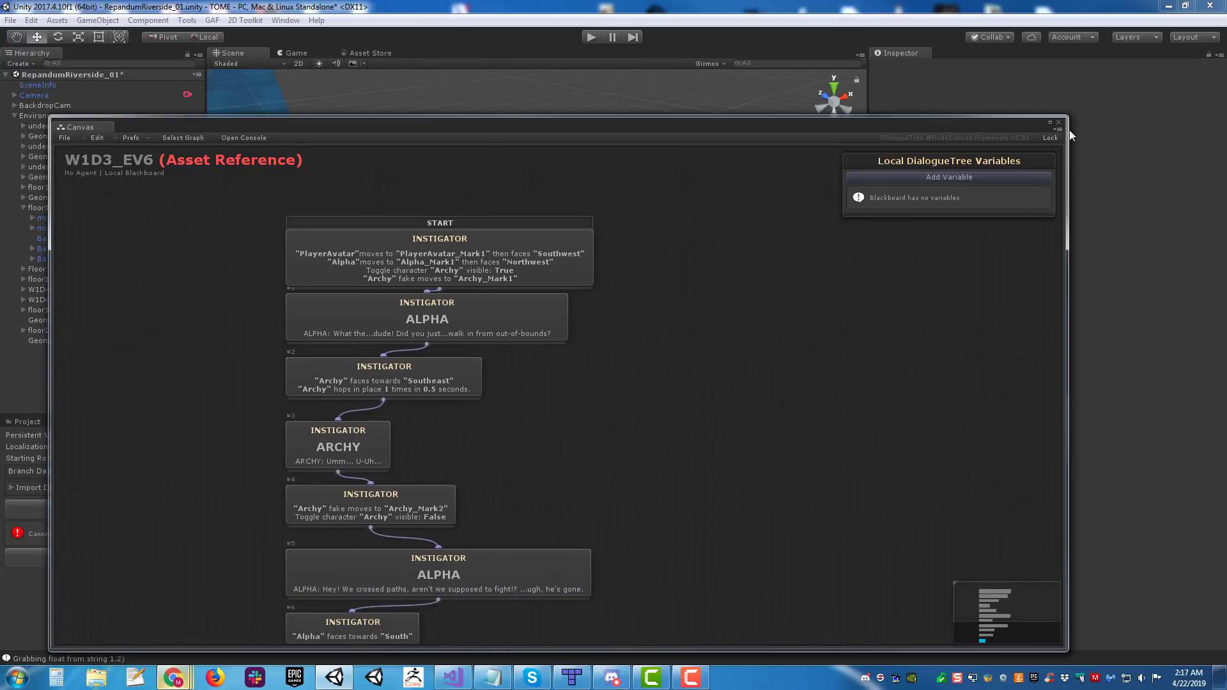
left_click(1060, 123)
left_click_drag(583, 216, 647, 229, "alt")
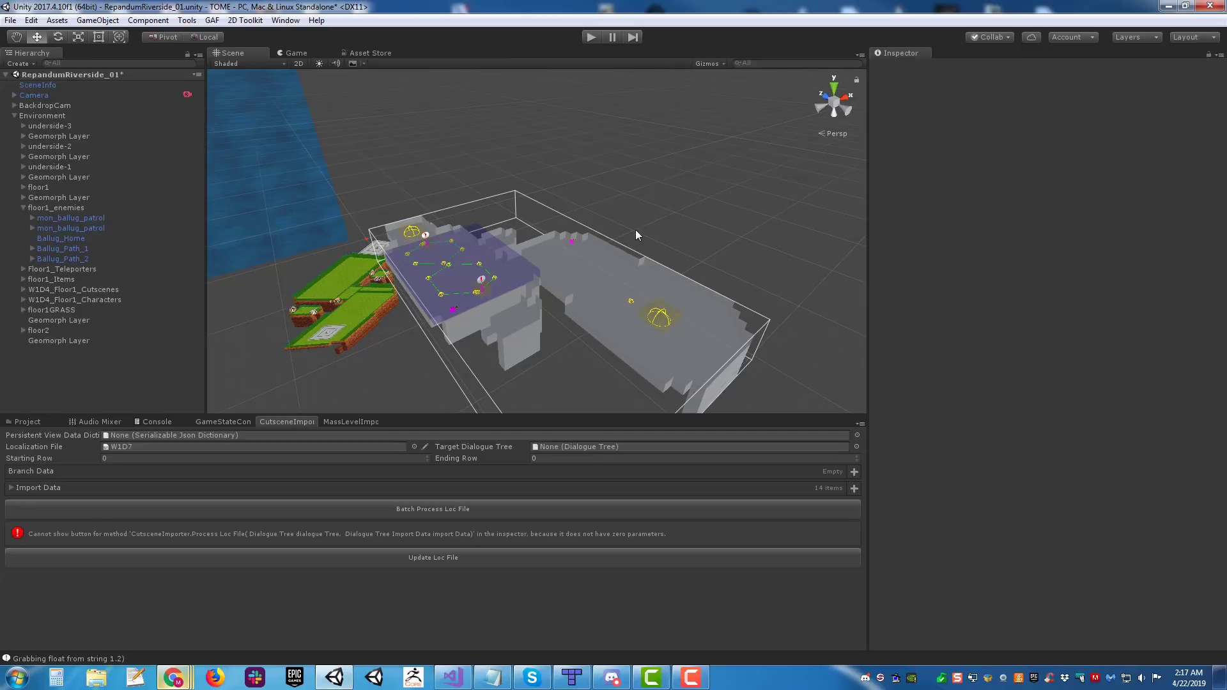
middle_click_drag(627, 210, 679, 248)
right_click_drag(697, 158, 647, 209)
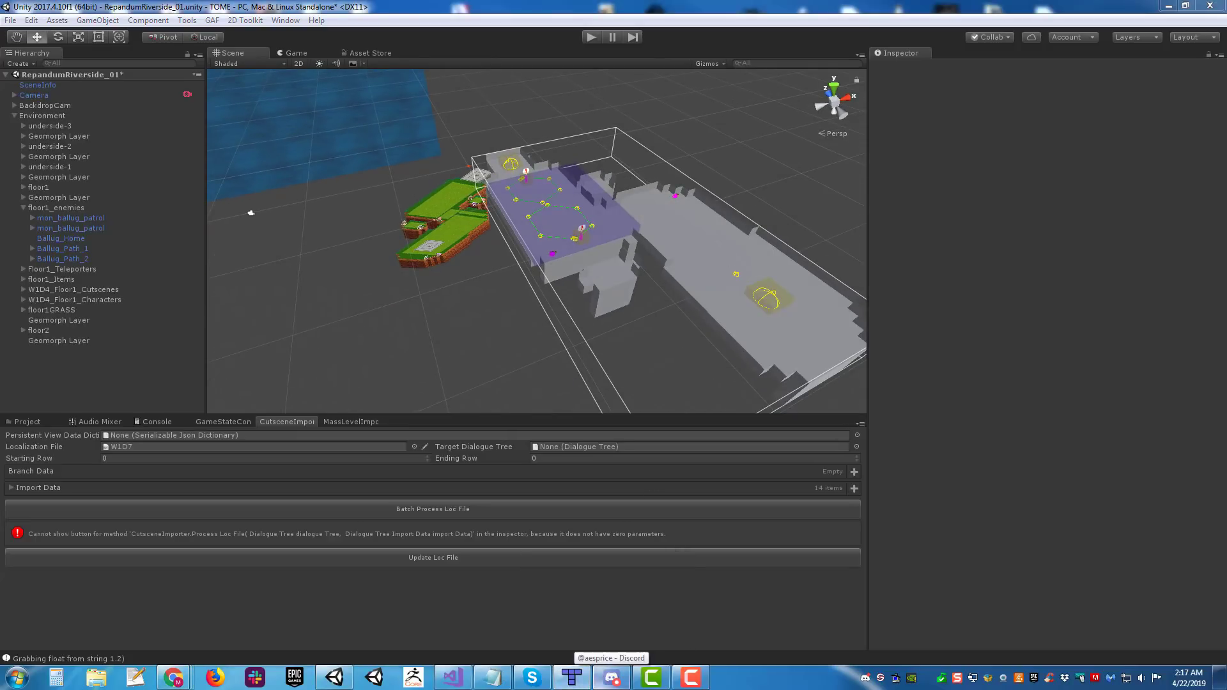
Step: Switch to Tiled, look at the cutscene objects around Teleporter_01 in the Repandum Rivserside ROOM1 map, and move its window off the screen
left_click(572, 677)
middle_click_drag(585, 306, 649, 285)
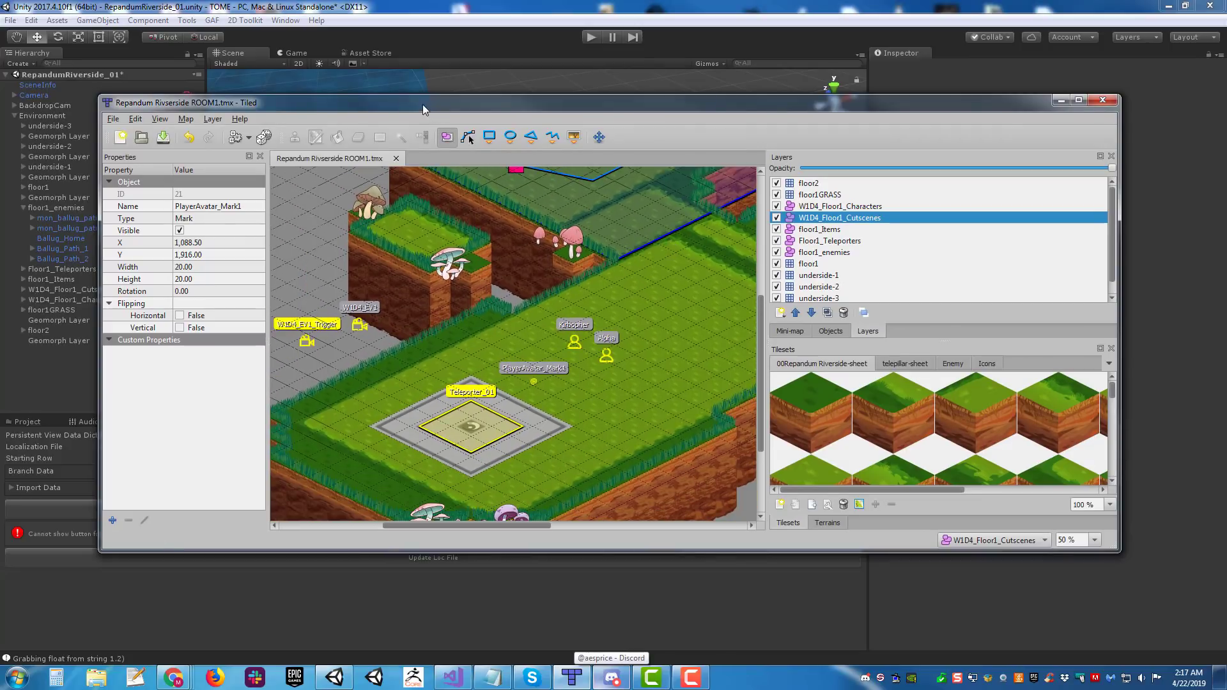
left_click_drag(424, 105, 502, 114)
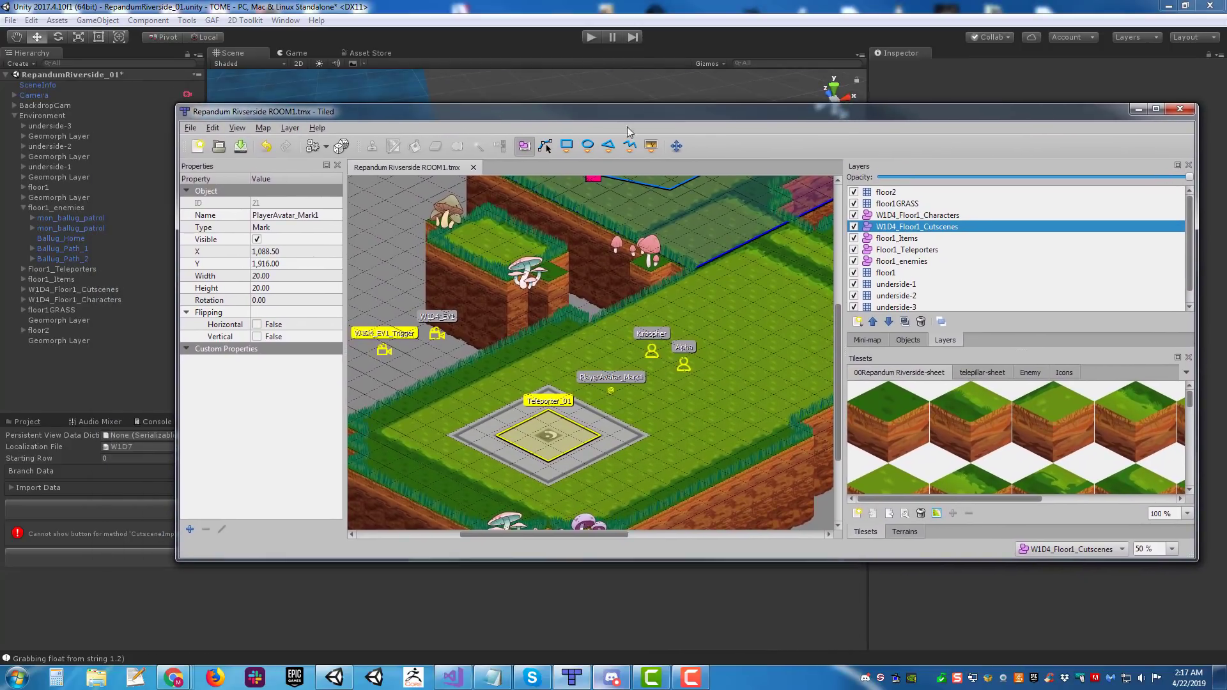
left_click_drag(627, 126, 1226, 134)
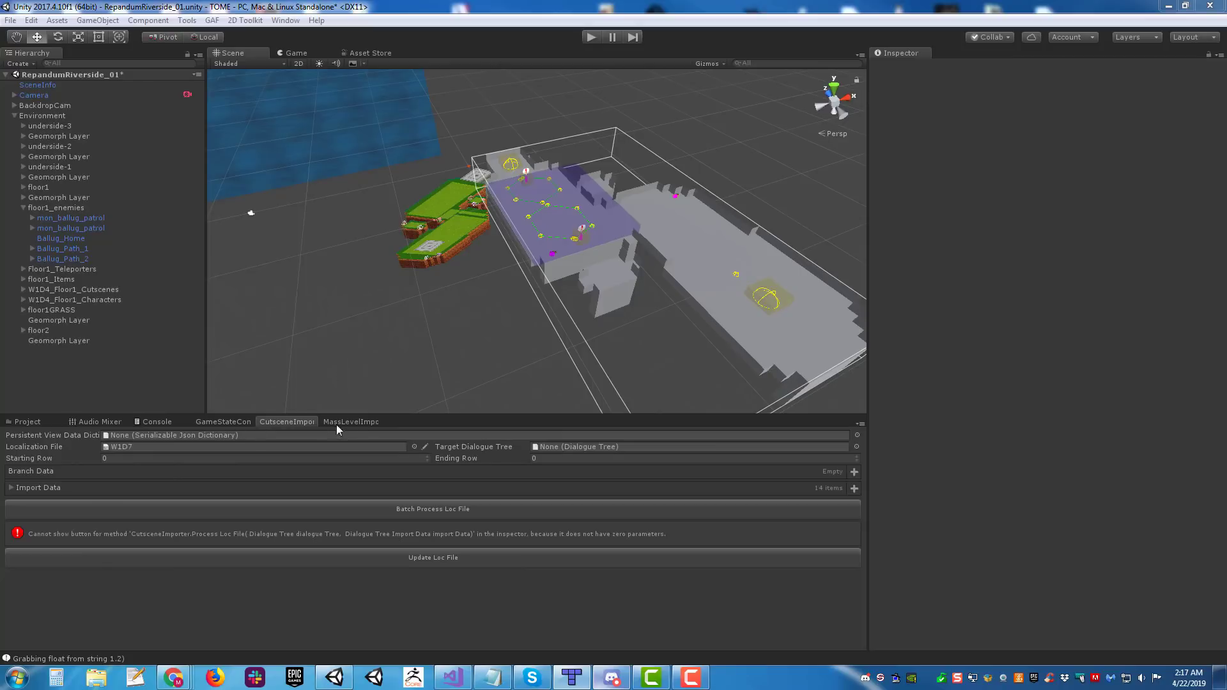
Step: Show the W1D3 dialogue tree folder in Unity, and open the Mass Level Importer to view its level creation options
left_click_drag(780, 258, 387, 334, "alt")
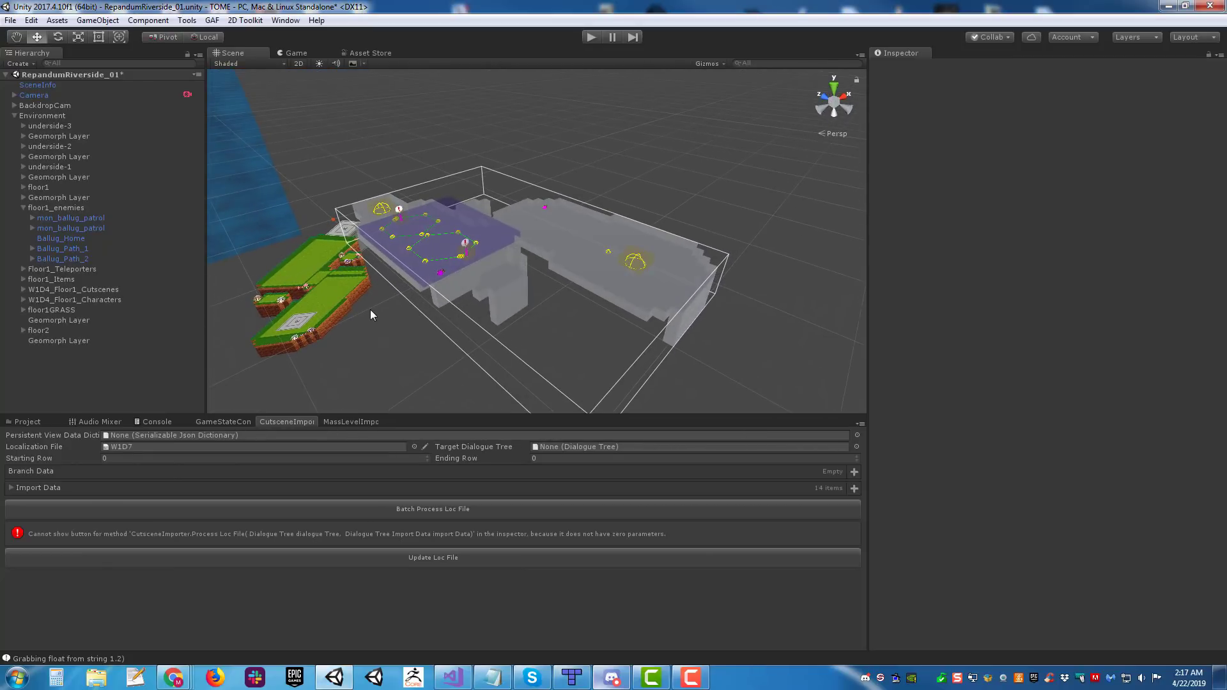
right_click_drag(683, 229, 692, 226)
left_click(27, 422)
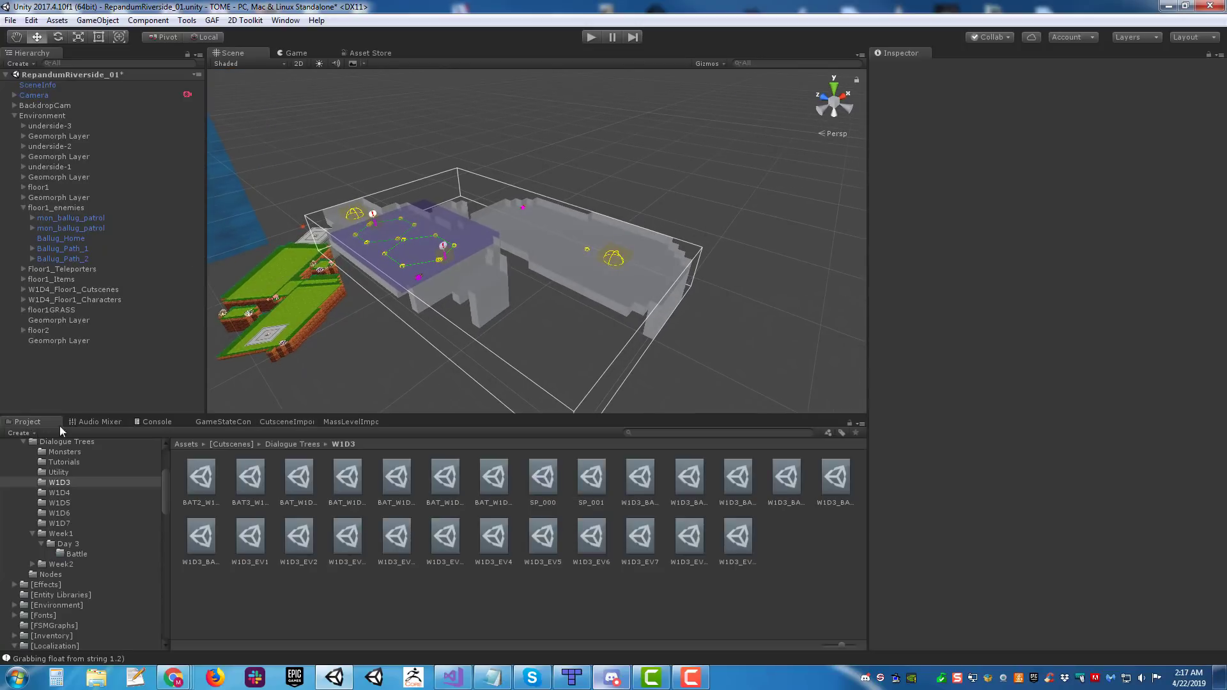
left_click_drag(622, 224, 429, 105, "alt")
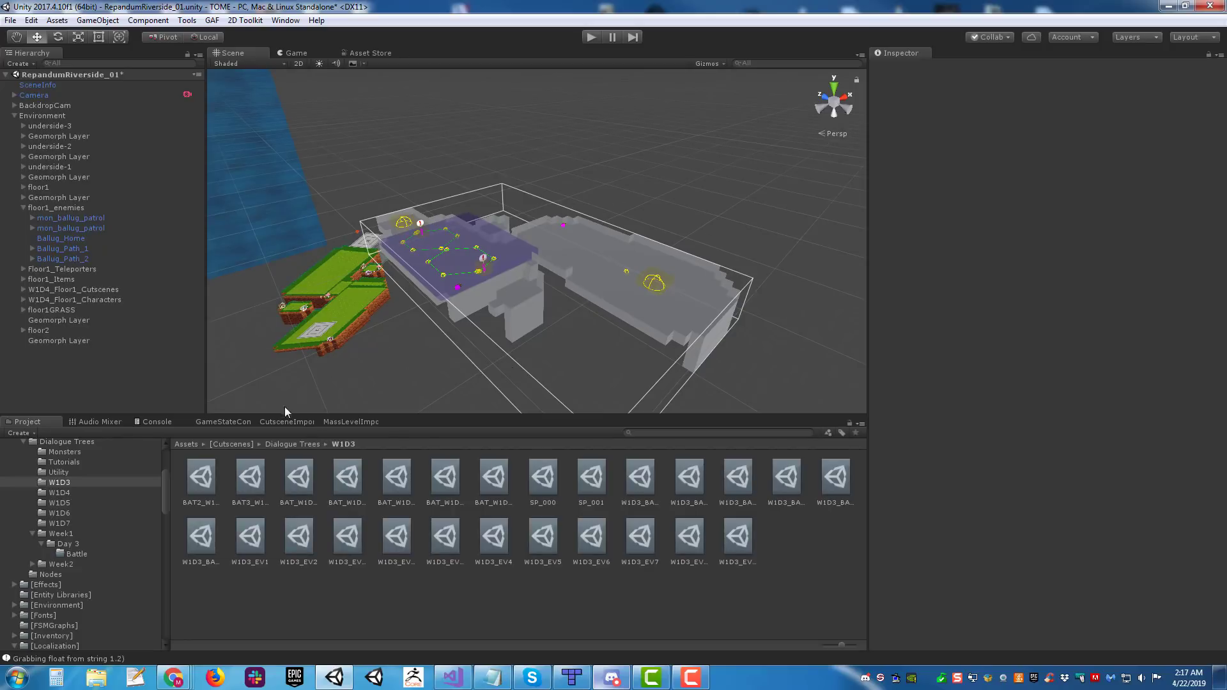
left_click(343, 422)
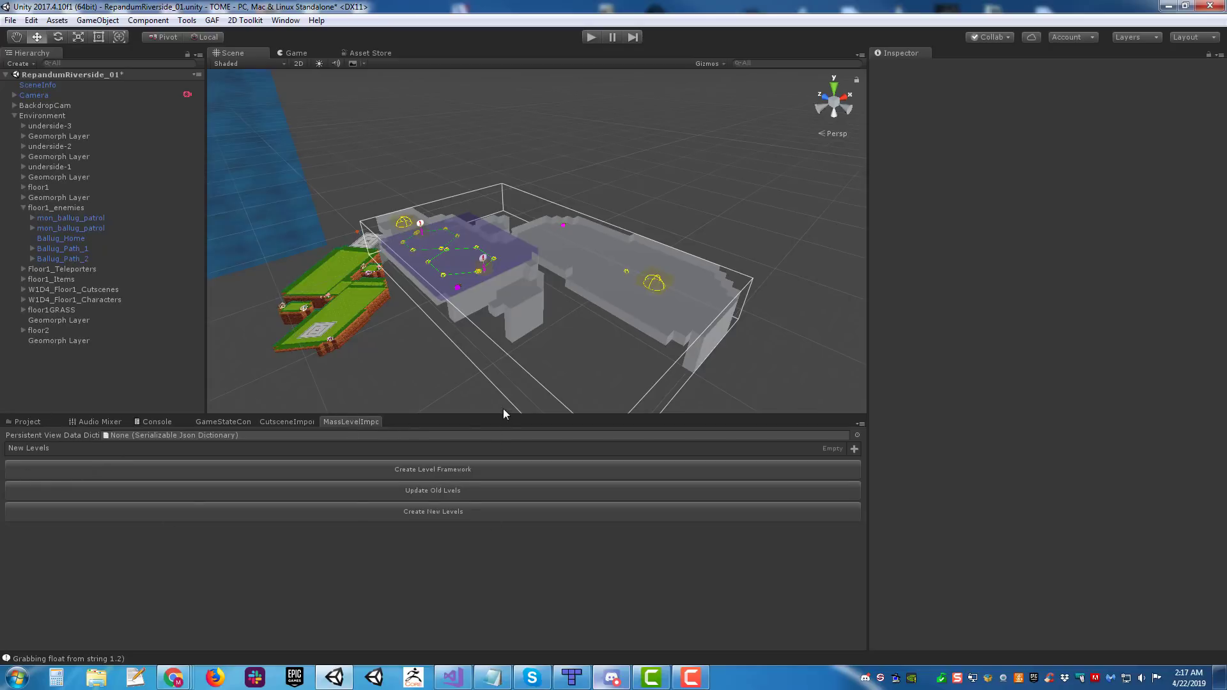
middle_click_drag(493, 297, 453, 337)
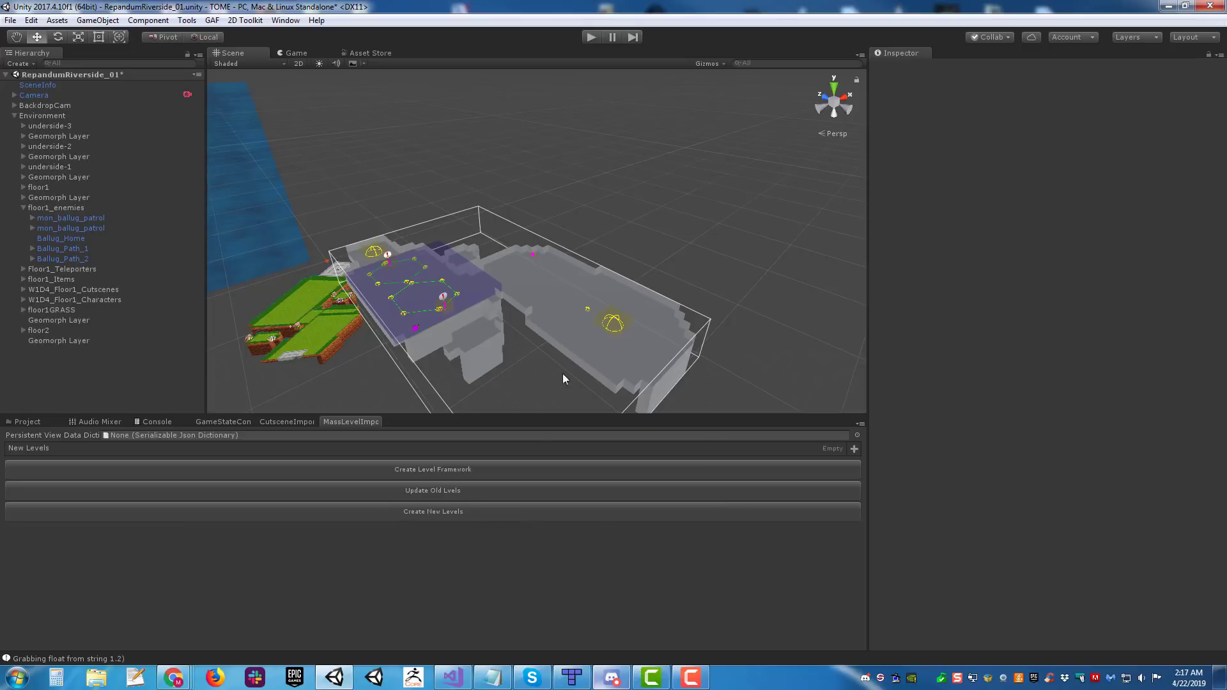
right_click_drag(661, 306, 678, 324)
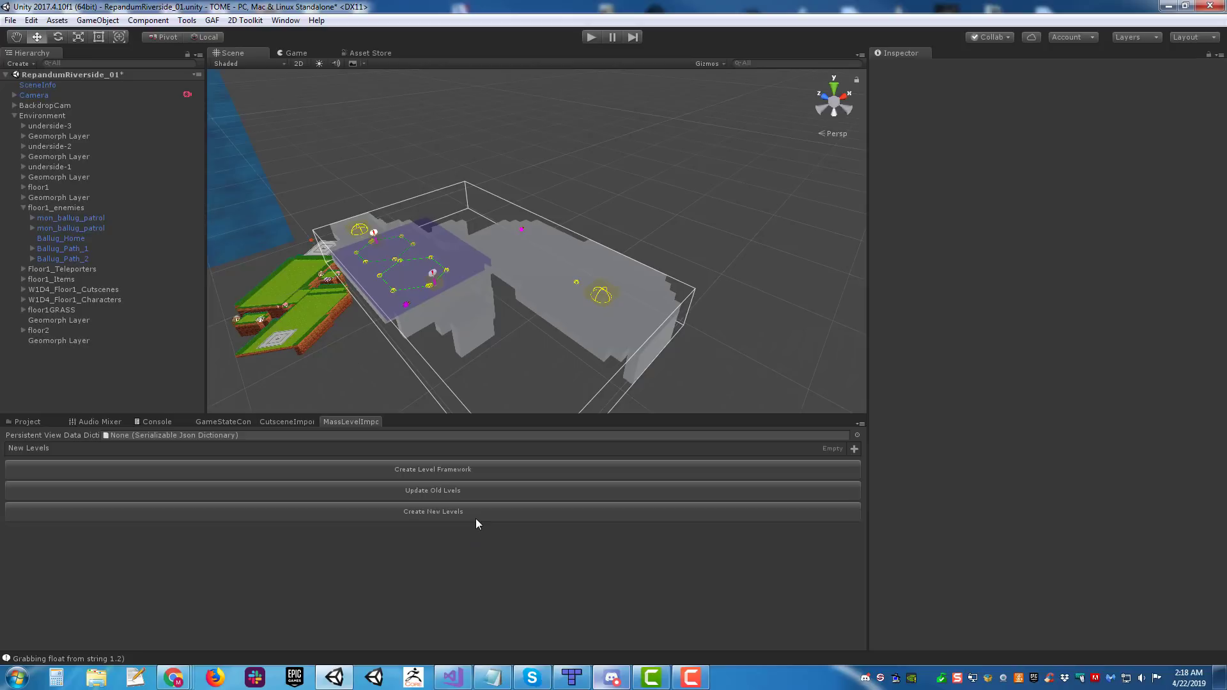
left_click_drag(615, 299, 416, 294, "alt")
middle_click_drag(416, 294, 317, 227)
left_click_drag(500, 240, 575, 248, "alt")
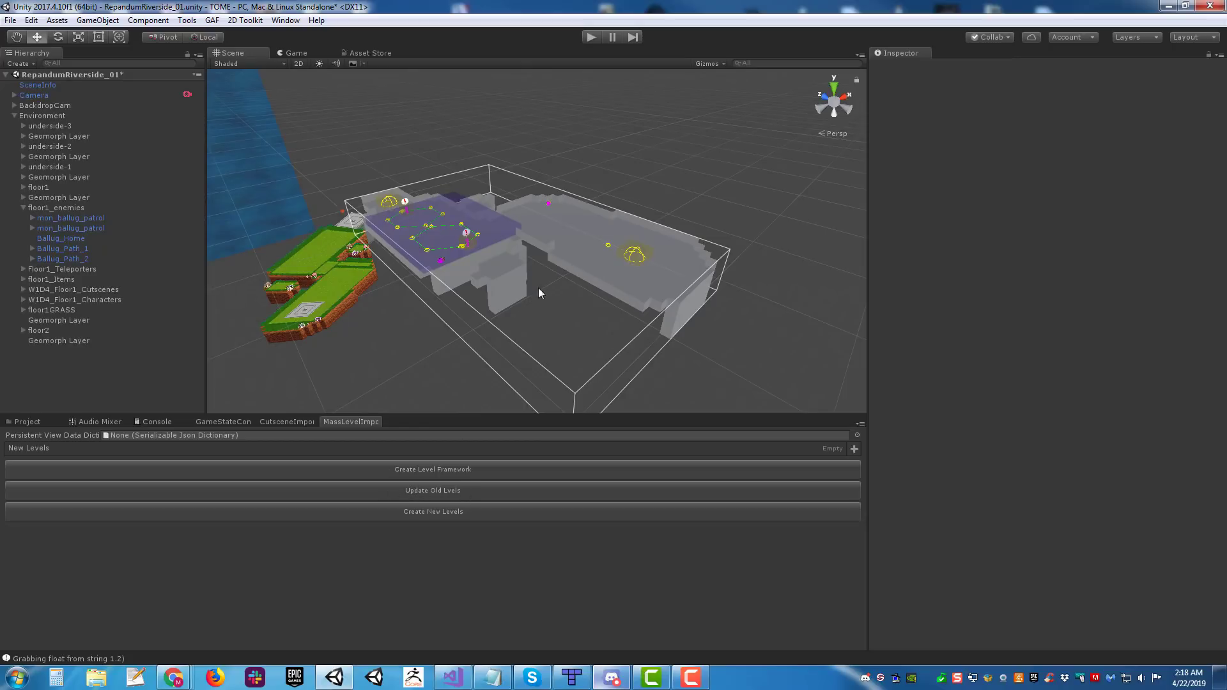
mouse_move(522, 267)
left_mouse_down("alt")
mouse_move(513, 277)
mouse_move(538, 270)
left_mouse_up("alt")
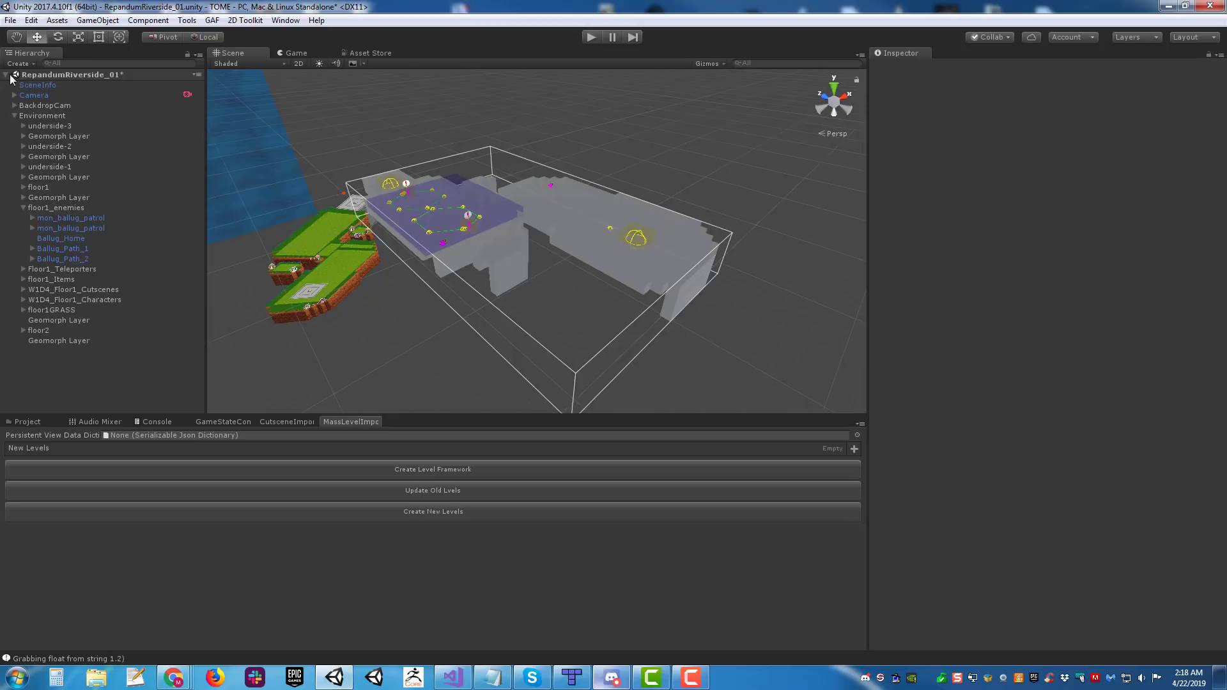
Step: Select the SceneInfo object and review its Scene Info, Tile Ed Import Manager and Astar Path settings
left_click(52, 84)
scroll(1087, 396, "down", 3)
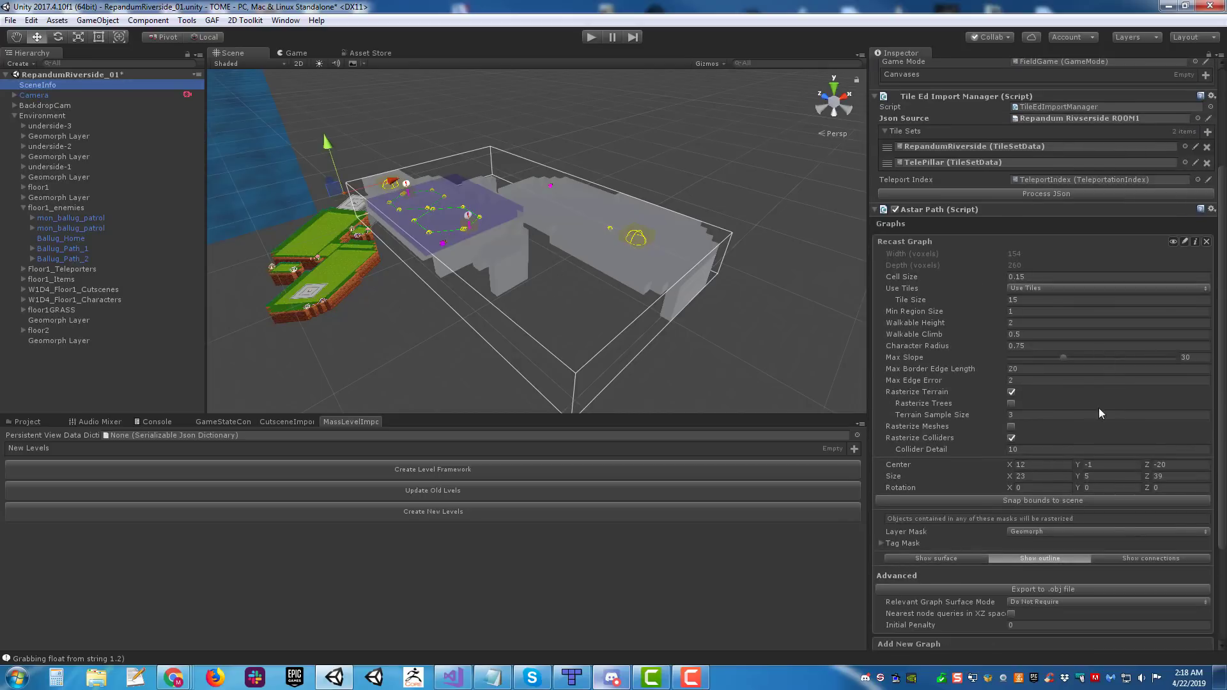
scroll(1080, 384, "up", 3)
left_click_drag(552, 218, 579, 159, "alt")
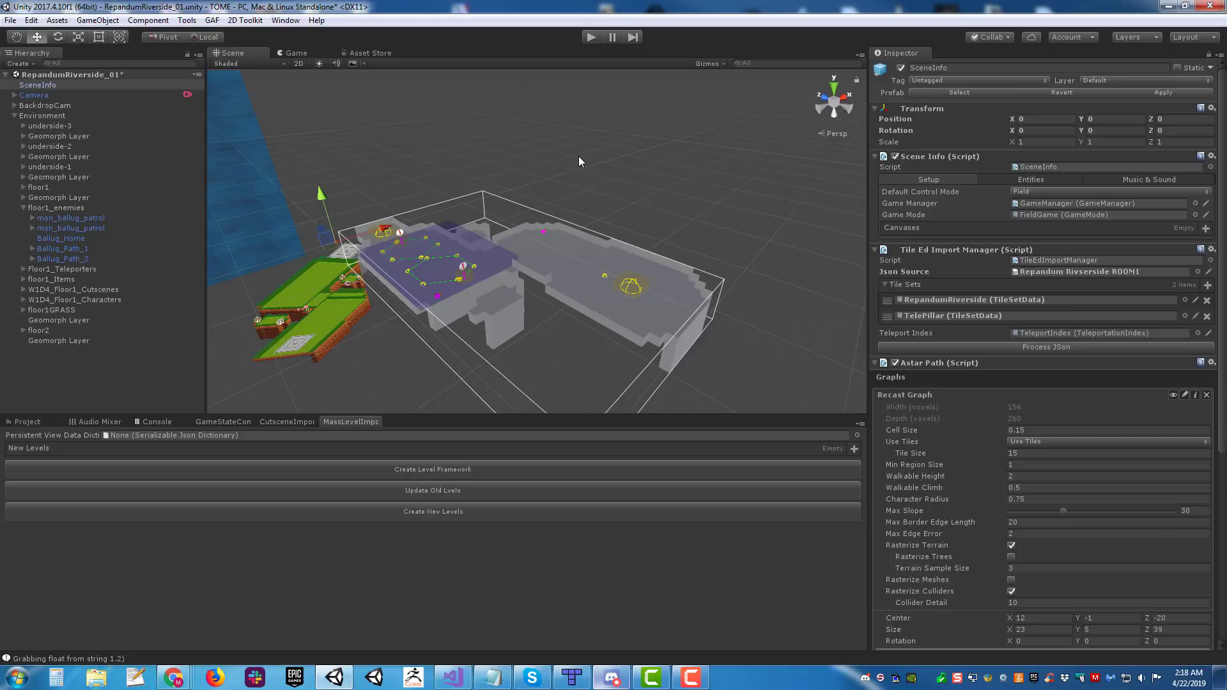
left_click_drag(604, 209, 626, 229, "alt")
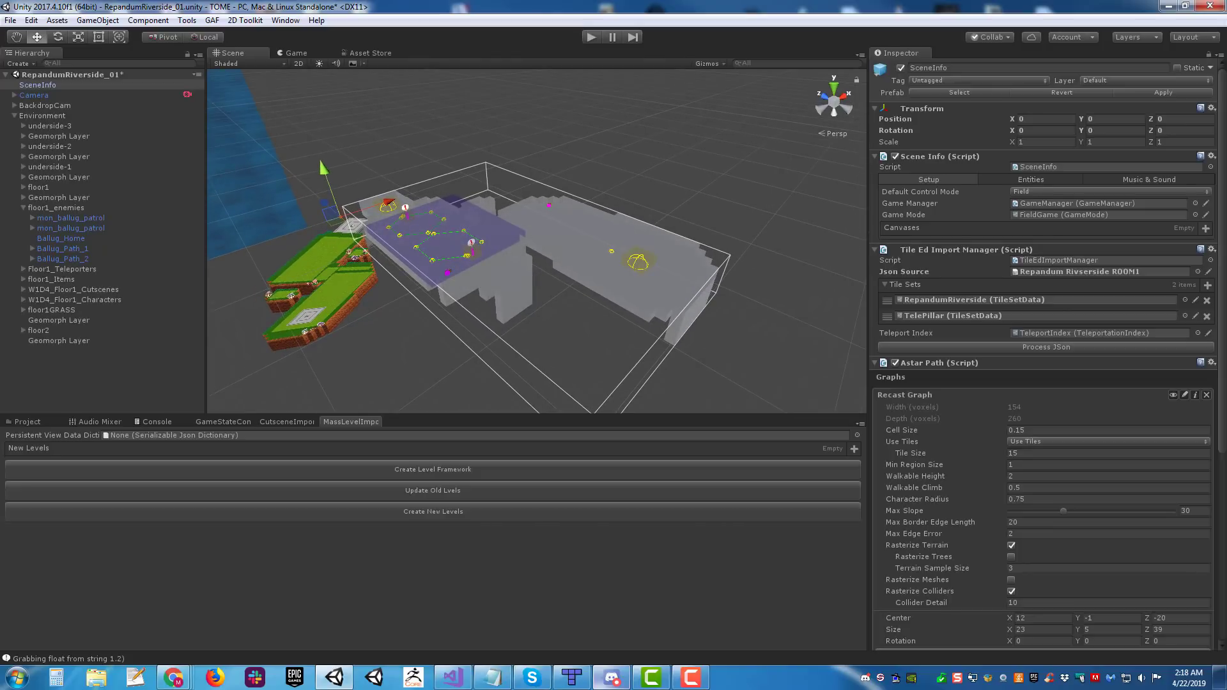
Step: Bring the Tiled map into view, examine the first floor's teleporter, cutscene and enemy objects at 33 % zoom, and move the window away
left_click_drag(1226, 192, 281, 99)
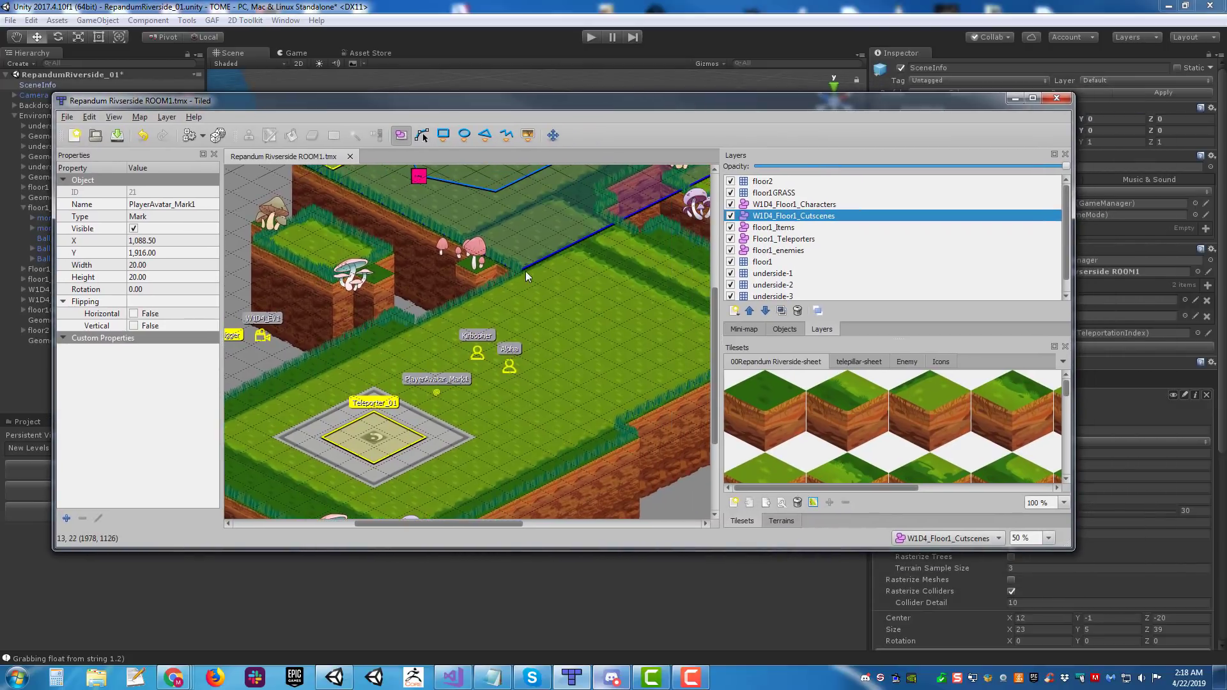
scroll(531, 269, "down", 1)
middle_click_drag(585, 250, 646, 247)
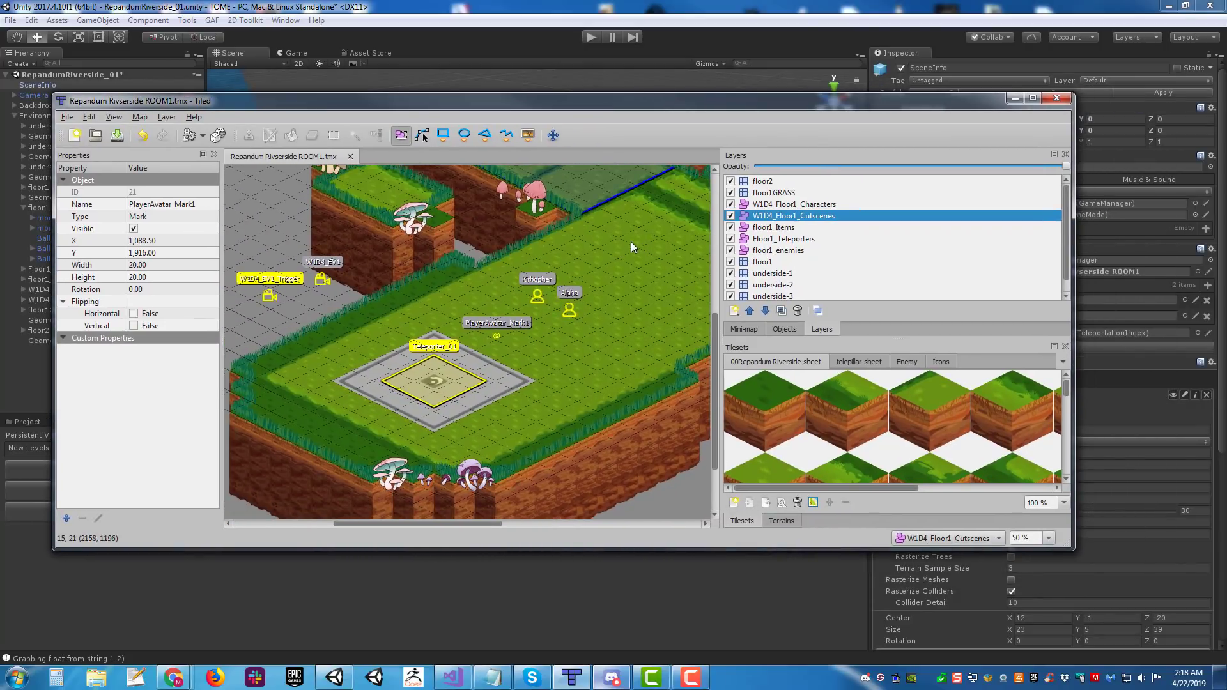
scroll(631, 241, "down", 1, "ctrl")
scroll(515, 294, "left", 2, "shift")
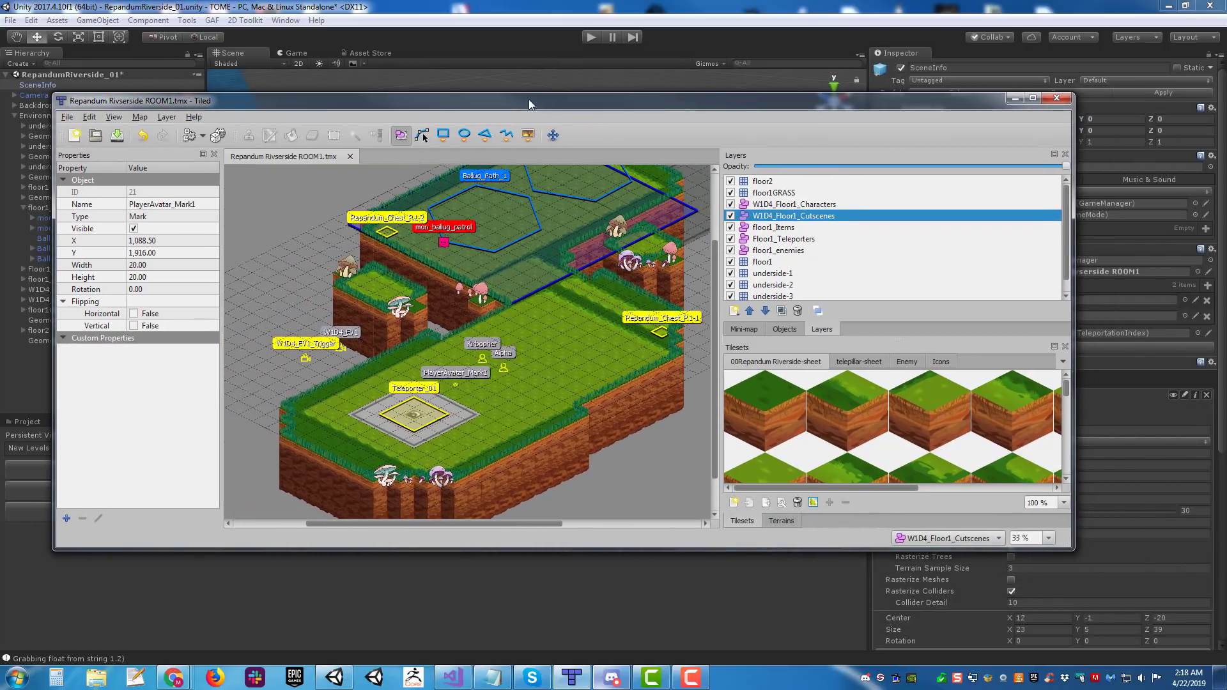
left_click_drag(529, 100, 1226, 107)
right_click_drag(516, 252, 555, 226)
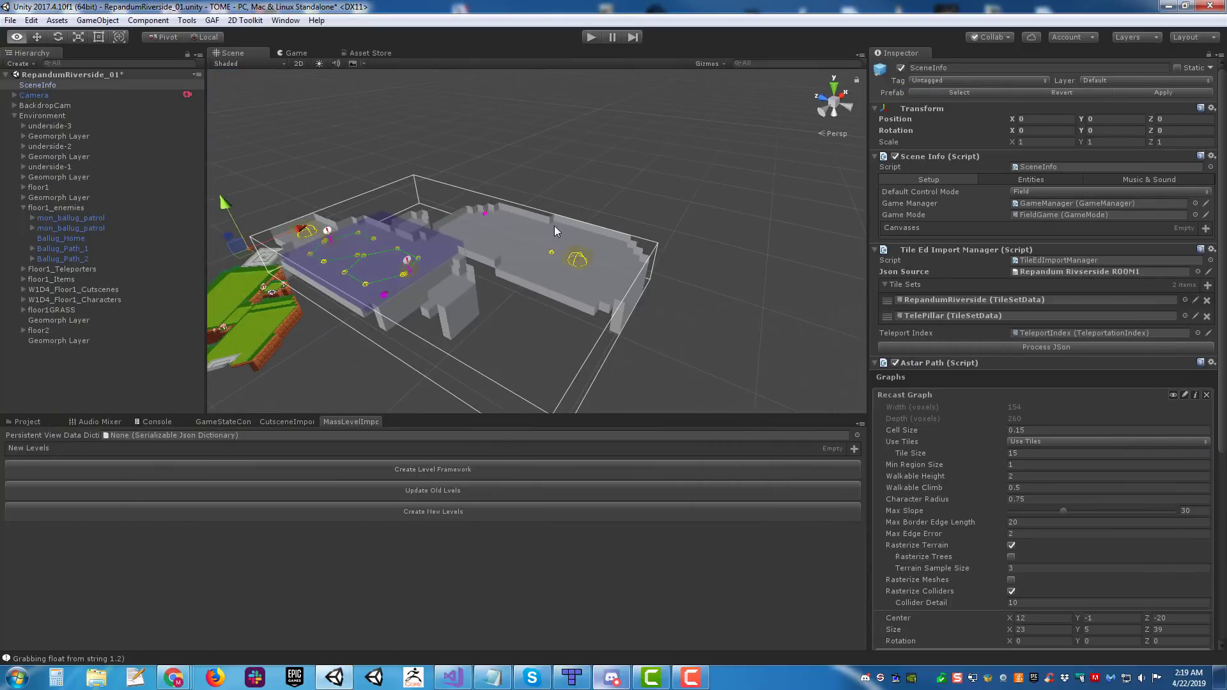
left_click_drag(555, 225, 672, 263, "alt")
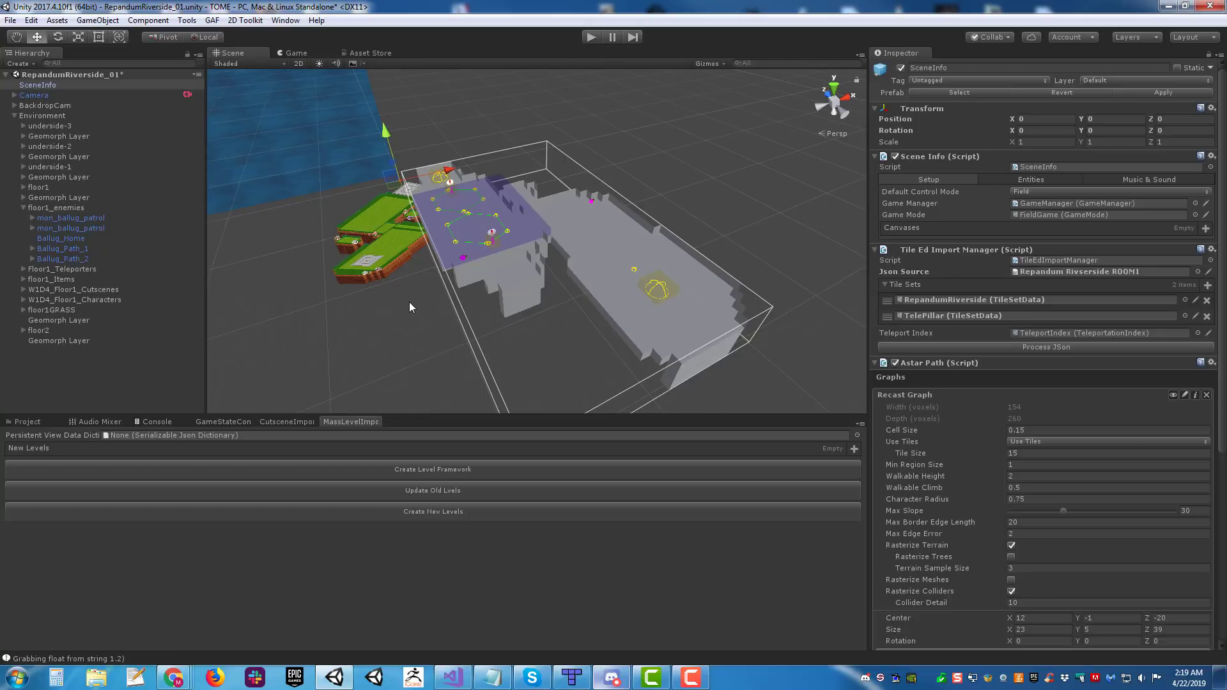
mouse_move(551, 263)
left_mouse_down("alt")
mouse_move(562, 261)
mouse_move(556, 273)
left_mouse_up("alt")
middle_click_drag(556, 273, 589, 274)
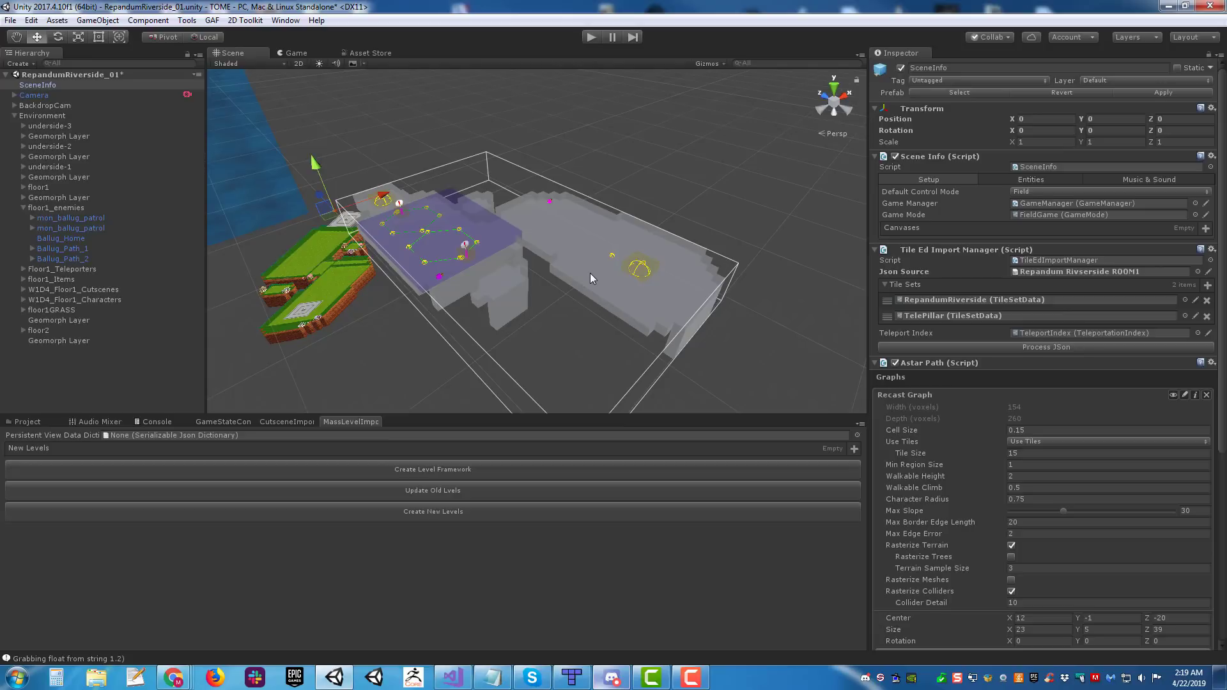
right_click_drag(486, 221, 431, 240)
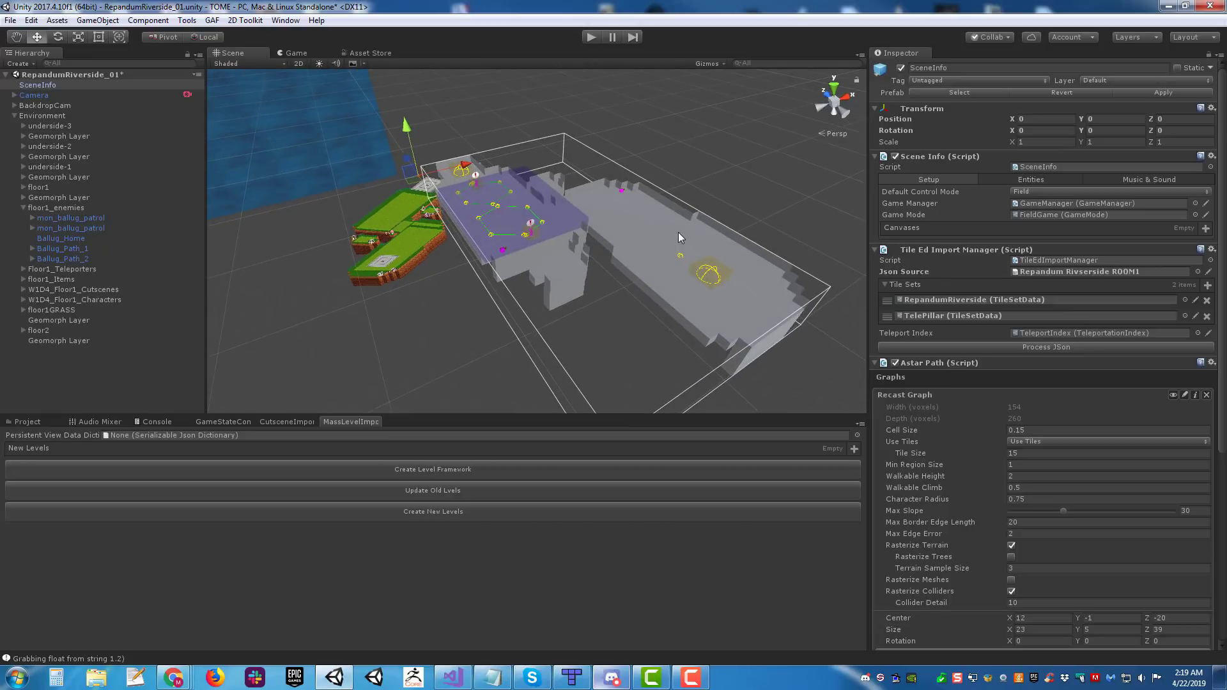
left_click_drag(677, 232, 578, 226, "alt")
right_click_drag(578, 227, 594, 191)
middle_click_drag(630, 233, 622, 167)
right_click_drag(622, 199, 625, 247)
middle_click_drag(625, 230, 667, 297)
left_click_drag(666, 300, 653, 223, "alt")
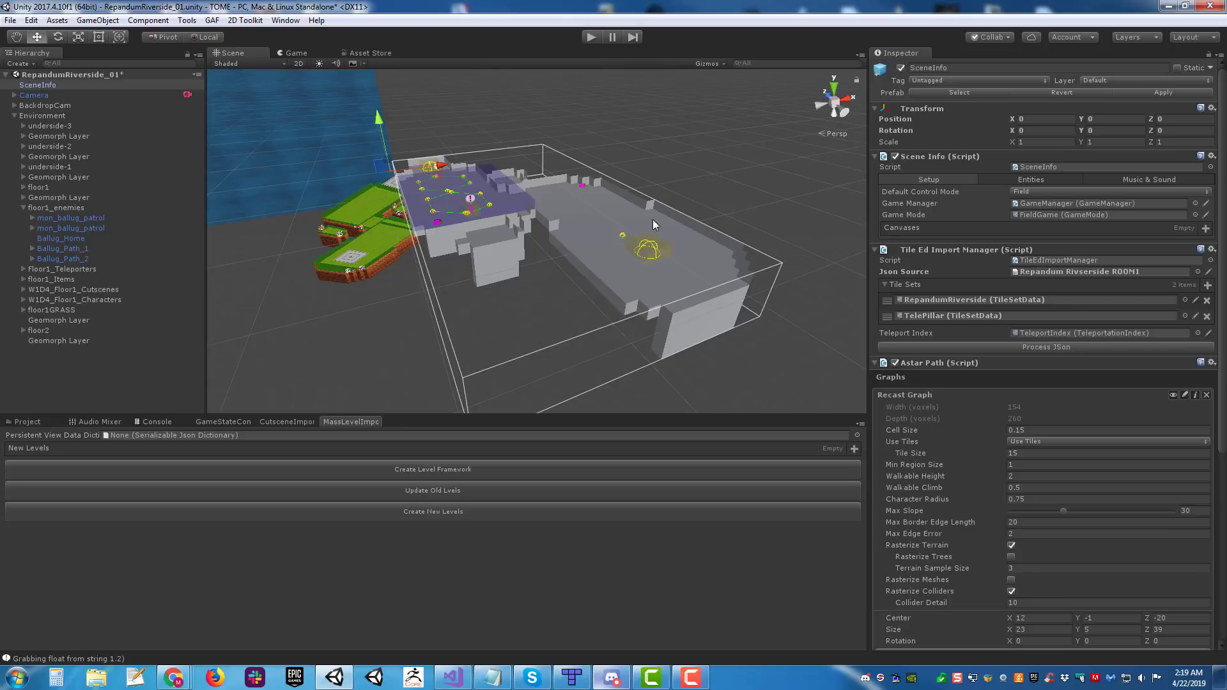
left_click_drag(653, 224, 599, 276, "alt")
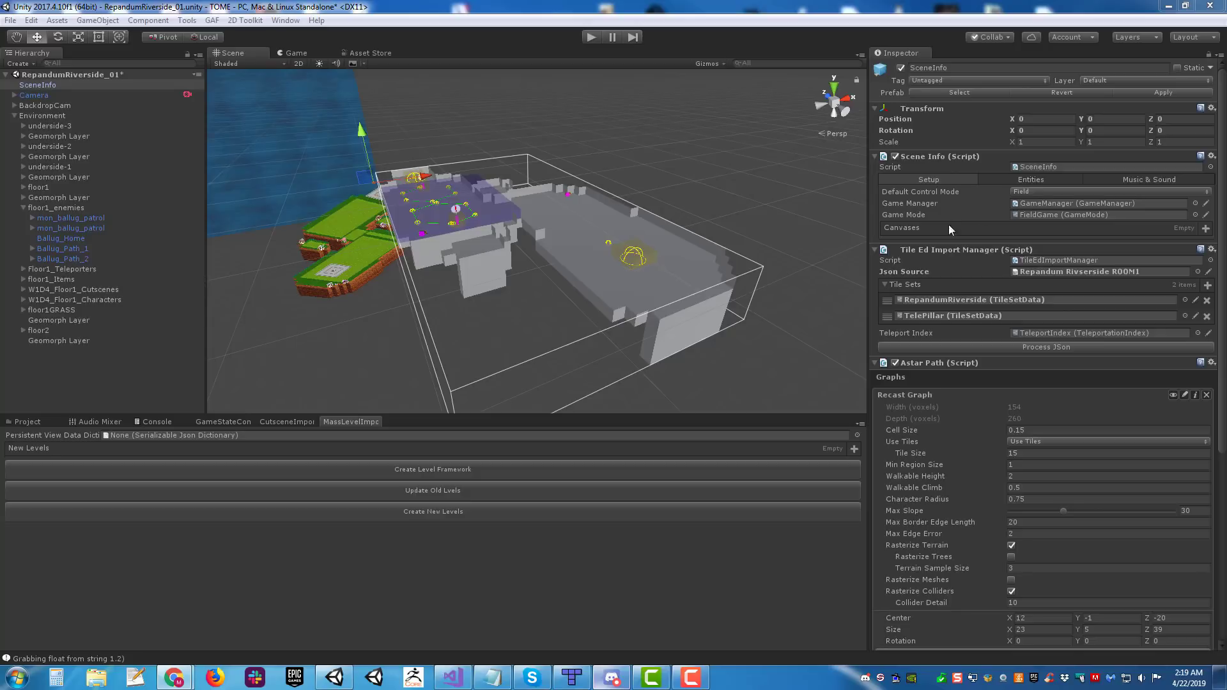
mouse_move(619, 207)
right_mouse_down()
mouse_move(607, 201)
mouse_move(627, 210)
right_mouse_up()
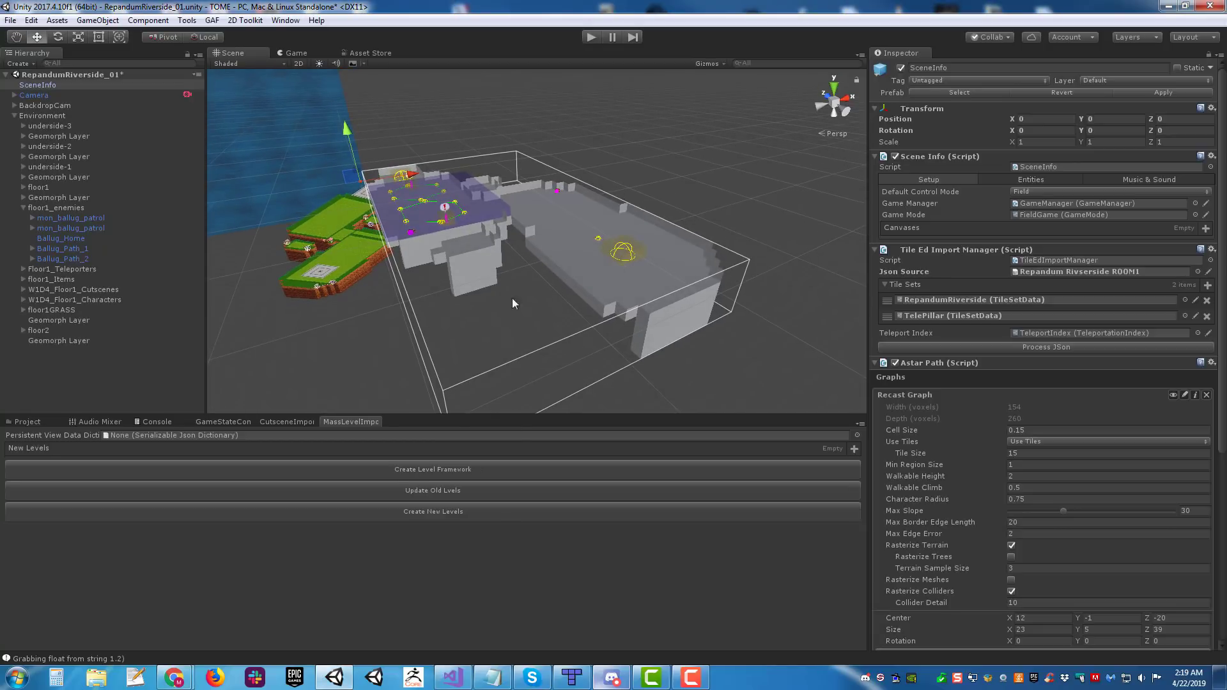
right_click_drag(664, 288, 405, 337)
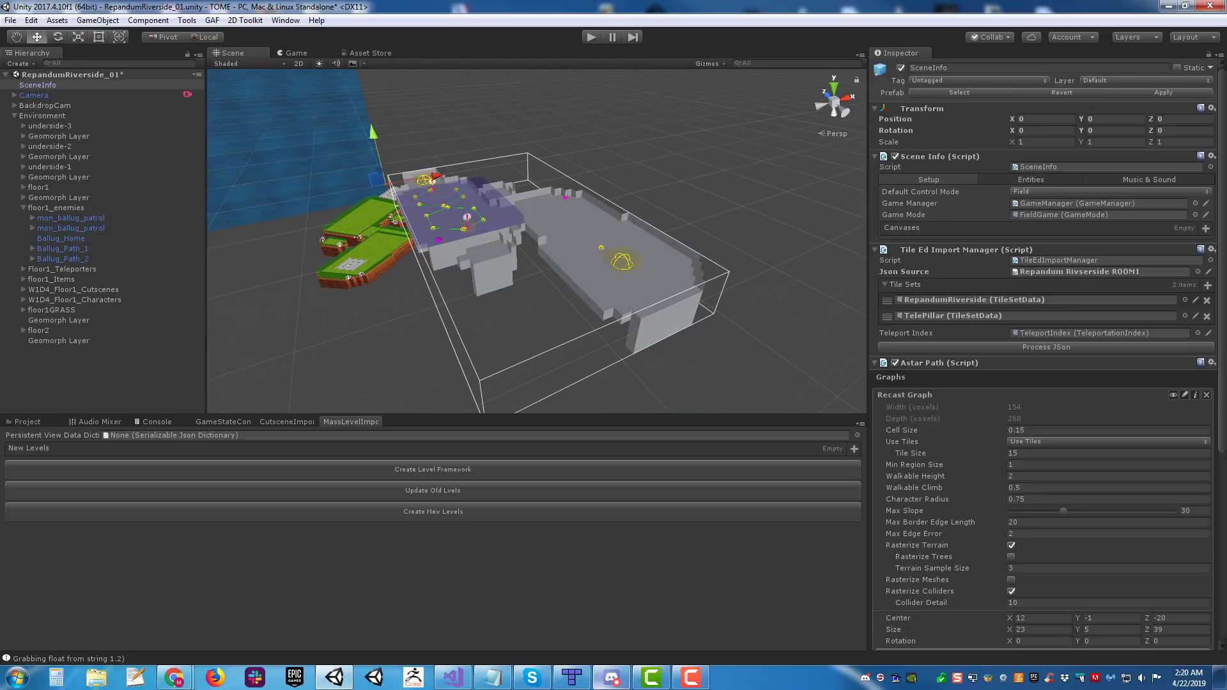
Step: Bring up the WEEK1LOC spreadsheet and read through the W1D3 dialogue, action and branch rows down to the W1D3_EV4 scene
left_click_drag(1226, 172, 639, 0)
scroll(640, 300, "down", 3)
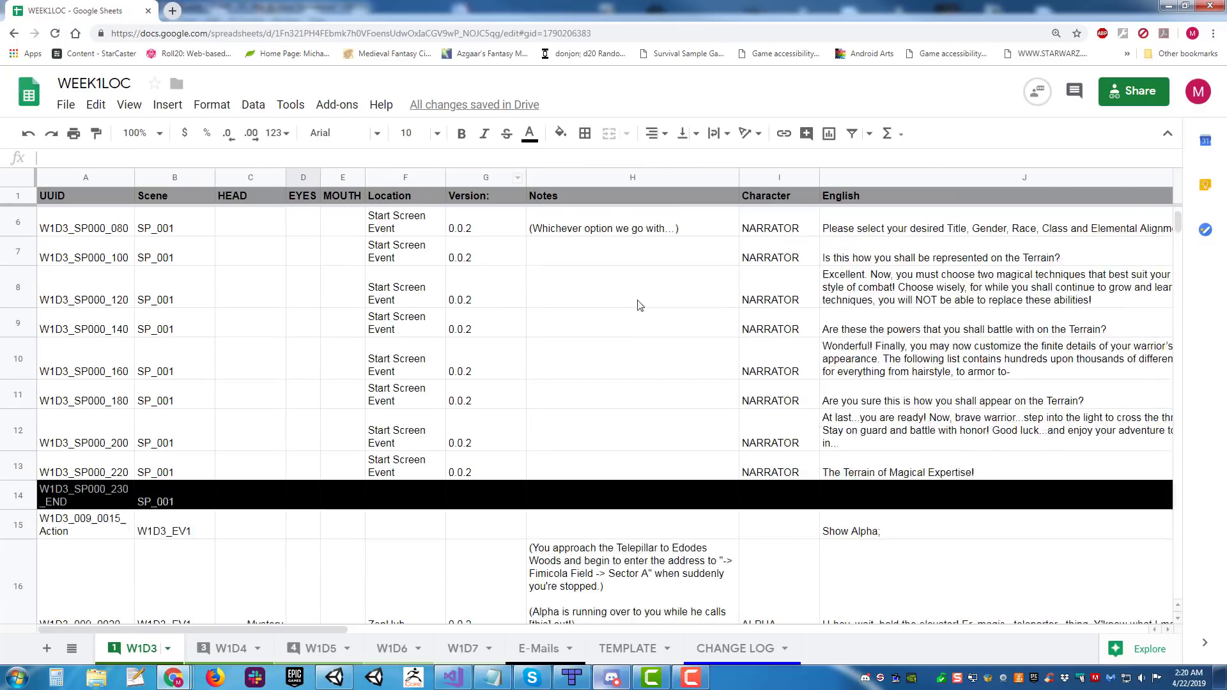
scroll(472, 330, "down", 20)
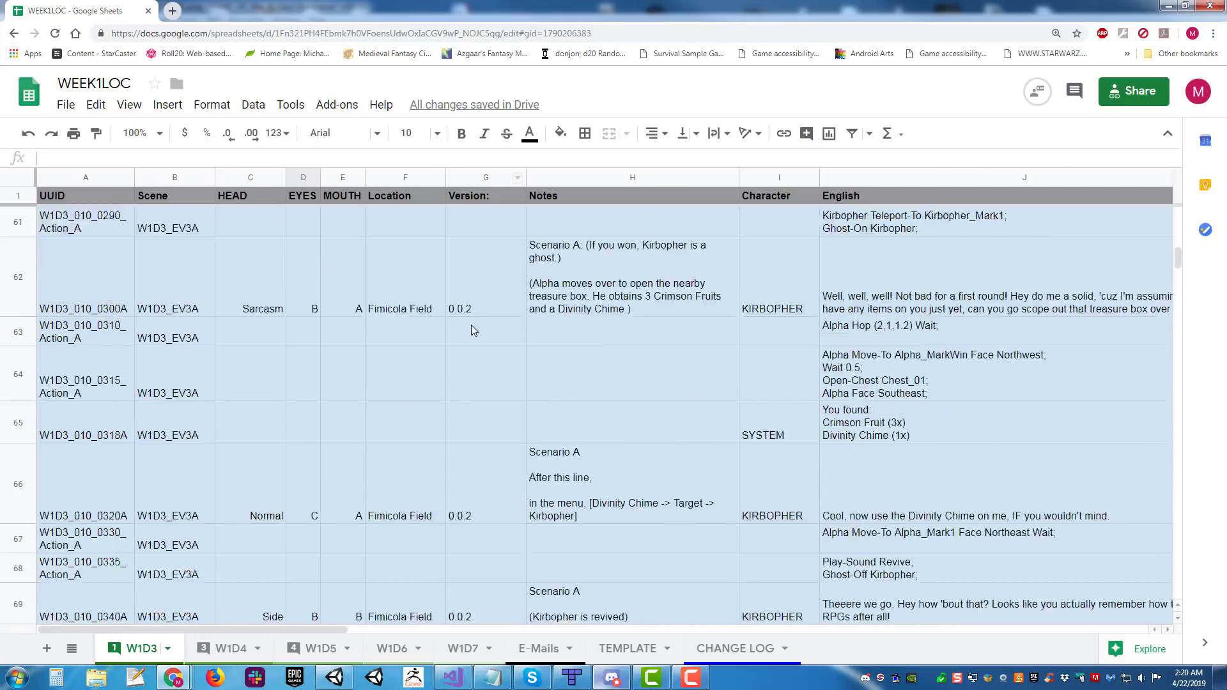
scroll(476, 332, "down", 20)
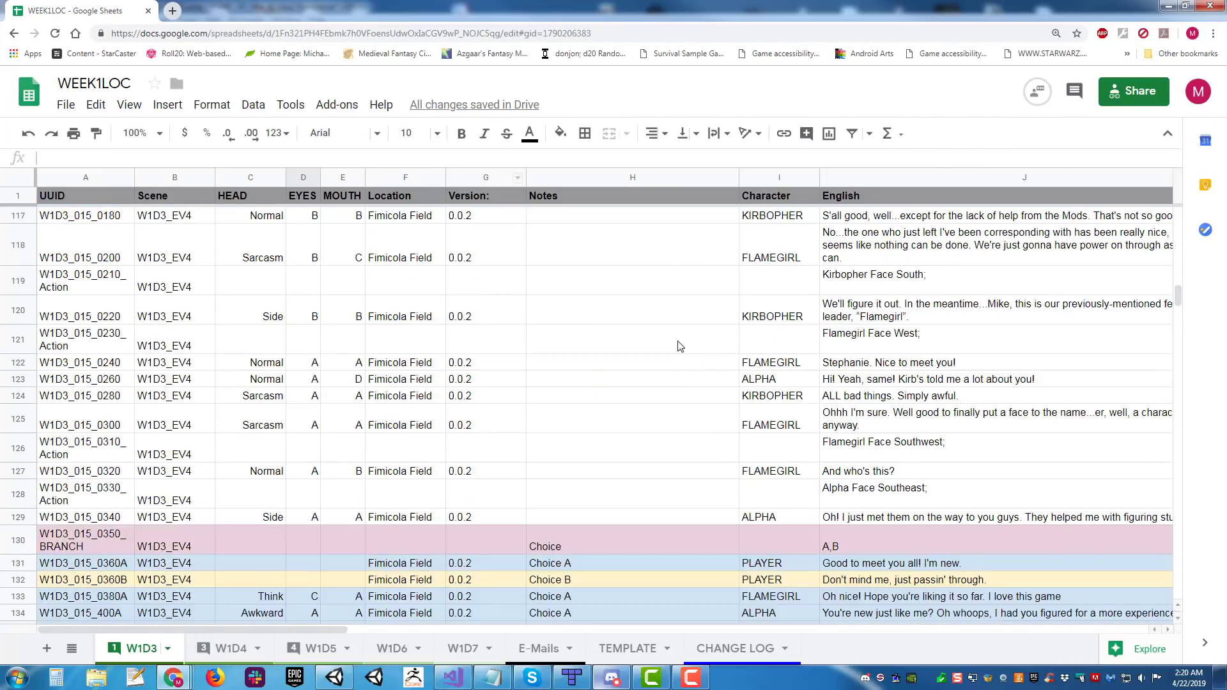
scroll(680, 346, "down", 10)
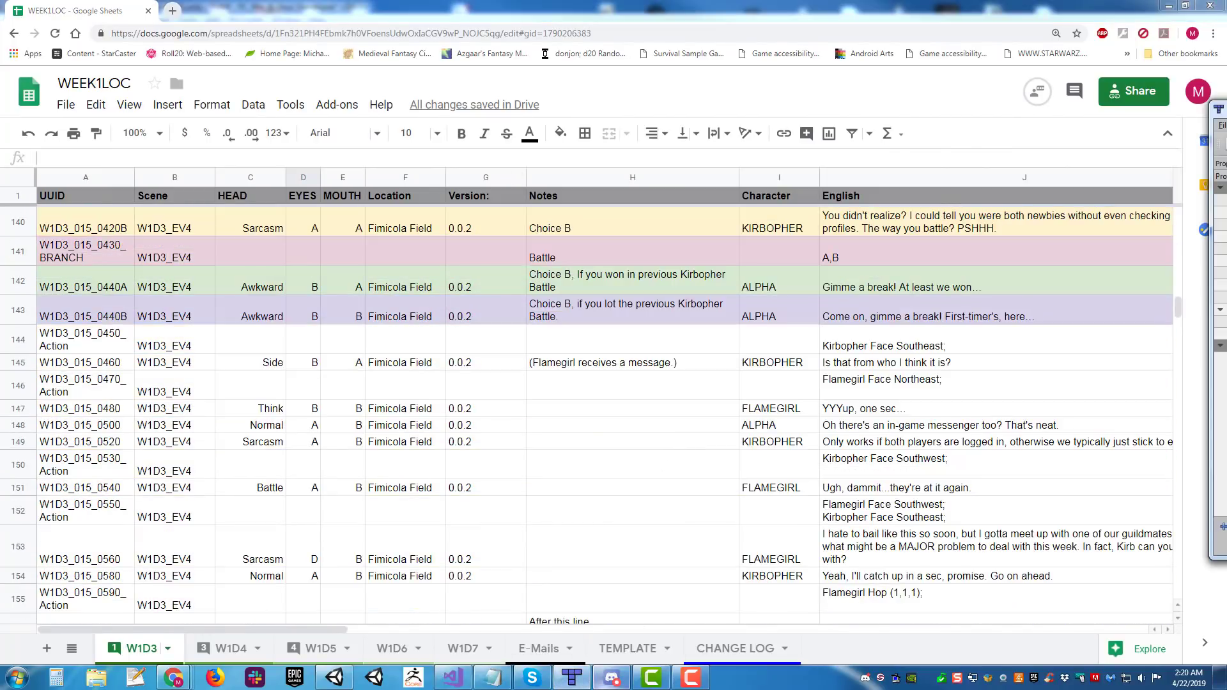
Step: Bring the Tiled map over the spreadsheet, look at the first floor's cutscene, teleporter and chest objects, and move its window off the screen
left_click_drag(1226, 109, 501, 82)
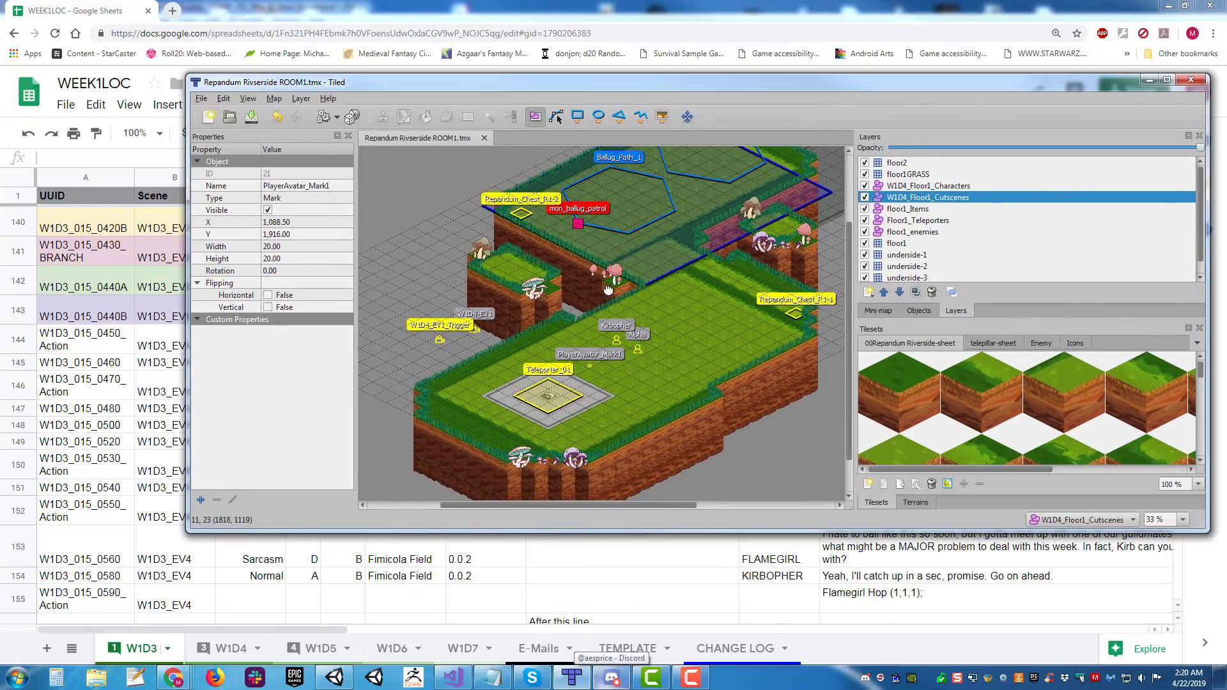
middle_click_drag(612, 288, 599, 352)
middle_click_drag(753, 222, 713, 190)
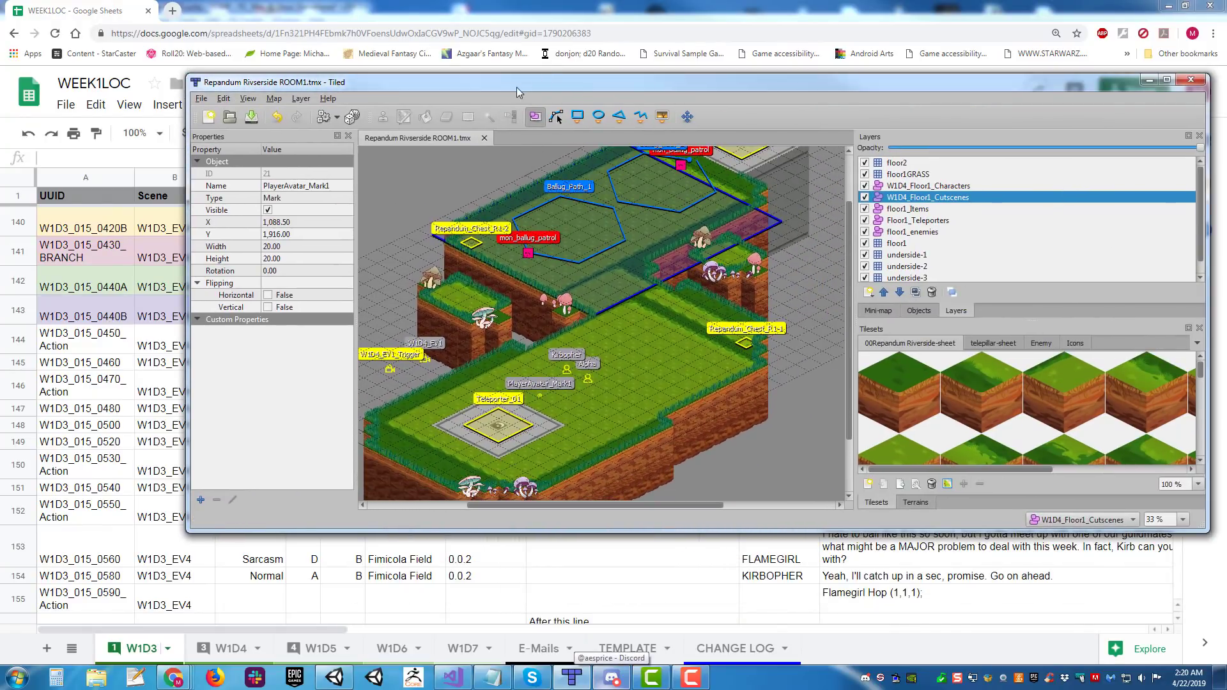
left_click_drag(518, 87, 1226, 108)
Step: Minimize the spreadsheet to return to Unity, show the project's W1D3 dialogue tree assets, and look over the Repandum Riverside level
left_click(1169, 6)
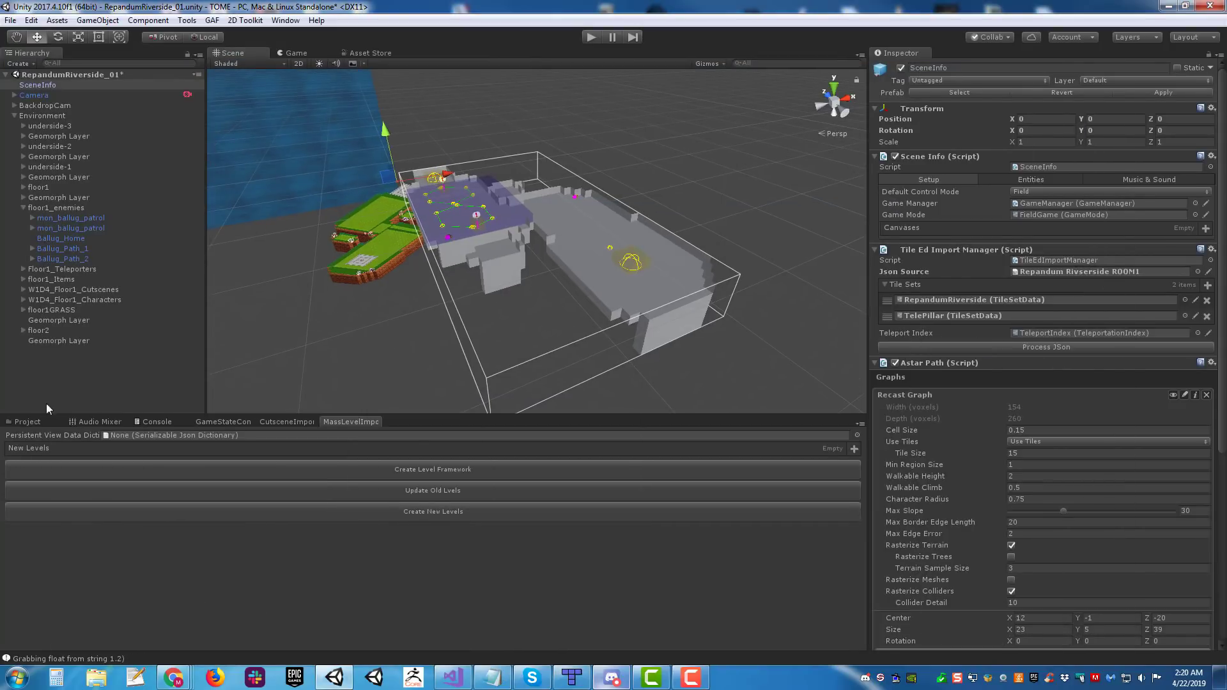
left_click(33, 421)
middle_click_drag(615, 286, 597, 264)
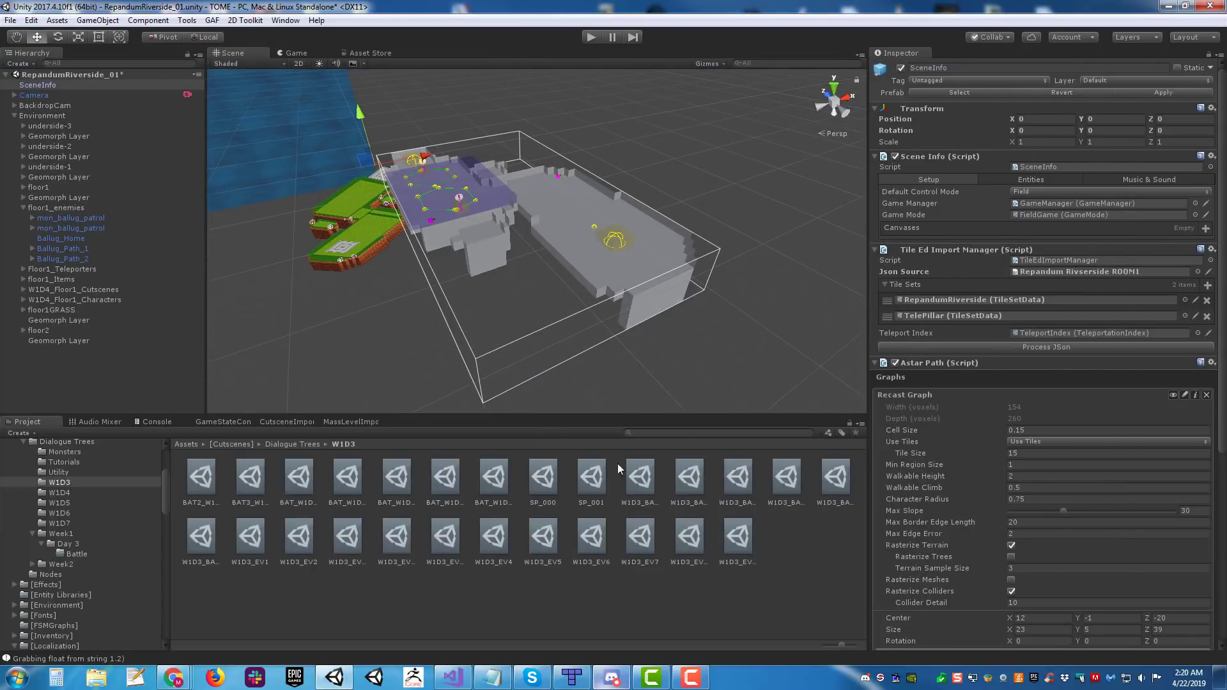
middle_click_drag(514, 204, 528, 249)
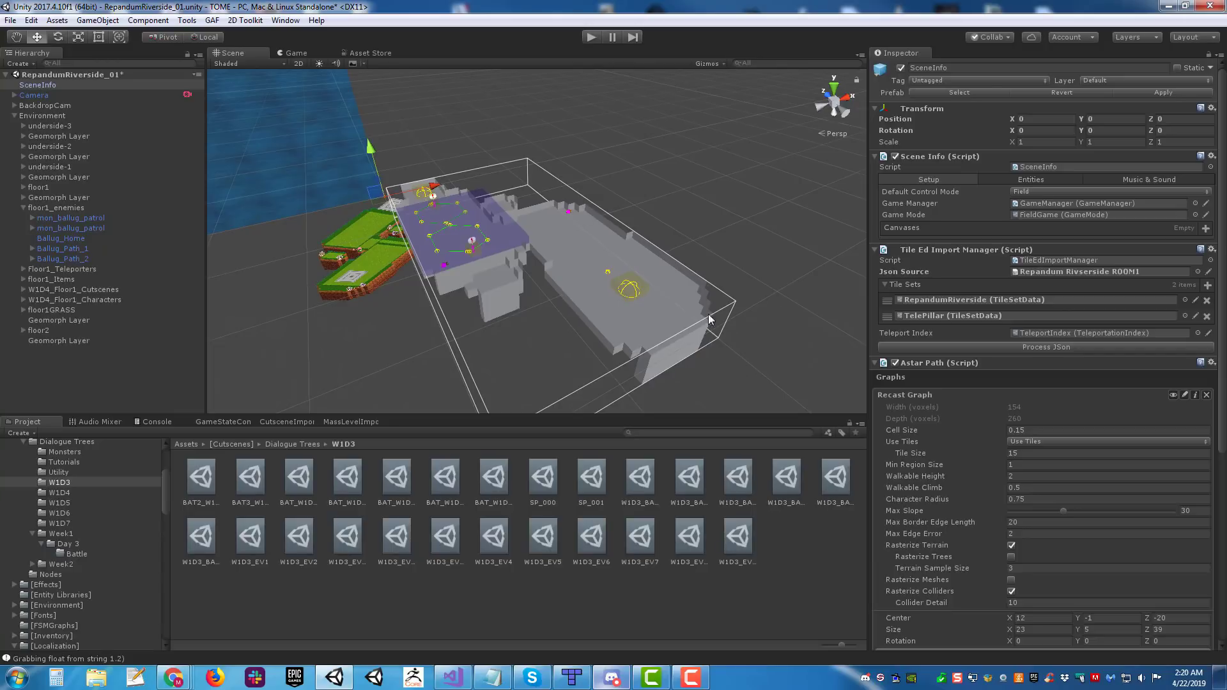
right_click_drag(693, 274, 694, 254)
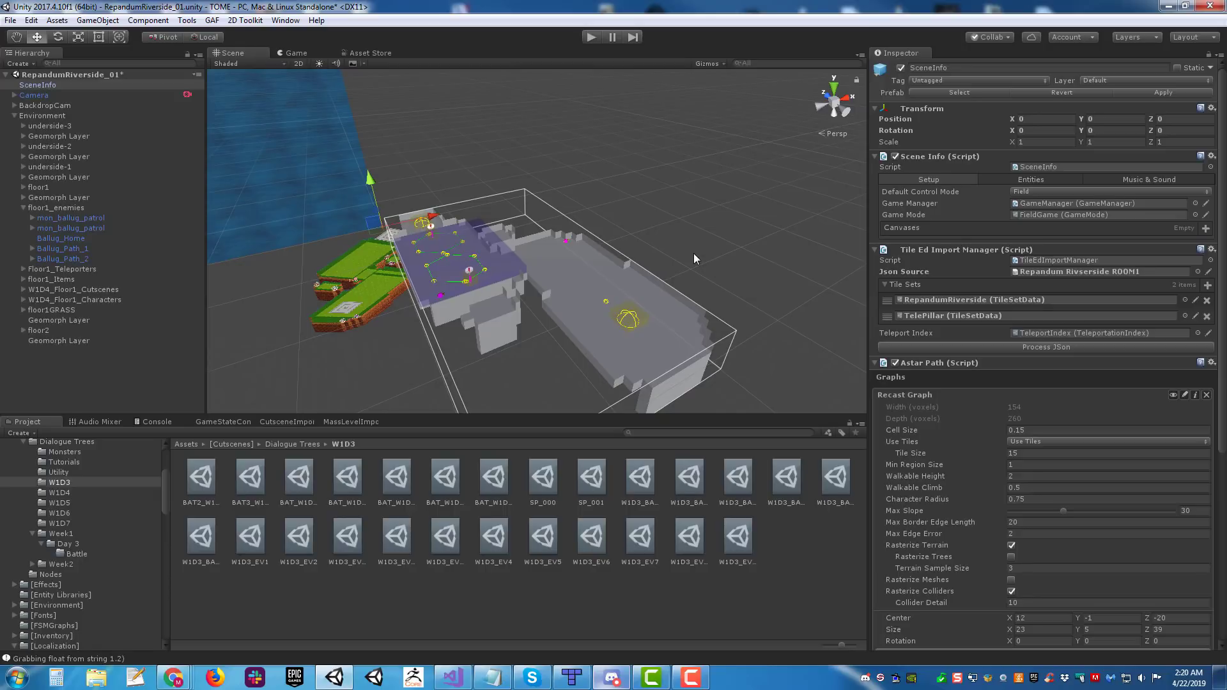
middle_click_drag(651, 269, 628, 232)
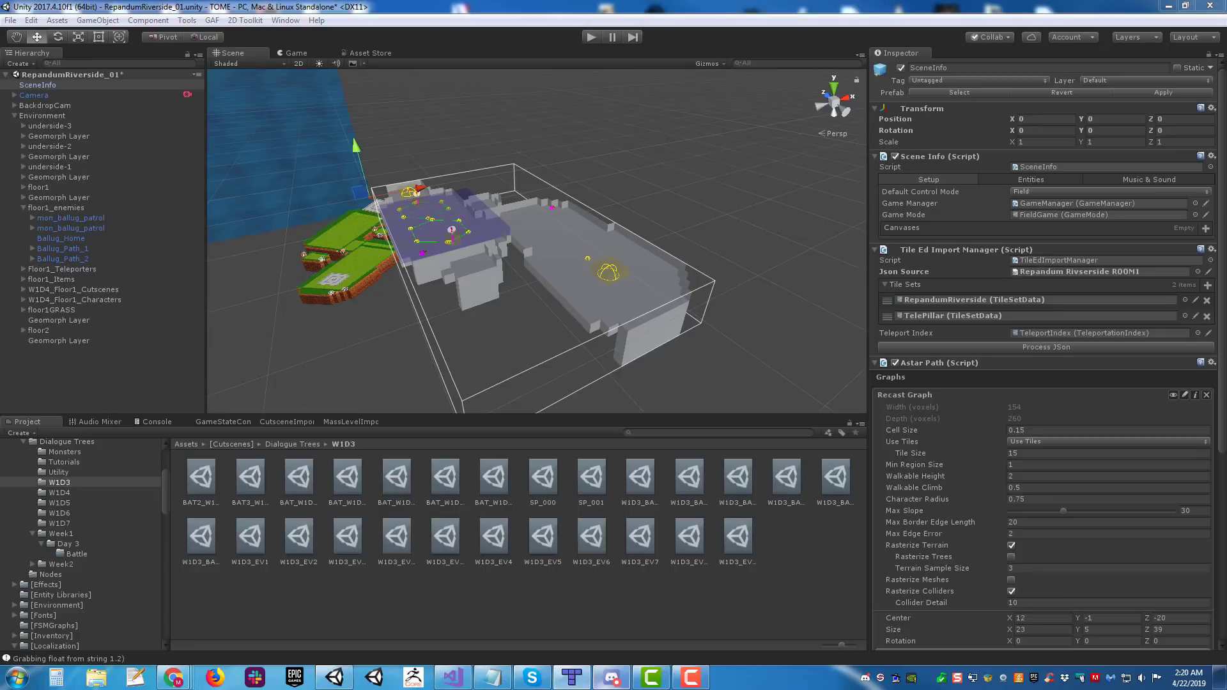
Step: Bring the Repandum Rivserside ROOM1 map over Unity, examine the area between Teleporter_01 and Ballug_Path_1, and move the window away
left_click_drag(1226, 99, 710, 100)
middle_click_drag(628, 325, 662, 351)
middle_click_drag(656, 408, 651, 353)
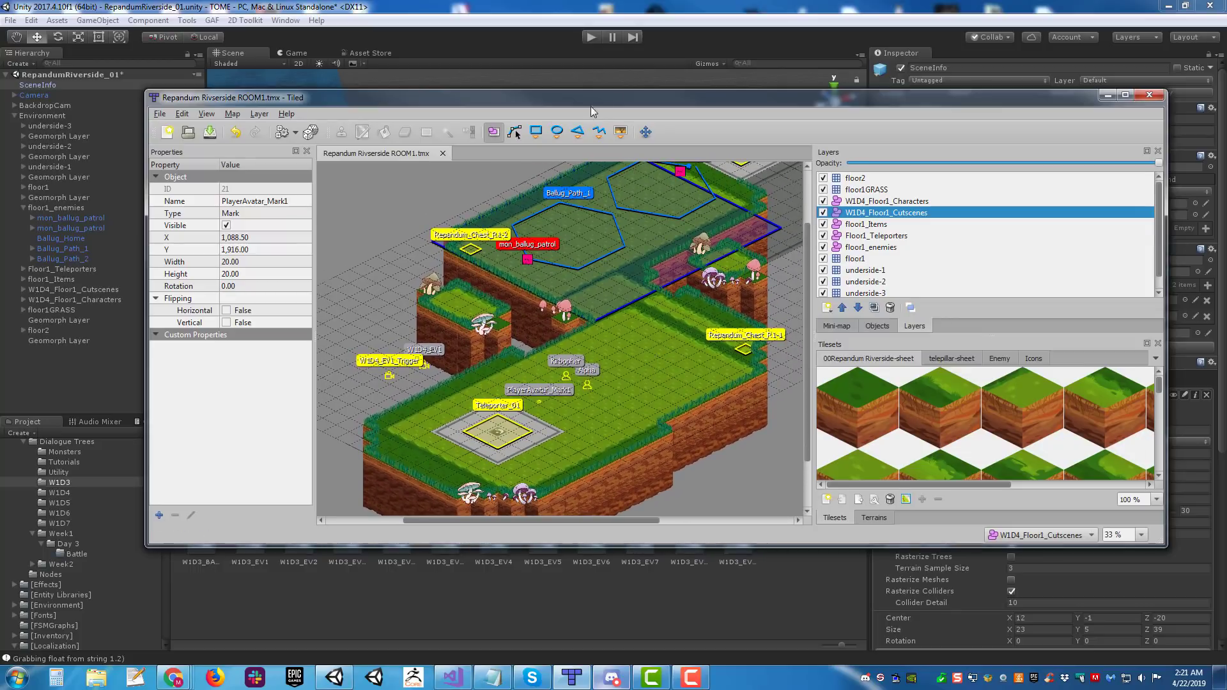
mouse_move(668, 354)
middle_mouse_down()
mouse_move(660, 320)
mouse_move(655, 341)
middle_mouse_up()
left_click_drag(572, 98, 1226, 131)
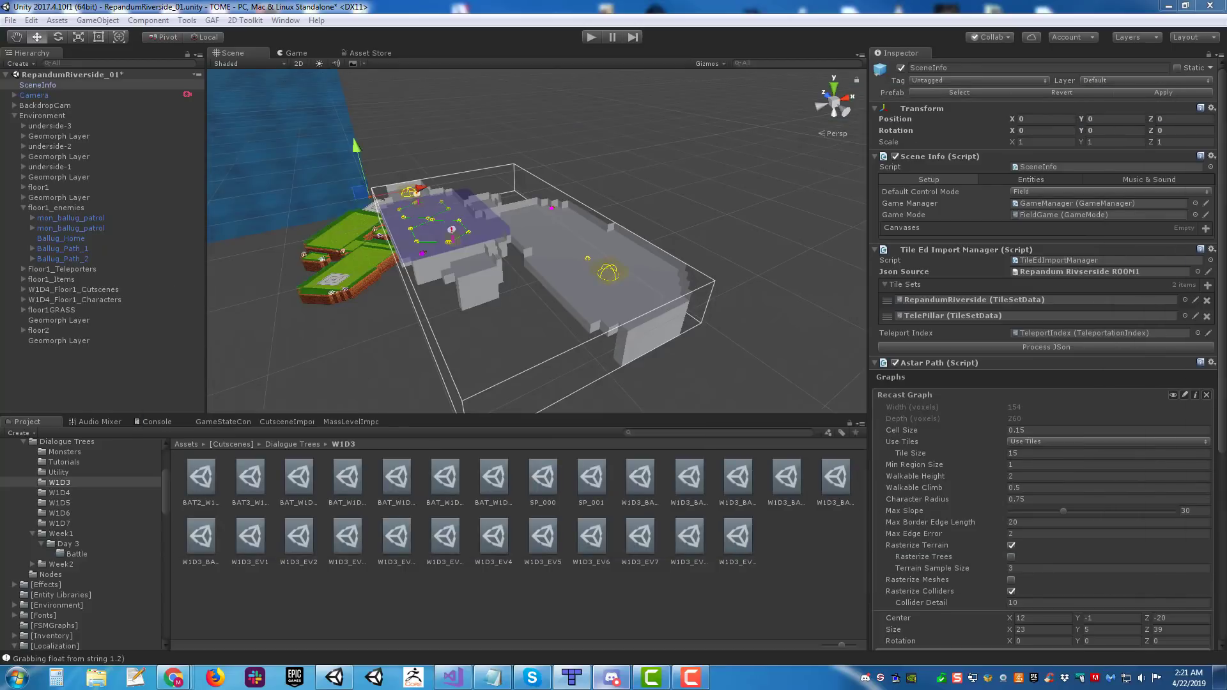
middle_click_drag(665, 299, 629, 340)
right_click_drag(696, 235, 646, 275)
middle_click_drag(699, 253, 683, 267)
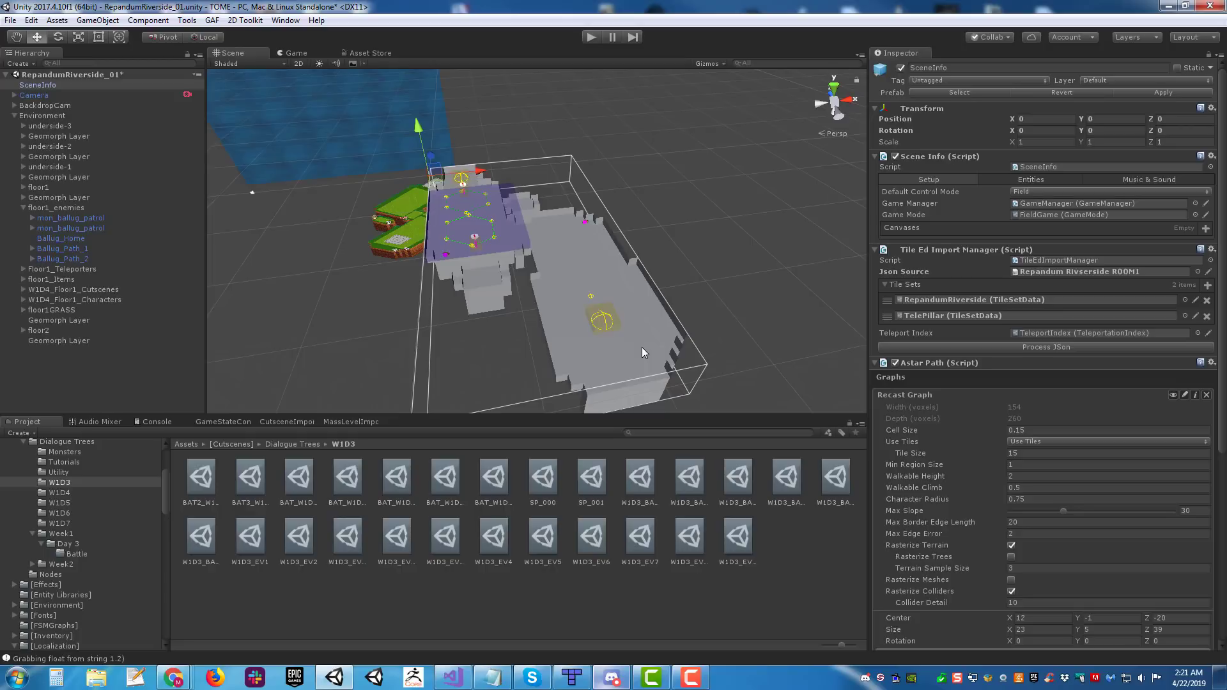
left_click_drag(570, 240, 655, 257, "alt")
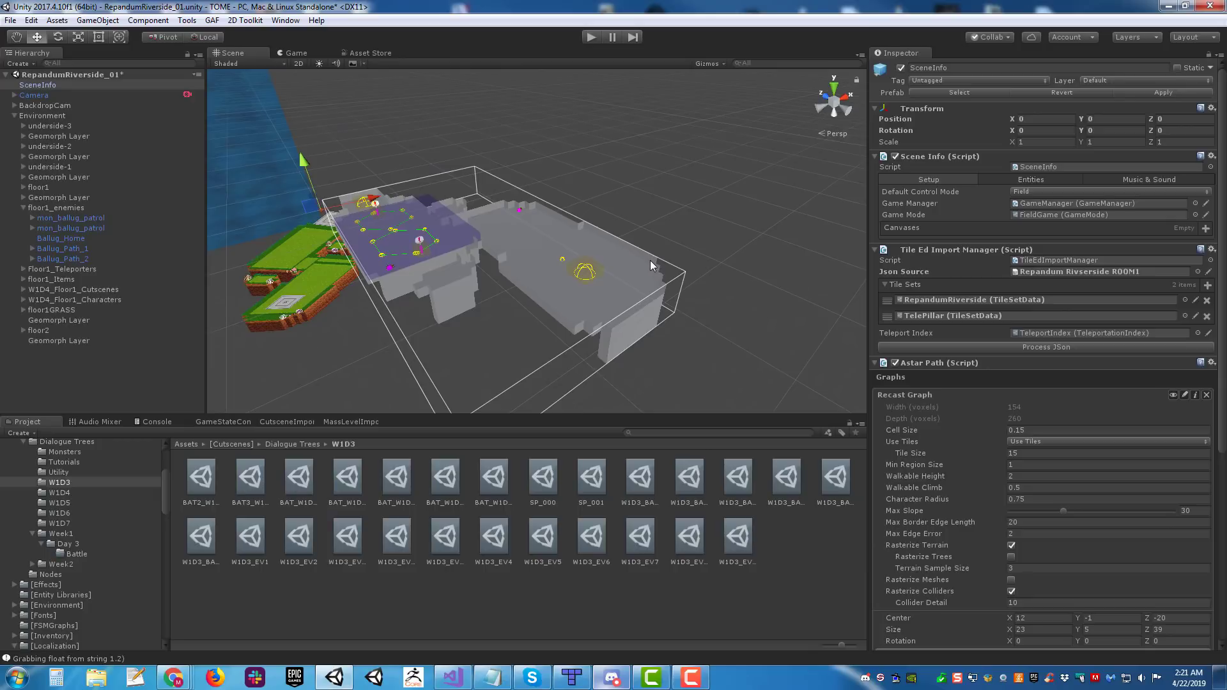
left_click_drag(633, 262, 512, 269, "alt")
left_click_drag(756, 213, 759, 248, "alt")
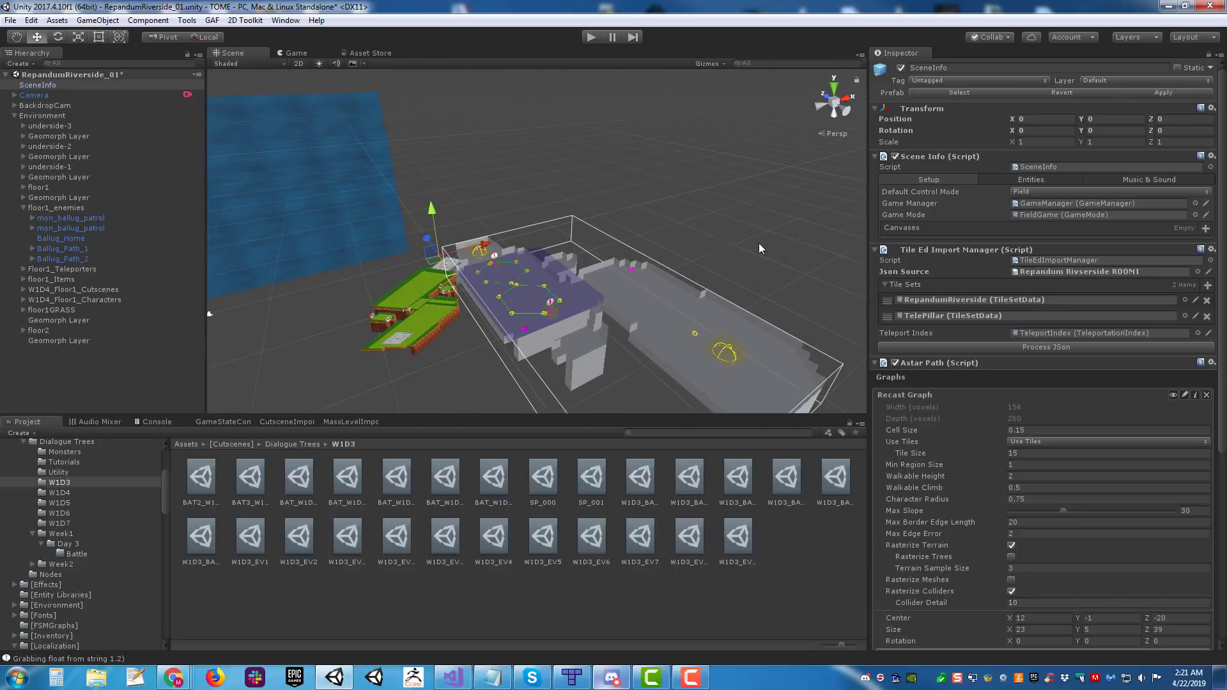